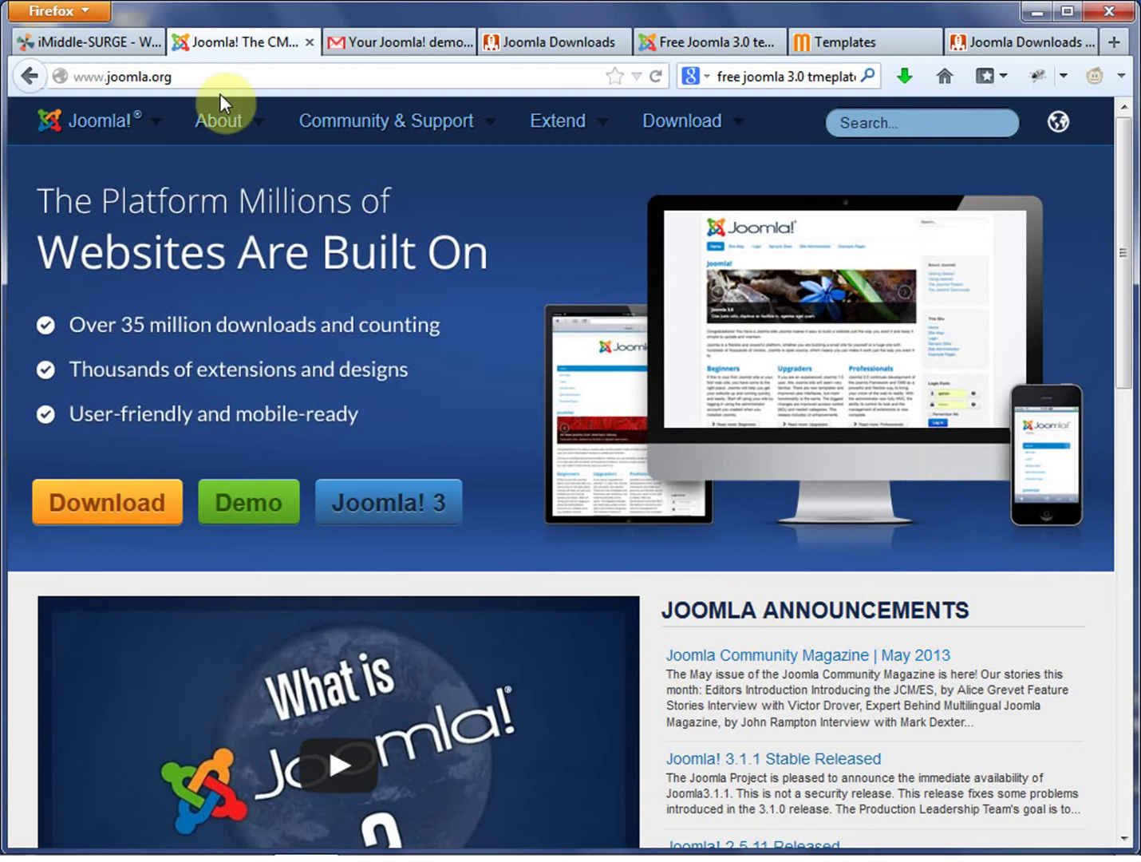
Go from joomla.org to the Joomla demo site sign-up page.
{"action": "left_click_drag", "start_coordinate": [217, 78], "coordinate": [60, 75]}
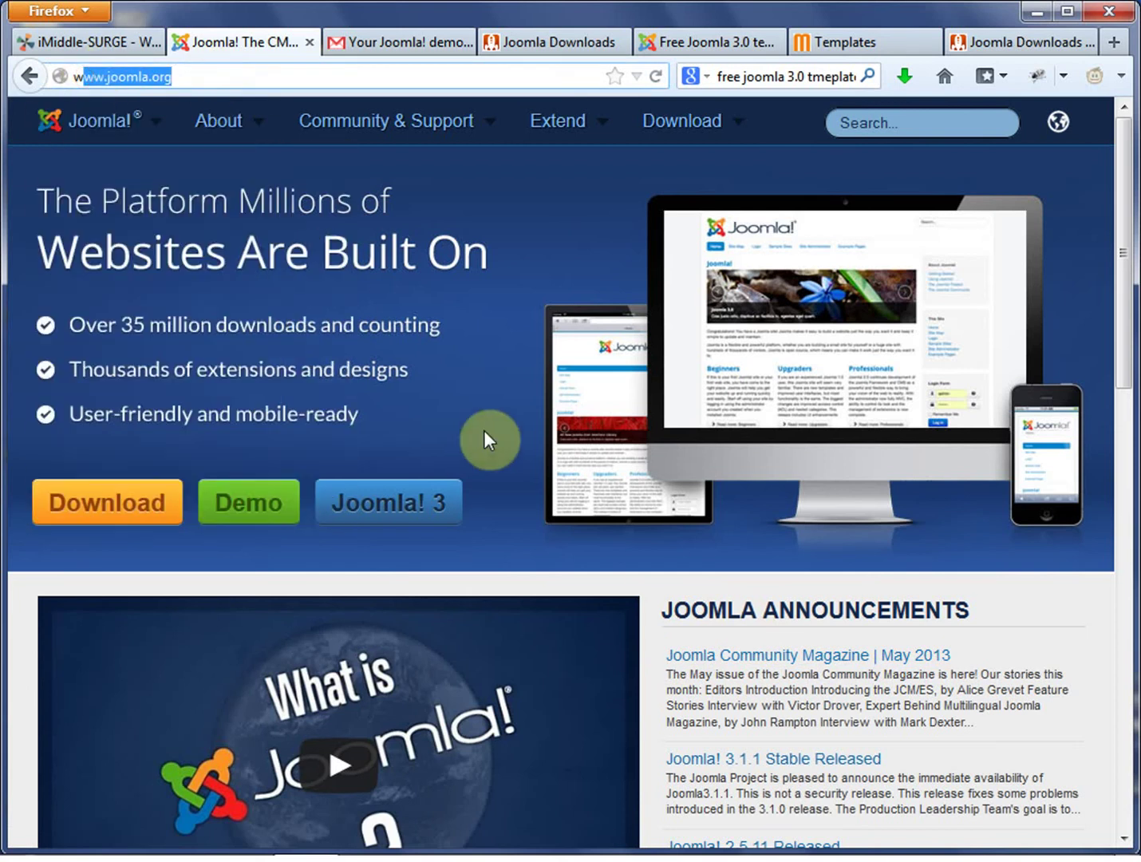
{"action": "left_click", "coordinate": [482, 429]}
{"action": "left_click", "coordinate": [258, 479]}
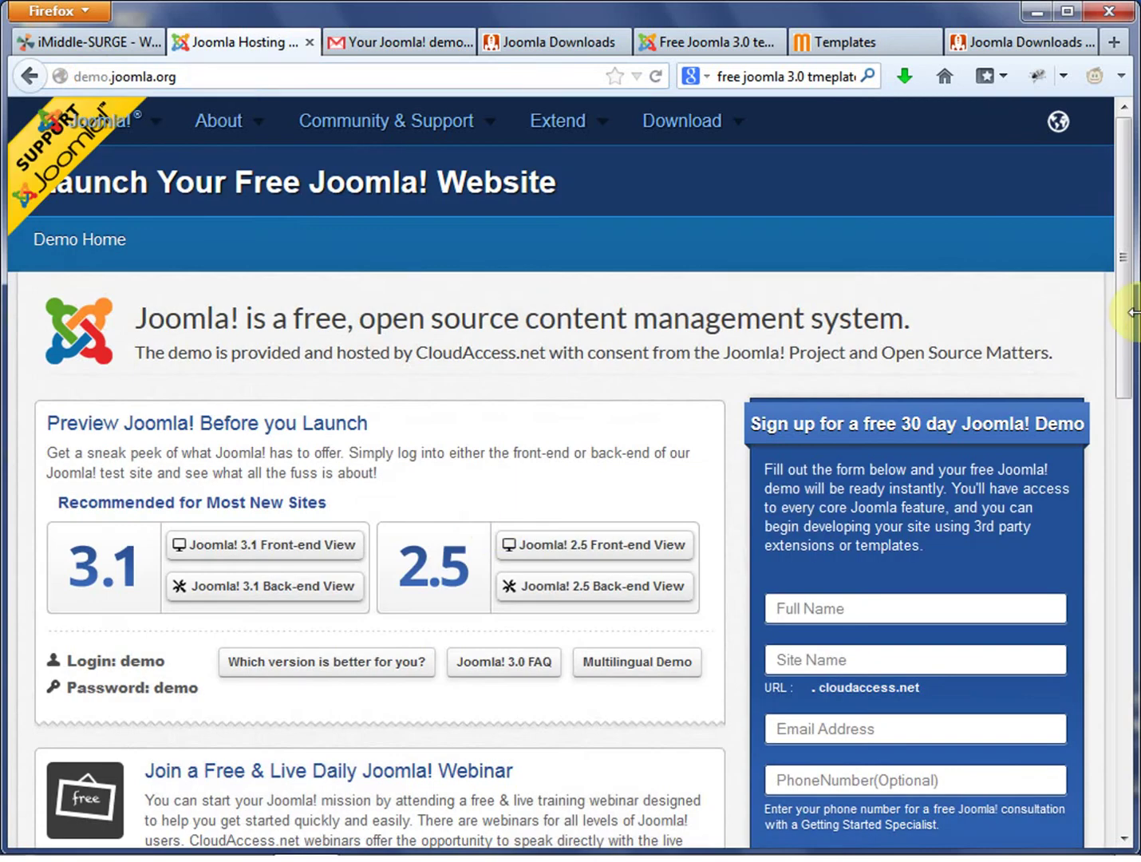
Scroll through the free 30-day demo form down to the Launch Joomla! button.
{"action": "left_click_drag", "start_coordinate": [1132, 246], "coordinate": [1130, 282]}
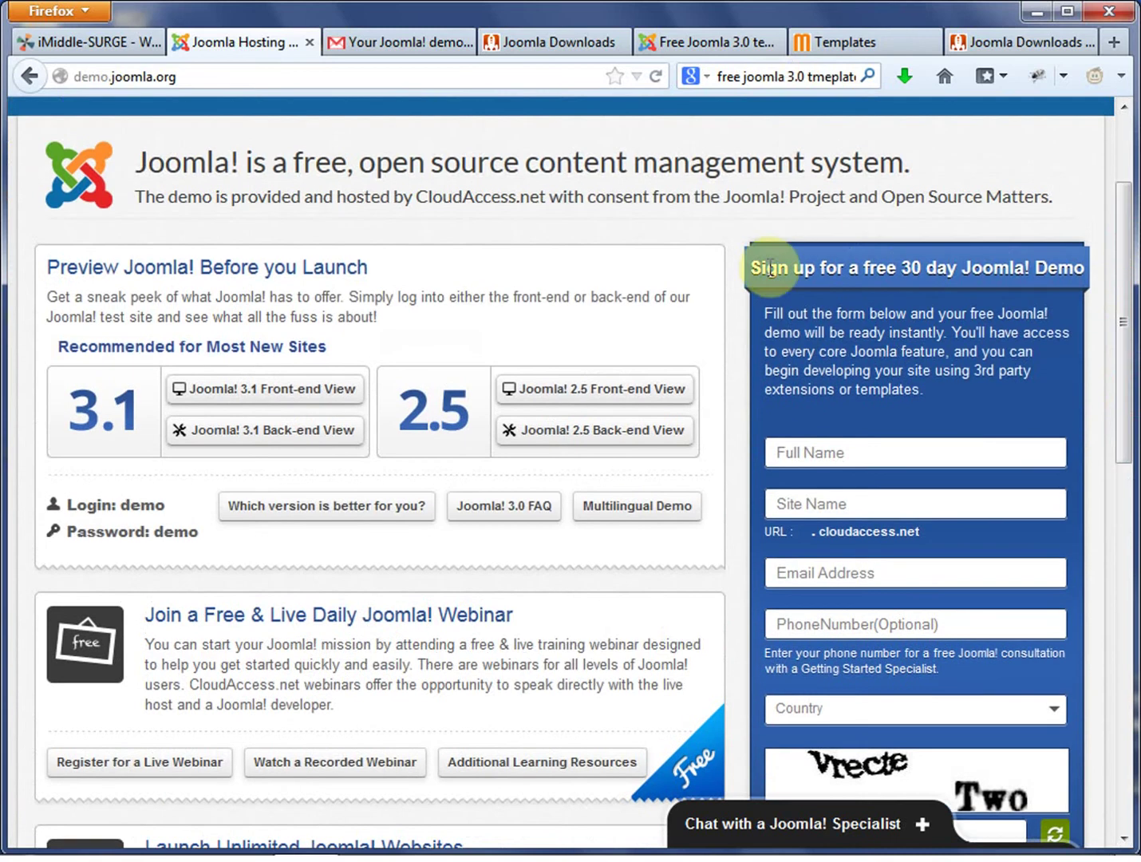
{"action": "left_click_drag", "start_coordinate": [757, 269], "coordinate": [1123, 376]}
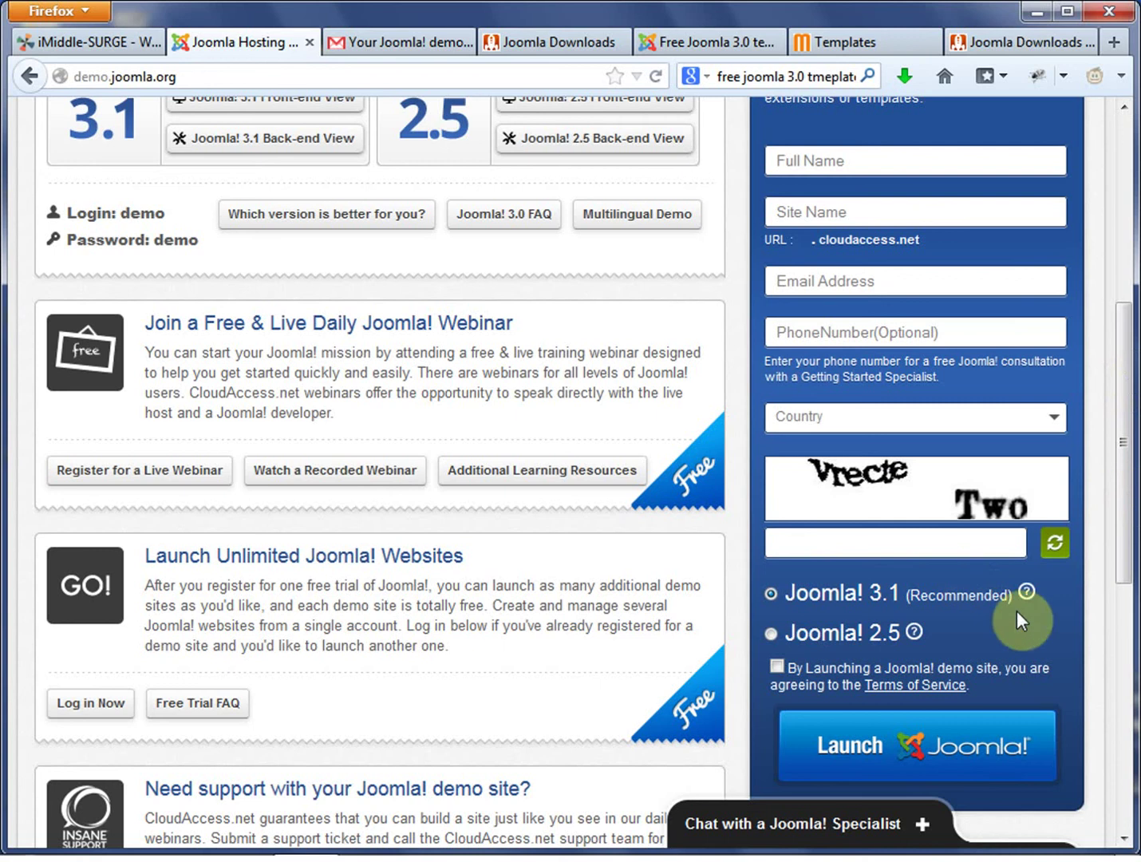
{"action": "scroll", "coordinate": [1071, 627], "scroll_direction": "up", "scroll_amount": 4}
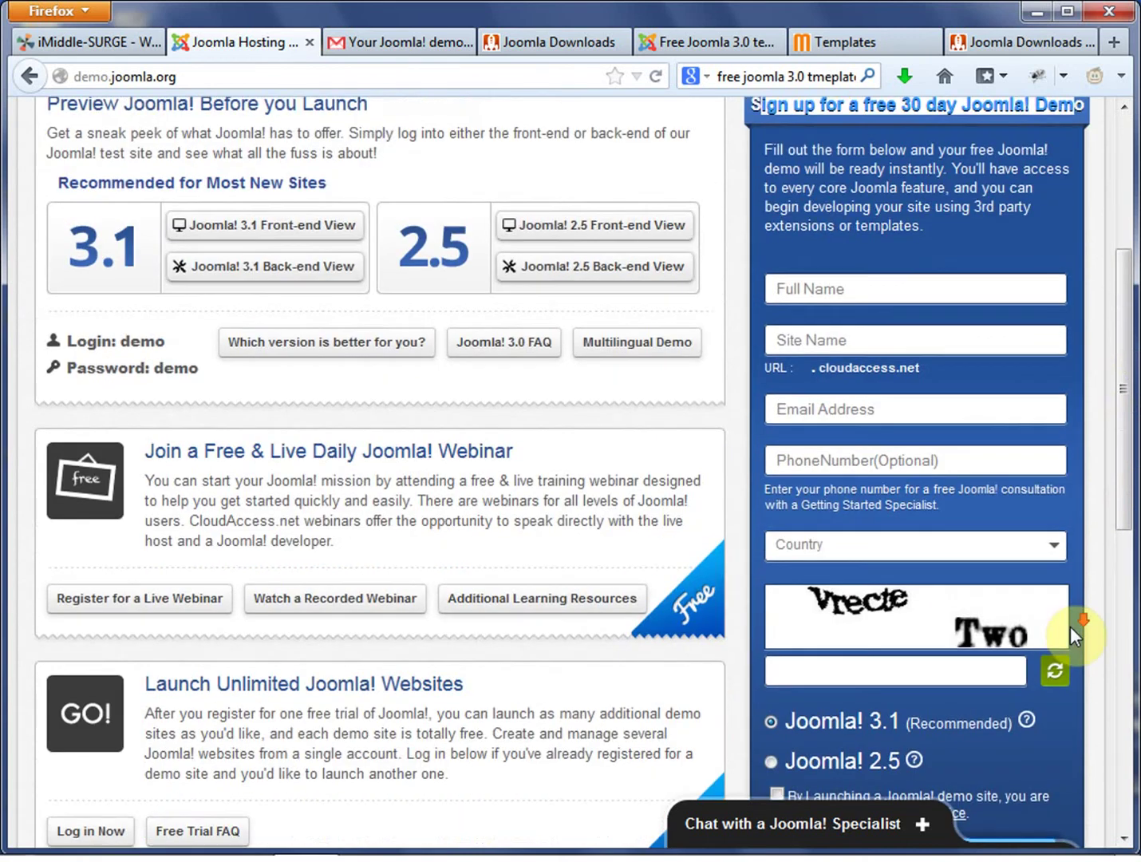
{"action": "scroll", "coordinate": [1070, 627], "scroll_direction": "down", "scroll_amount": 6}
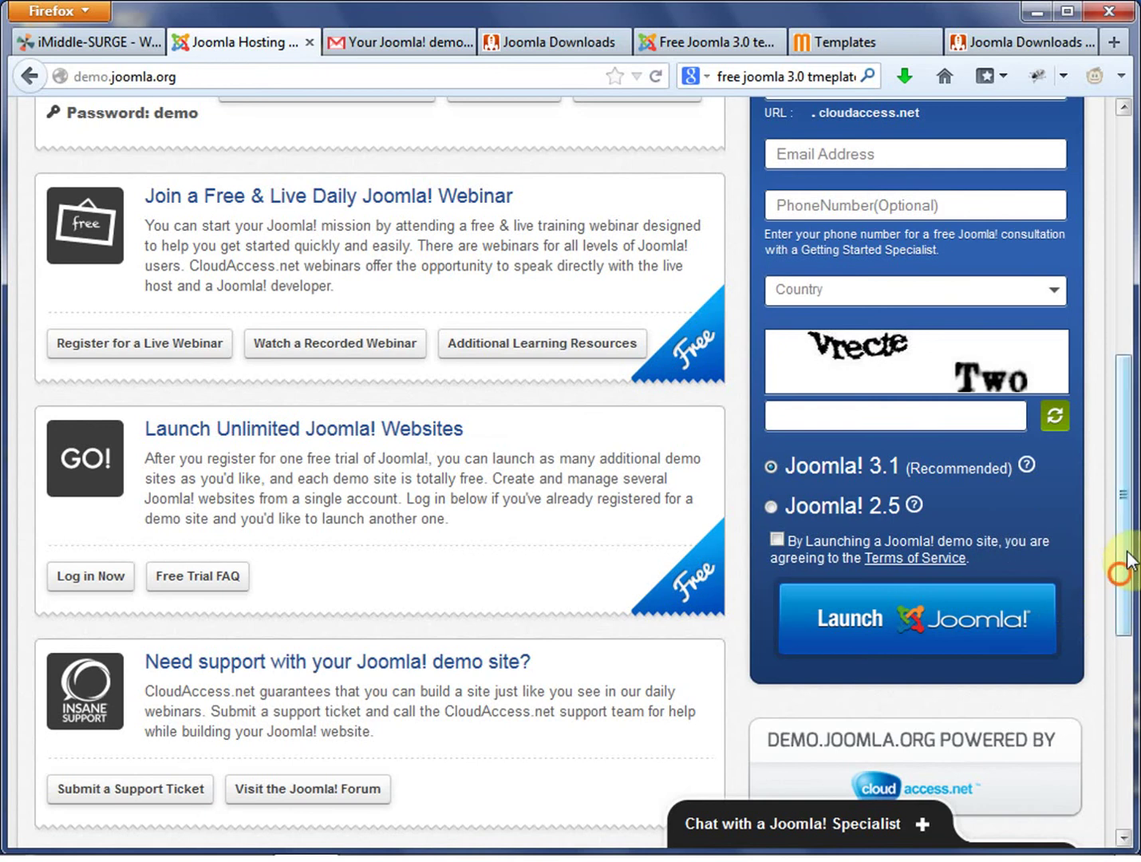
{"action": "scroll", "coordinate": [1130, 554], "scroll_direction": "up", "scroll_amount": 2}
{"action": "mouse_move", "coordinate": [1130, 545]}
{"action": "left_mouse_down"}
{"action": "mouse_move", "coordinate": [1130, 588]}
{"action": "mouse_move", "coordinate": [1130, 573]}
{"action": "left_mouse_up"}
{"action": "scroll", "coordinate": [864, 229], "scroll_direction": "up", "scroll_amount": 6}
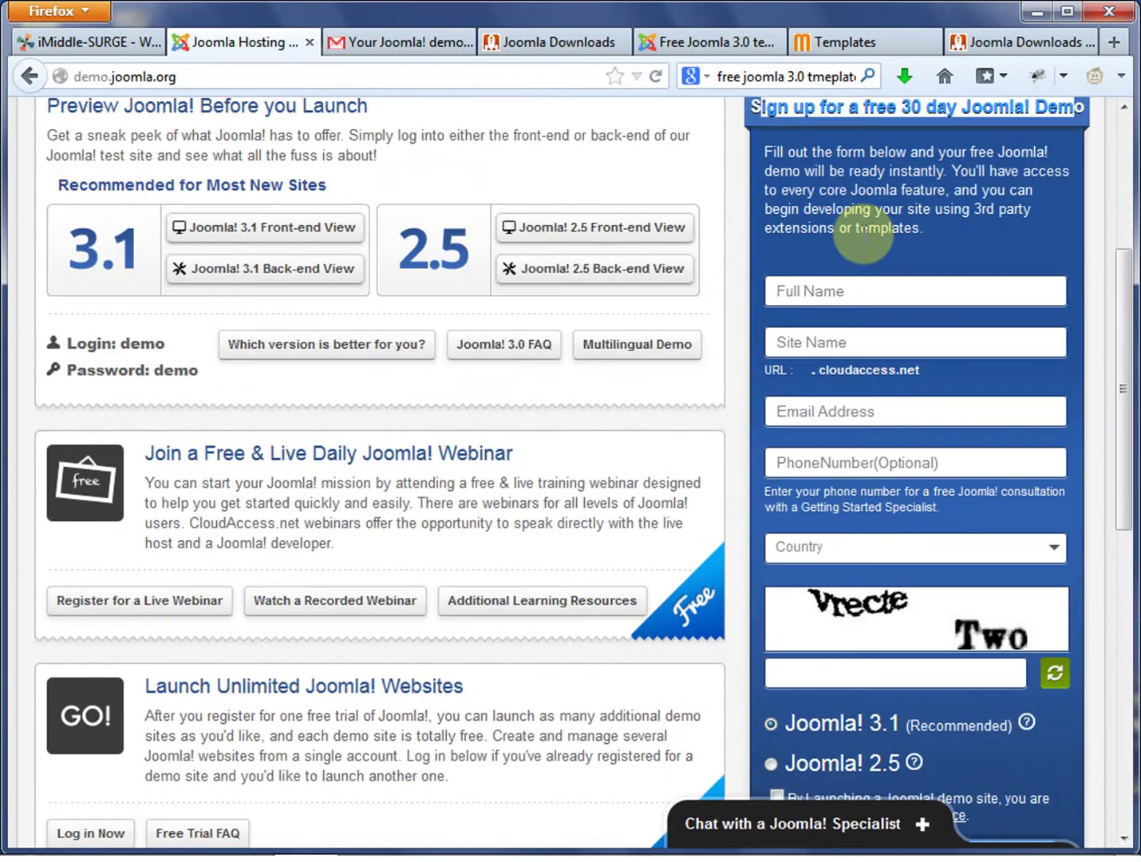
{"action": "scroll", "coordinate": [957, 488], "scroll_direction": "down", "scroll_amount": 1}
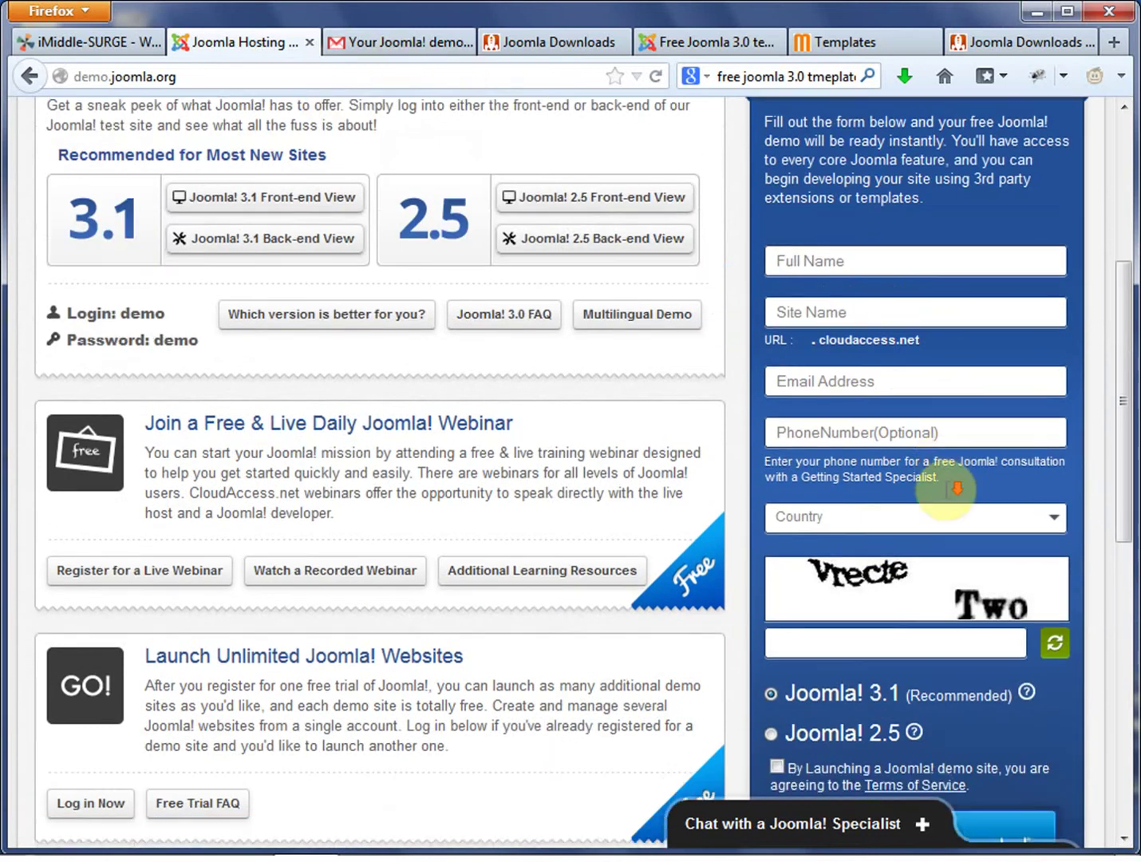
{"action": "scroll", "coordinate": [956, 486], "scroll_direction": "down", "scroll_amount": 5}
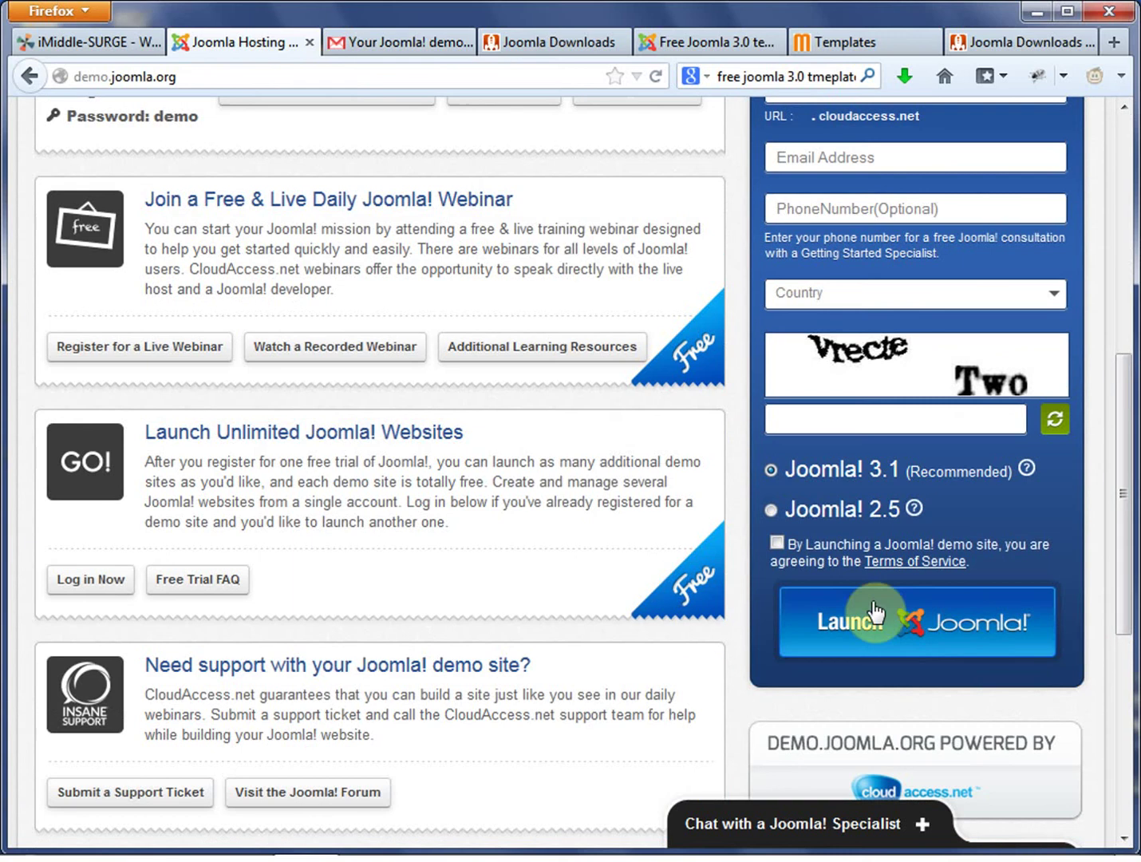
Open the CloudAccess.net address confirmation email and select its activation link.
{"action": "left_click", "coordinate": [394, 43]}
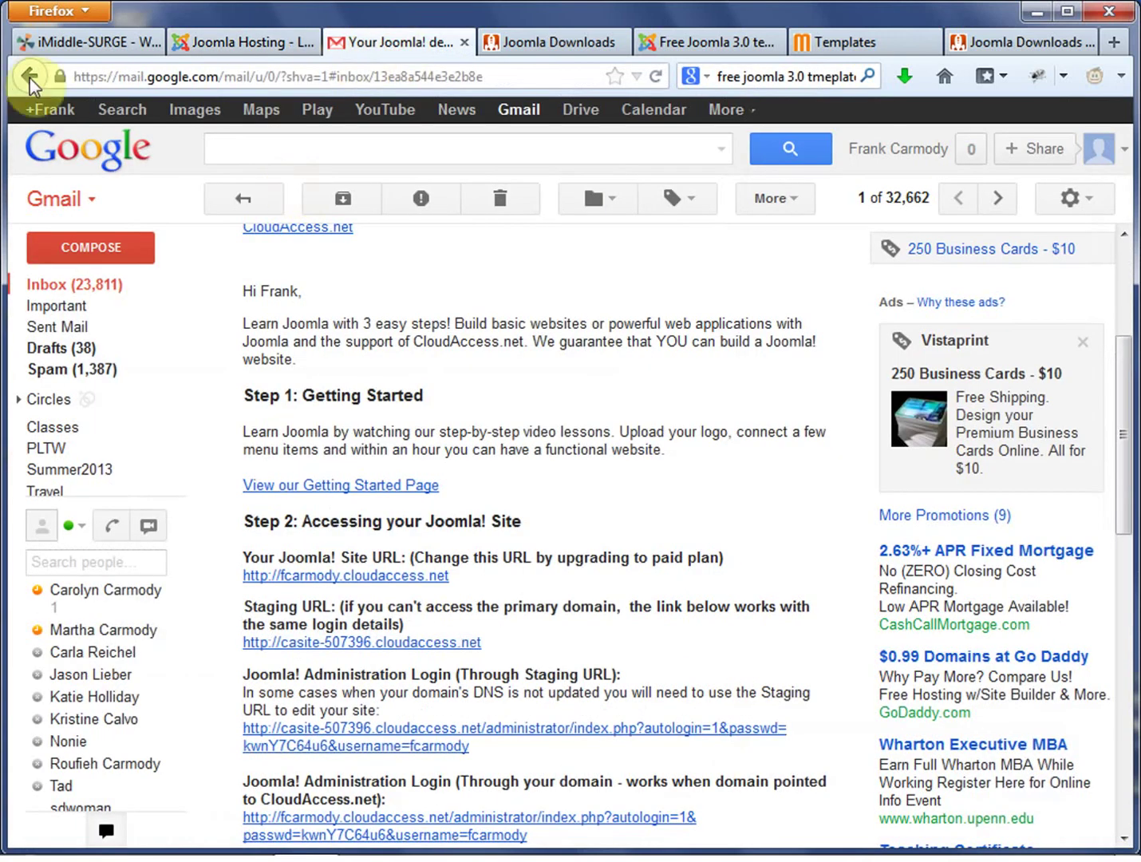
{"action": "left_click", "coordinate": [95, 293]}
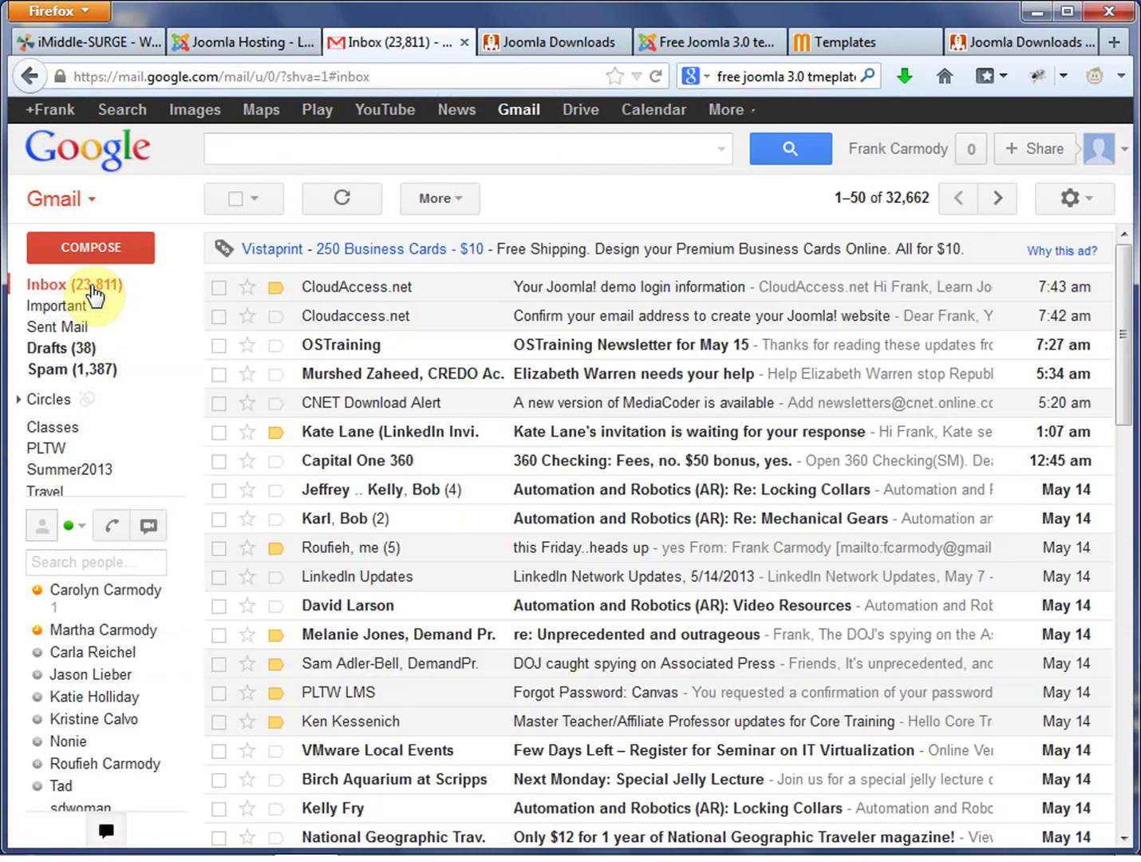
{"action": "left_click", "coordinate": [355, 318]}
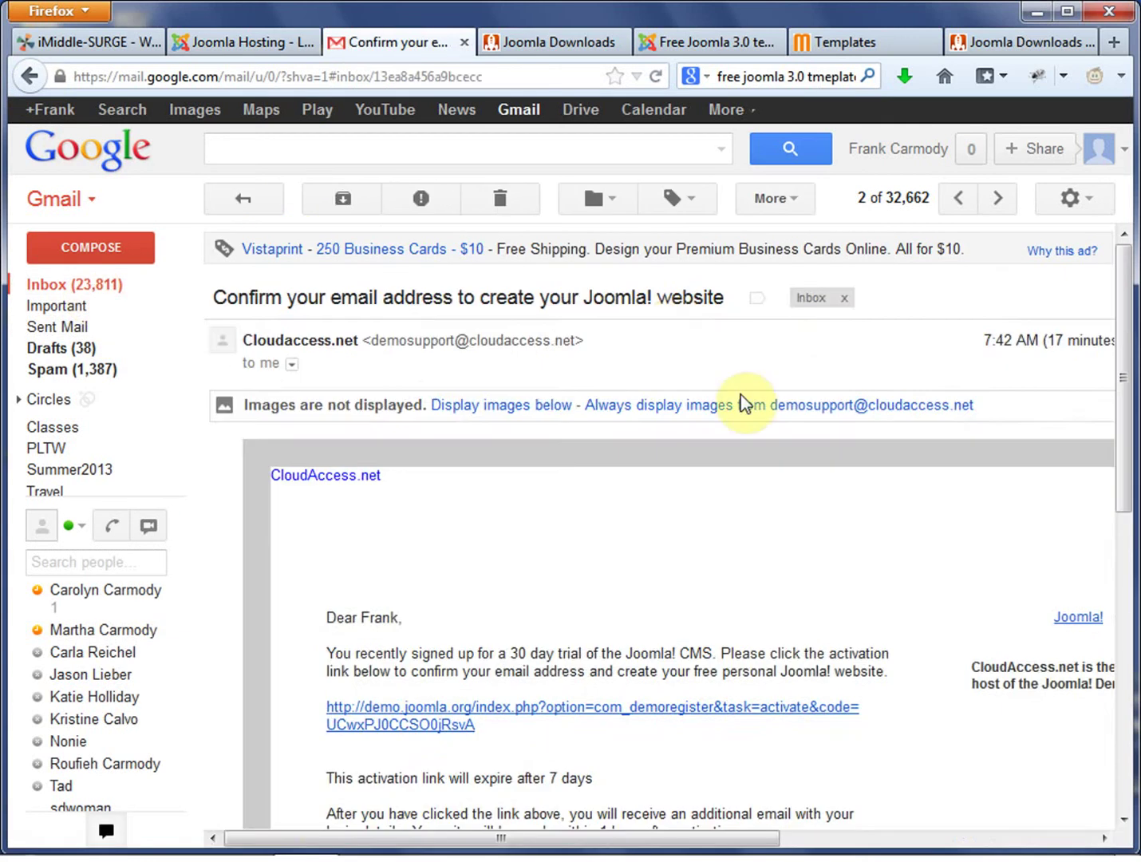
{"action": "scroll", "coordinate": [764, 522], "scroll_direction": "down", "scroll_amount": 5}
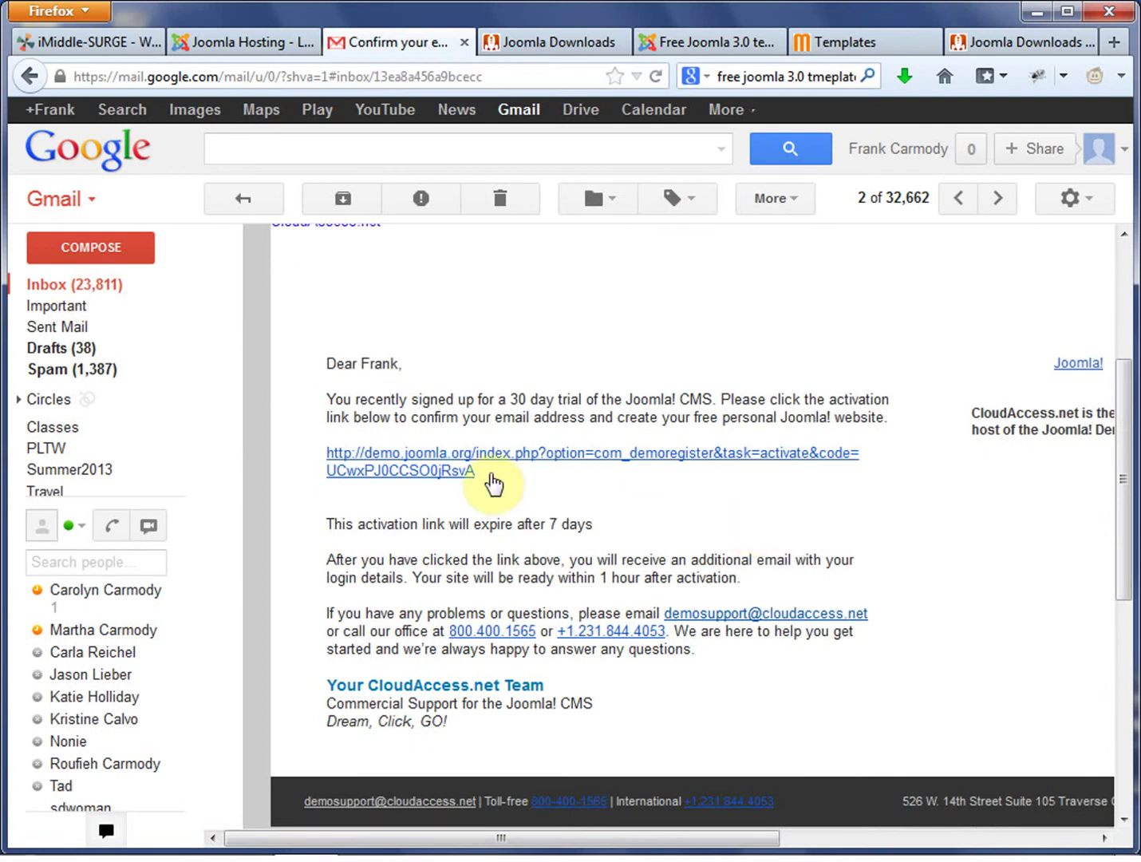
{"action": "left_click_drag", "start_coordinate": [517, 475], "coordinate": [317, 452]}
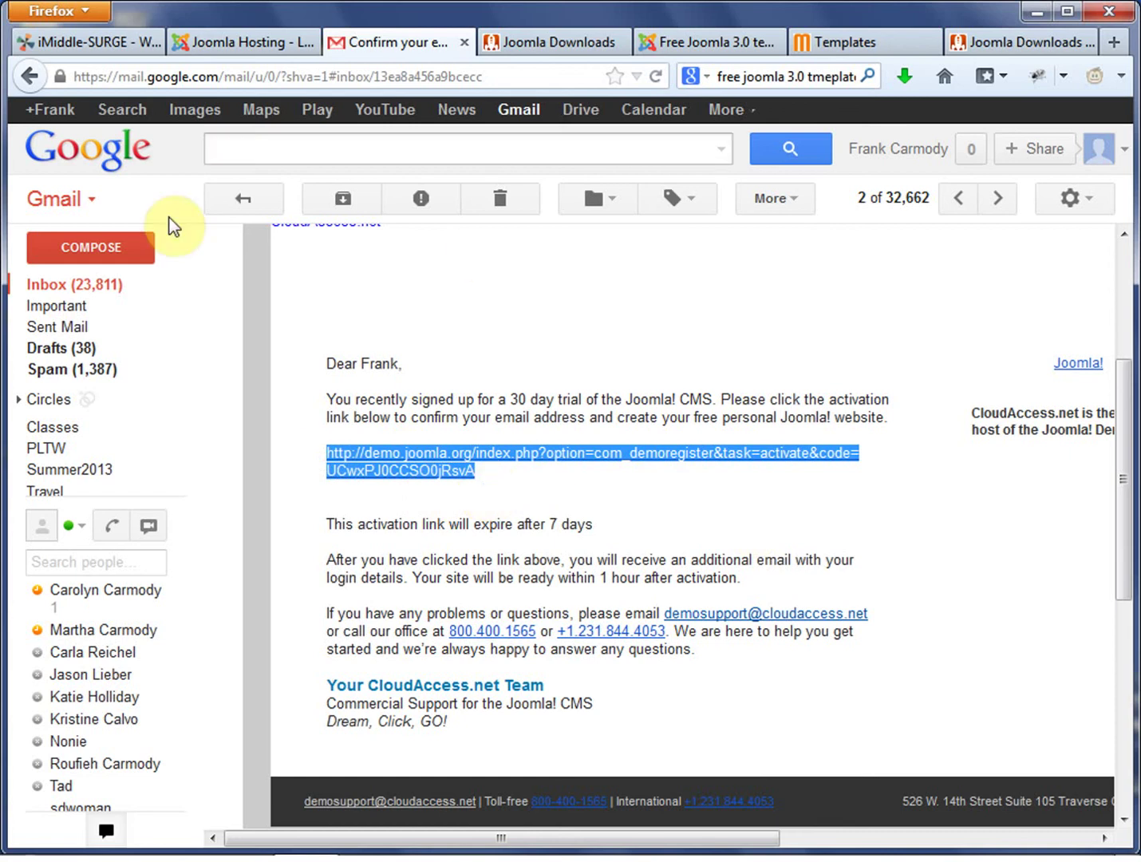
Open the Joomla demo login information email and scroll through its login details.
{"action": "left_click", "coordinate": [96, 284]}
{"action": "left_click", "coordinate": [629, 299]}
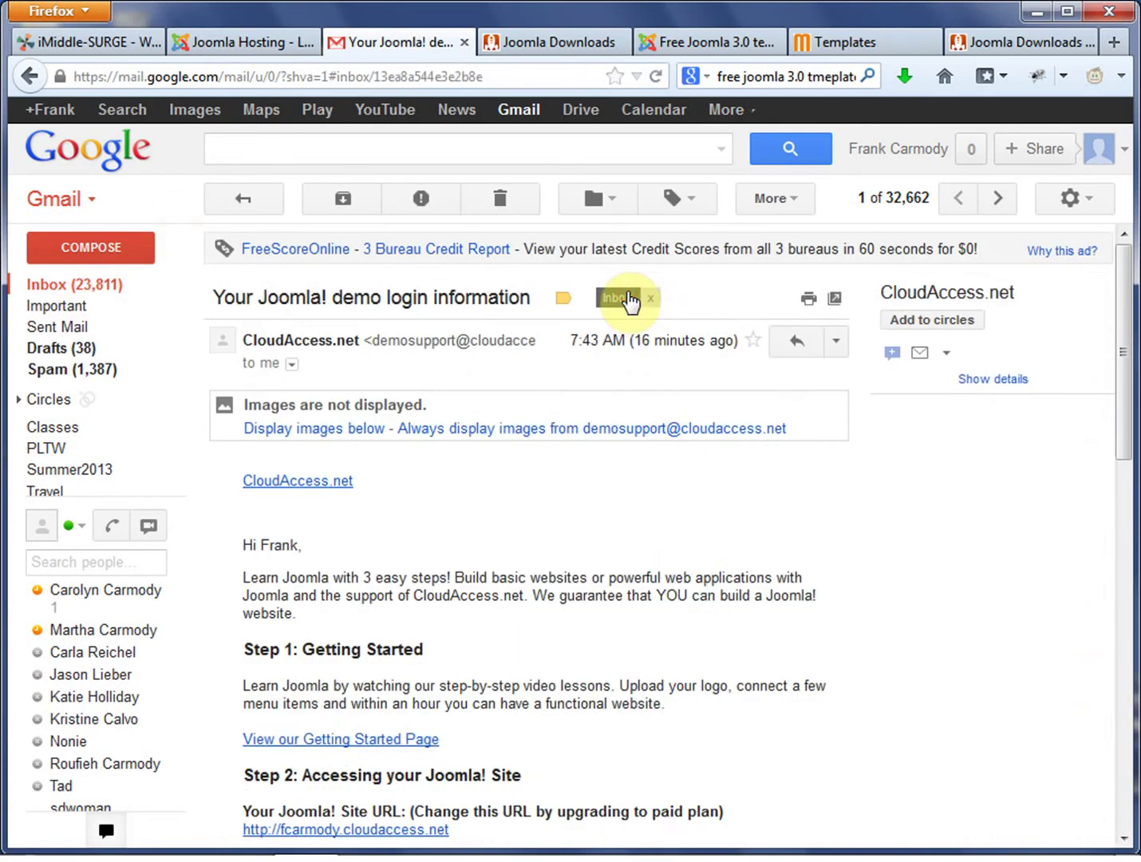
{"action": "scroll", "coordinate": [686, 490], "scroll_direction": "down", "scroll_amount": 3}
{"action": "scroll", "coordinate": [690, 501], "scroll_direction": "down", "scroll_amount": 1}
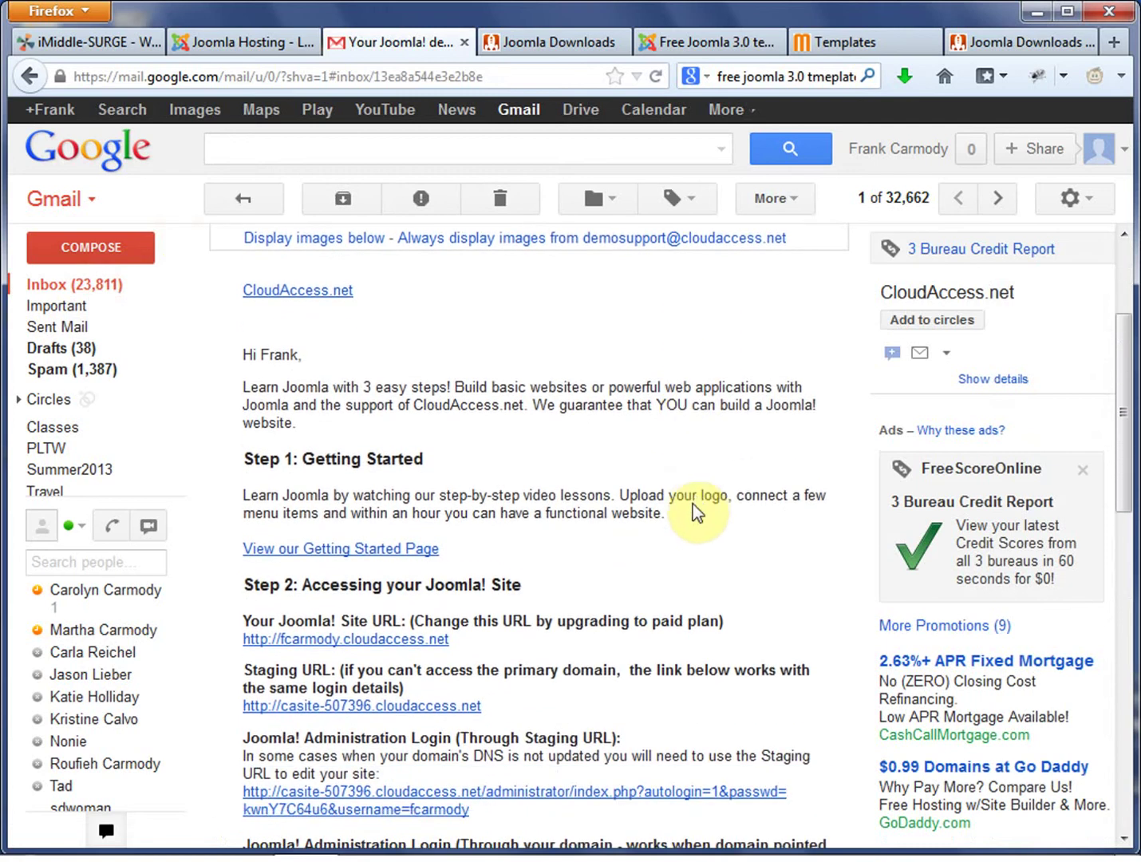
{"action": "scroll", "coordinate": [698, 501], "scroll_direction": "down", "scroll_amount": 1}
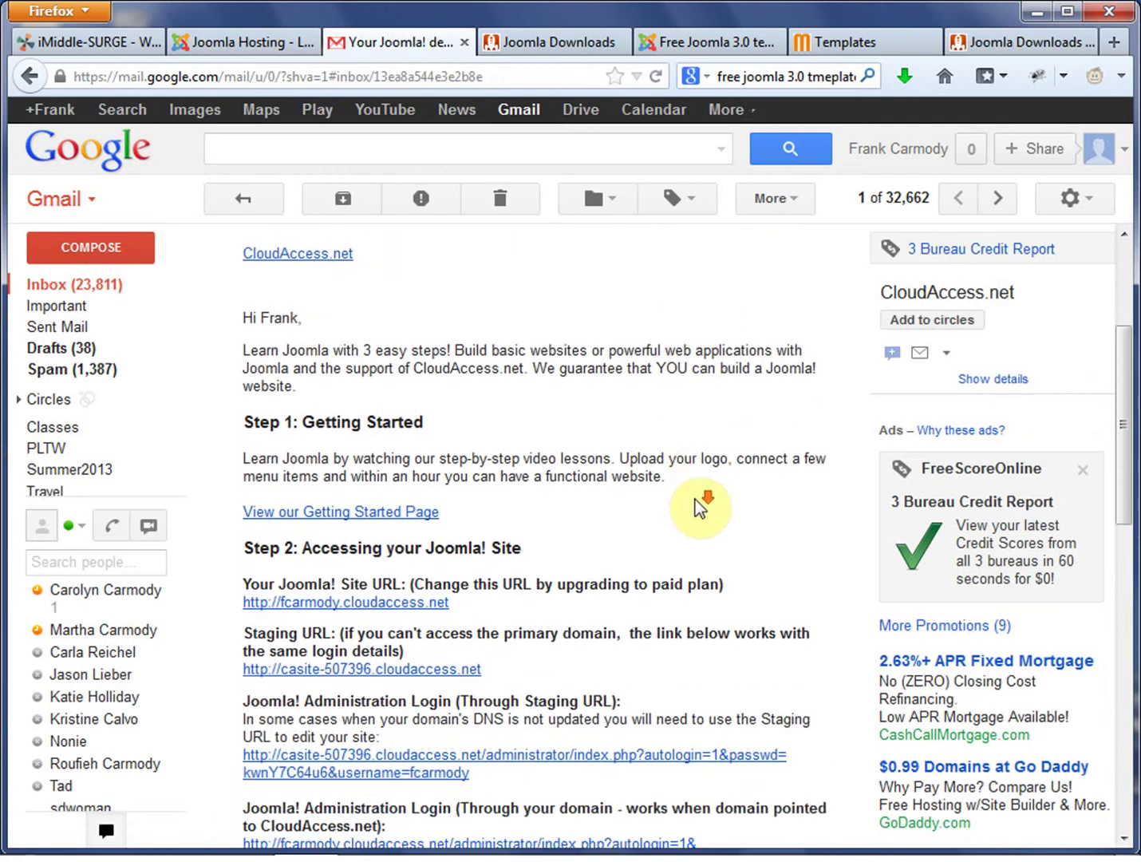
{"action": "scroll", "coordinate": [702, 528], "scroll_direction": "down", "scroll_amount": 2}
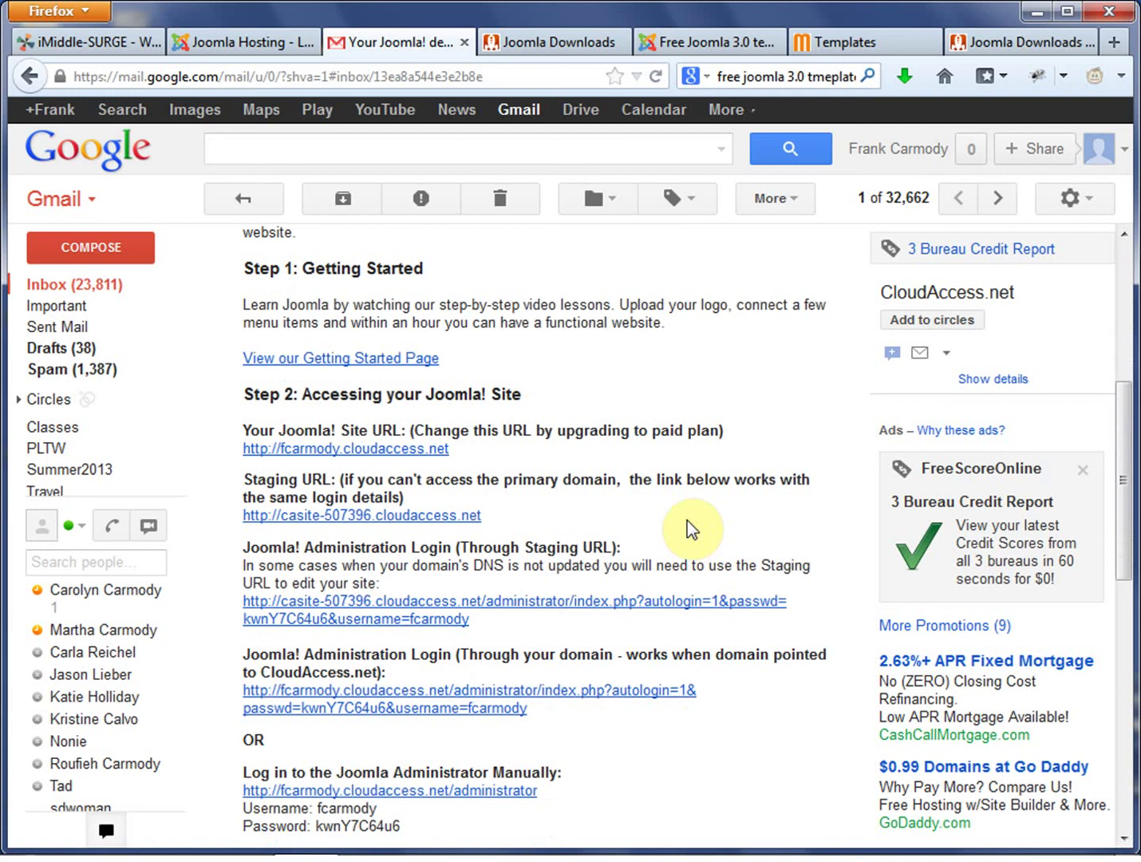
{"action": "scroll", "coordinate": [718, 662], "scroll_direction": "down", "scroll_amount": 3}
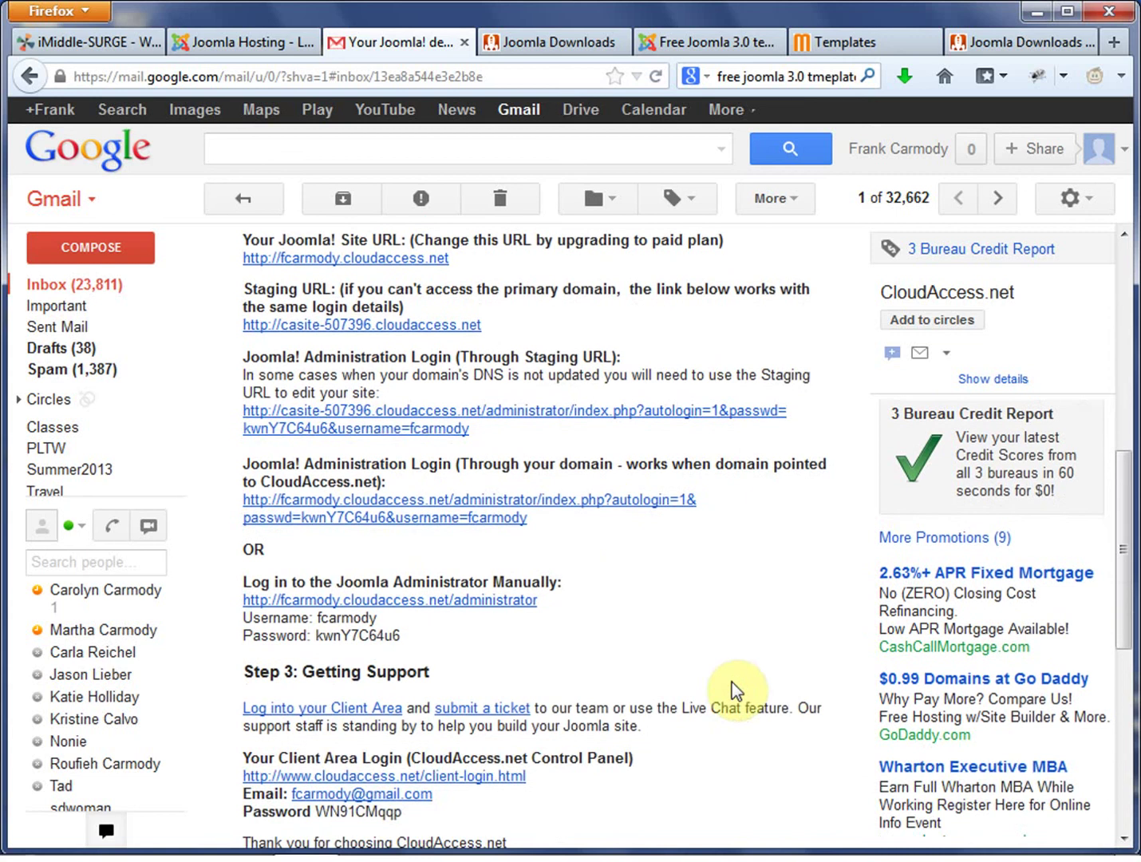
{"action": "right_click", "coordinate": [415, 605]}
{"action": "left_click", "coordinate": [750, 595]}
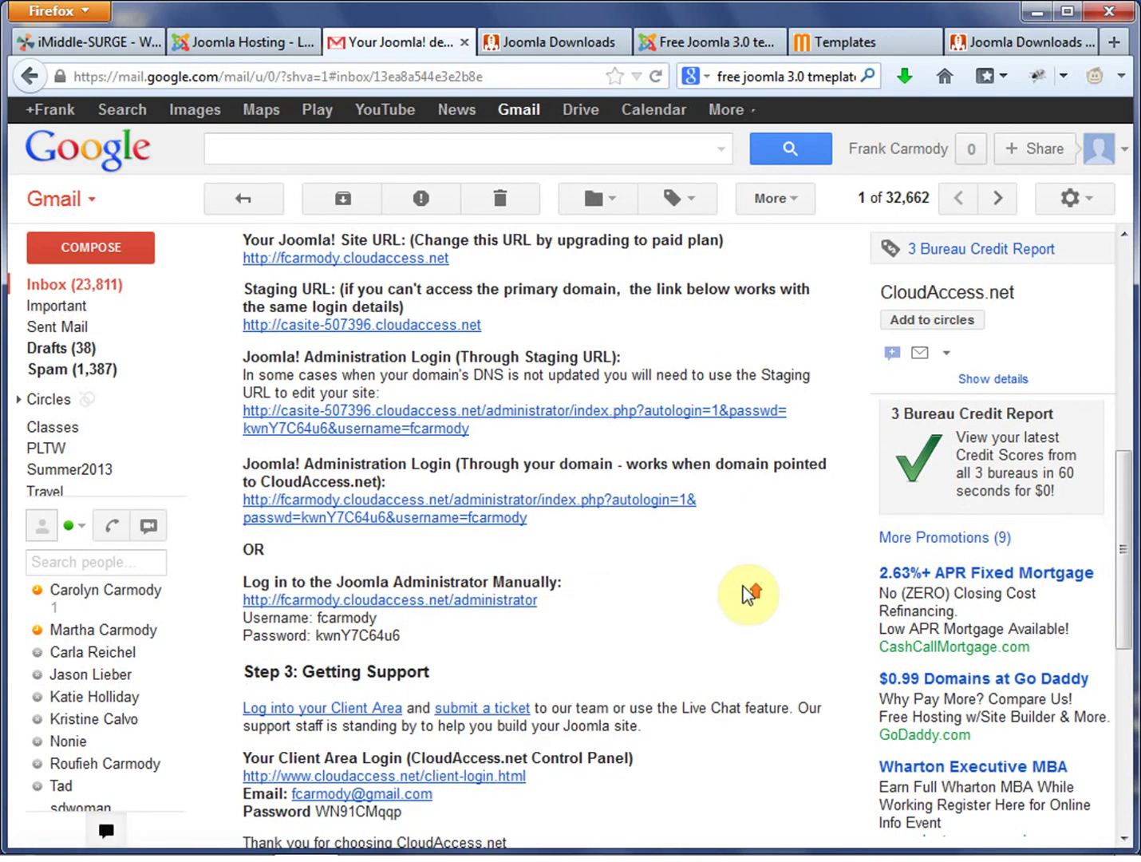
{"action": "scroll", "coordinate": [747, 597], "scroll_direction": "up", "scroll_amount": 1}
{"action": "scroll", "coordinate": [748, 597], "scroll_direction": "up", "scroll_amount": 4}
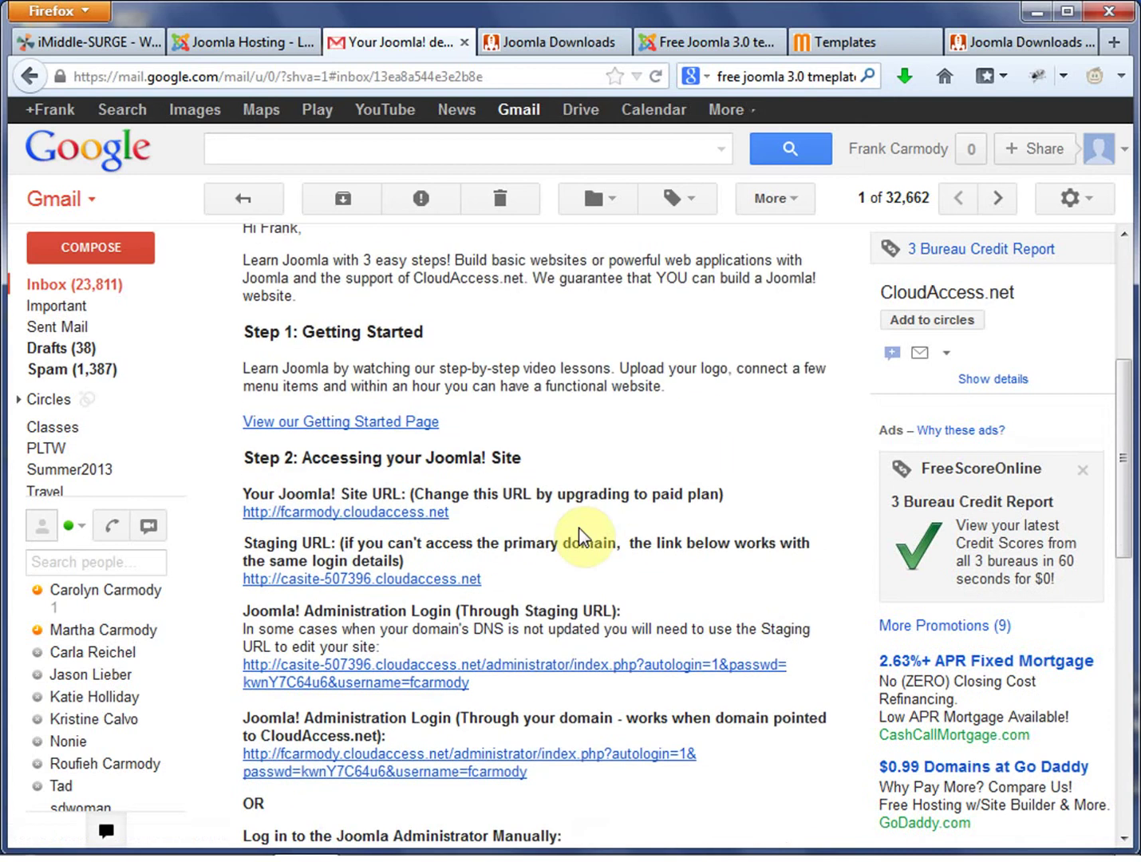
{"action": "scroll", "coordinate": [700, 488], "scroll_direction": "up", "scroll_amount": 2}
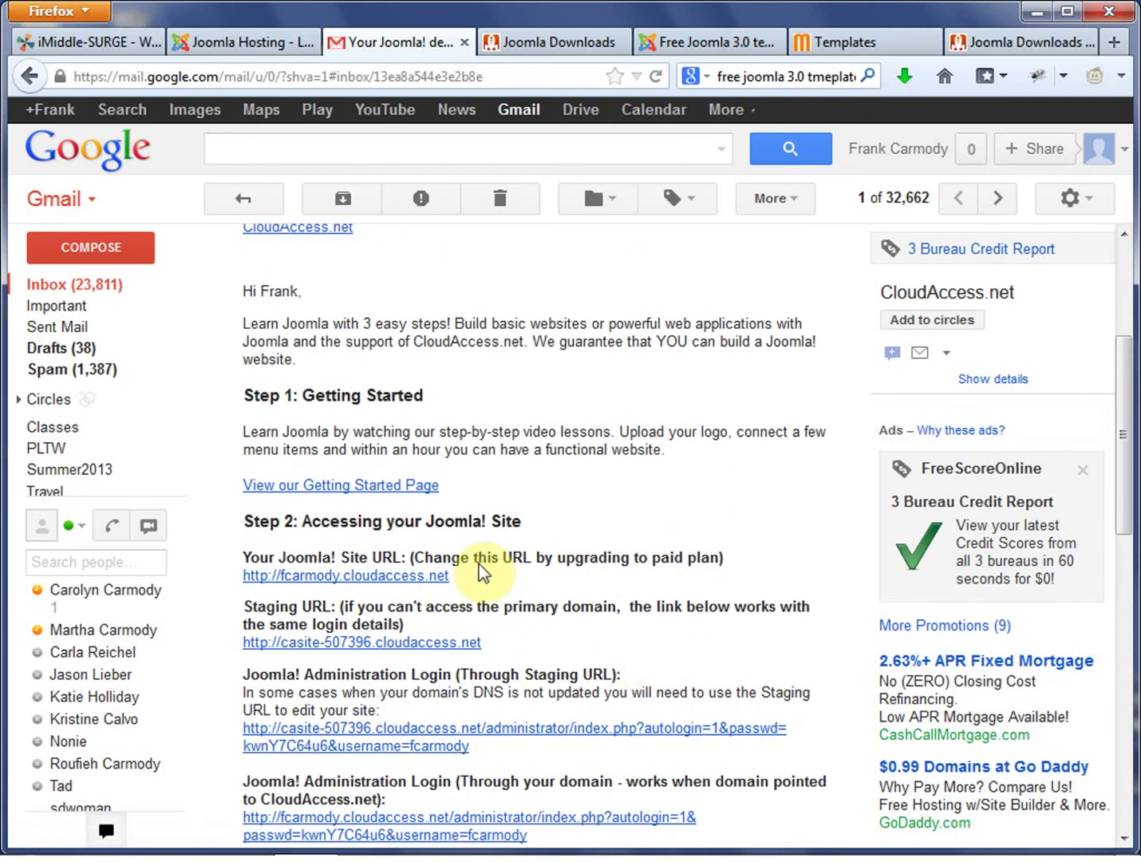
Pick out the Site URL among the listed addresses and bring up its link menu.
{"action": "left_click_drag", "start_coordinate": [493, 580], "coordinate": [241, 576]}
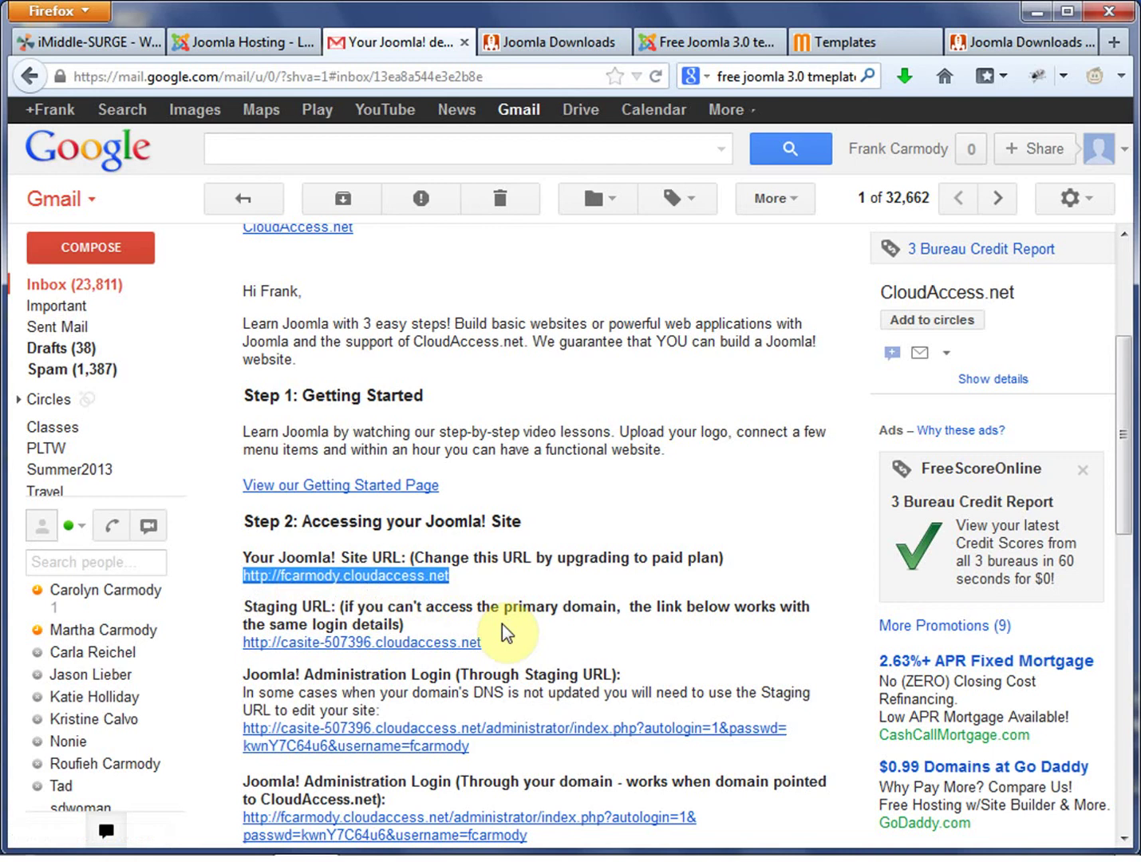
{"action": "left_click_drag", "start_coordinate": [522, 644], "coordinate": [216, 652]}
{"action": "left_click", "coordinate": [535, 662]}
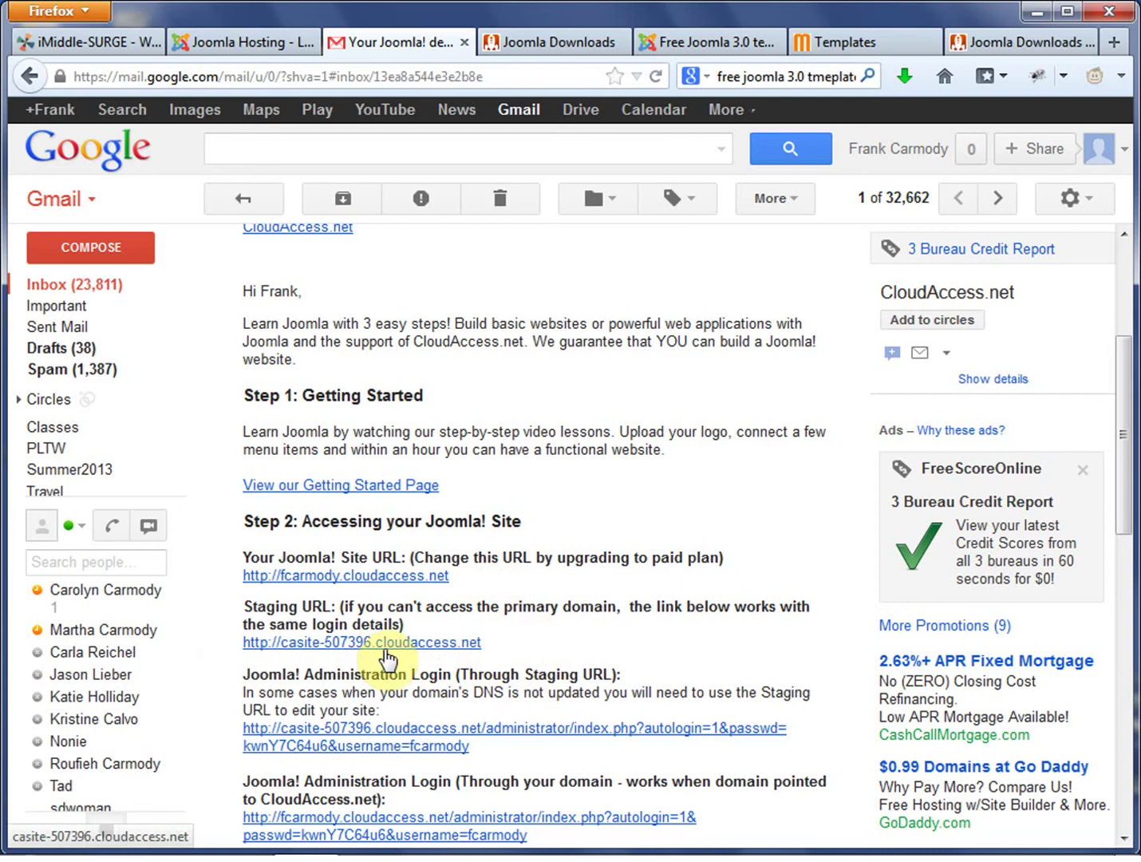
{"action": "left_click_drag", "start_coordinate": [529, 638], "coordinate": [242, 643]}
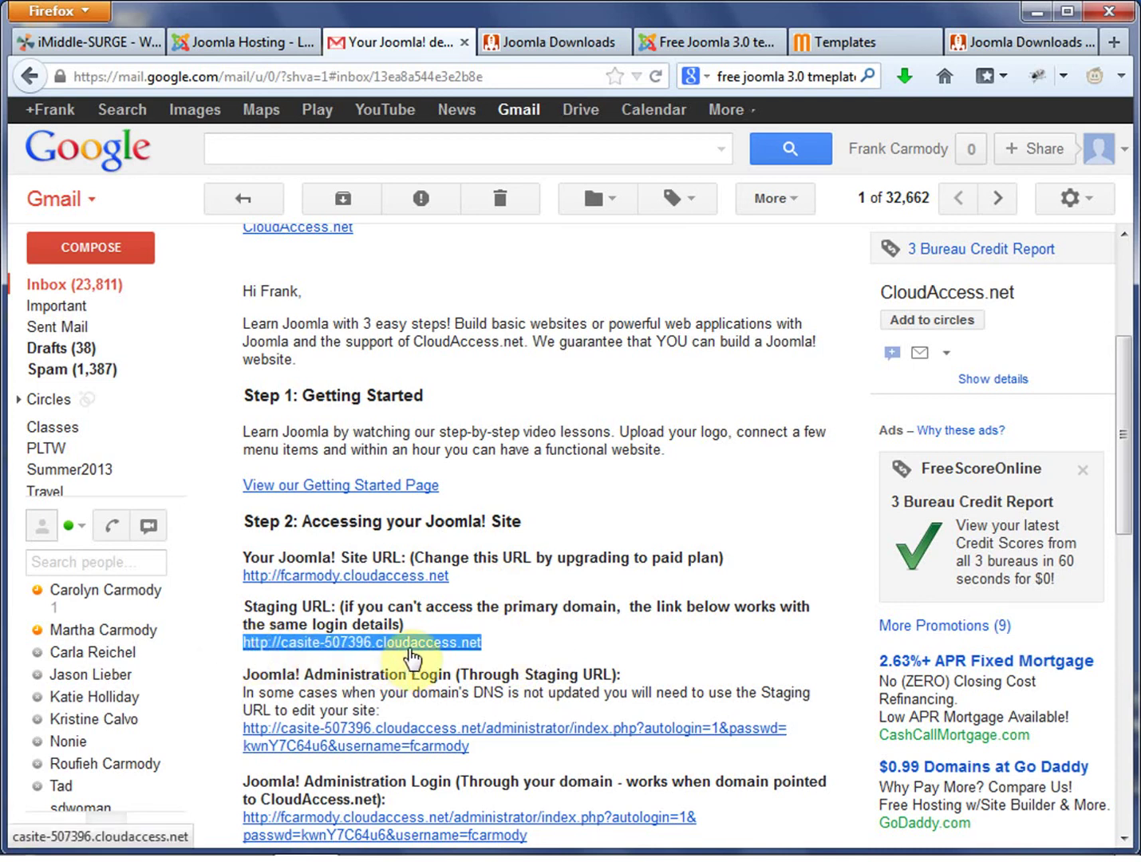
{"action": "left_click", "coordinate": [412, 586]}
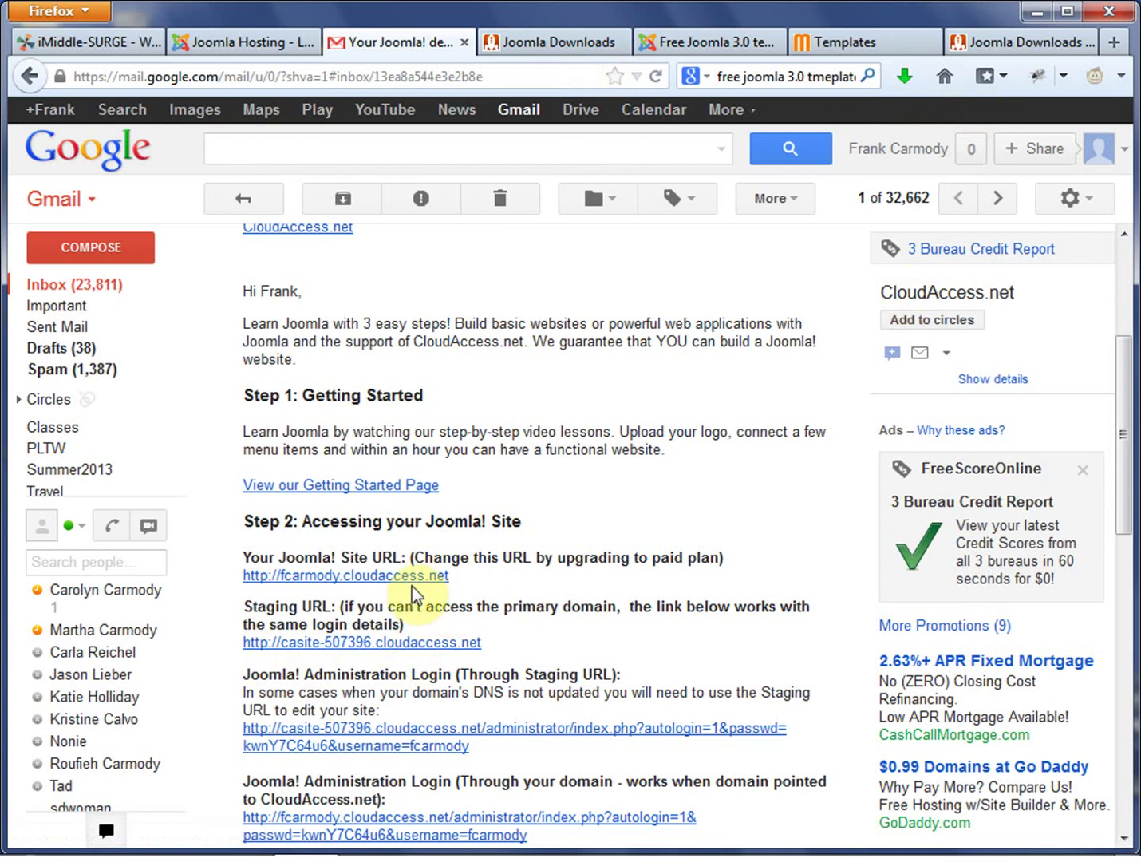
{"action": "right_click", "coordinate": [408, 578]}
Open the Site URL in a new tab and look over the demo site's front page.
{"action": "left_click", "coordinate": [507, 597]}
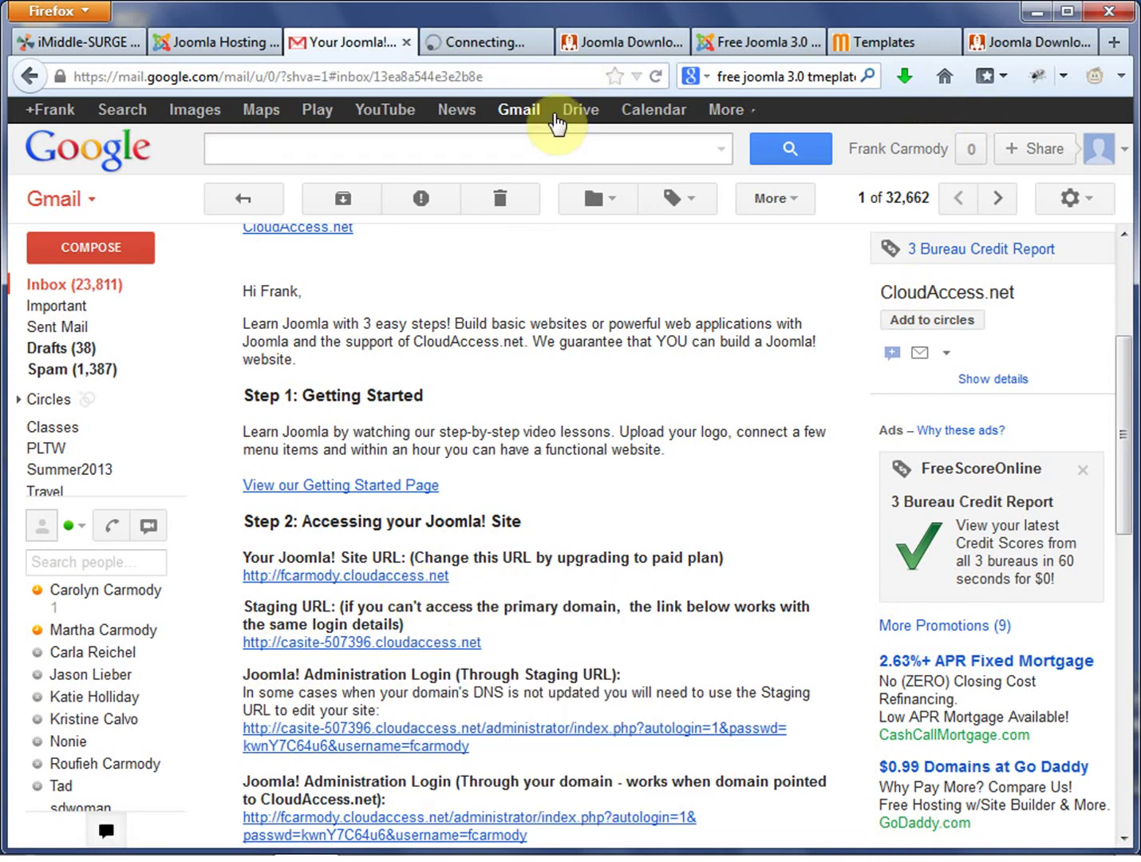
{"action": "left_click", "coordinate": [500, 49]}
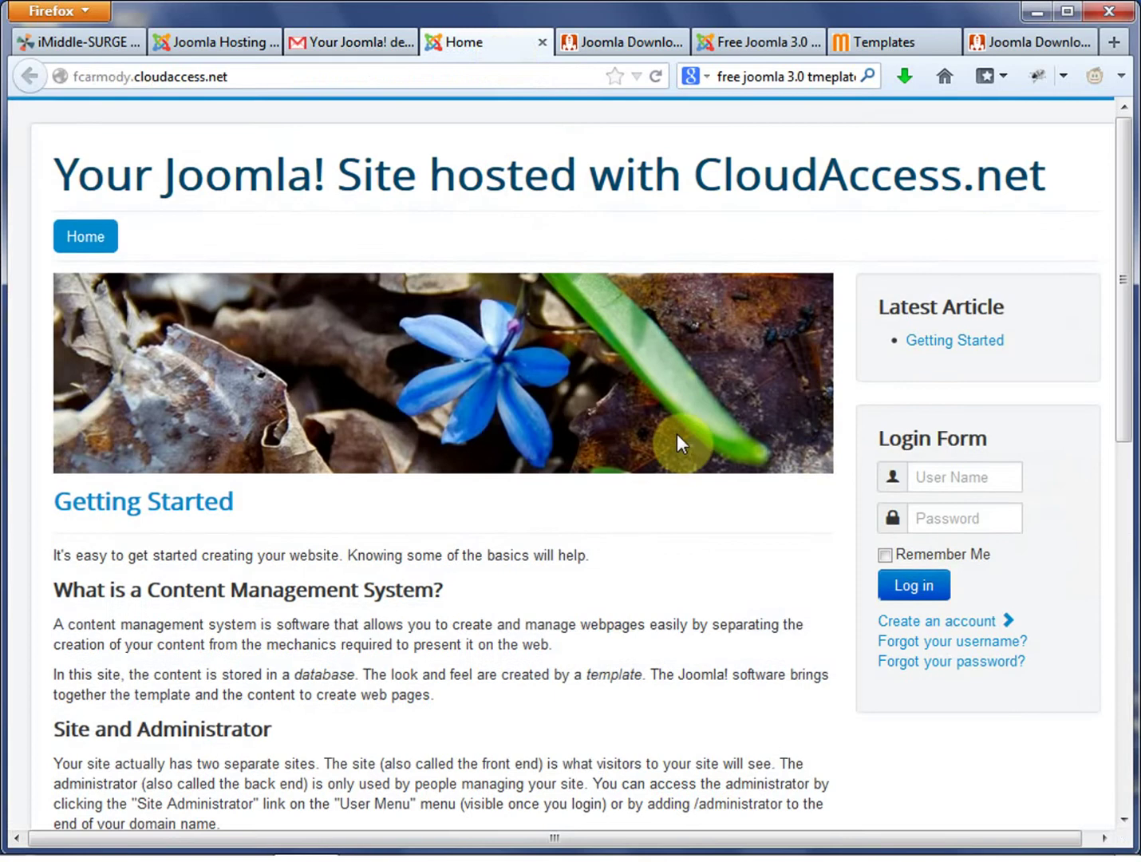
{"action": "scroll", "coordinate": [677, 441], "scroll_direction": "down", "scroll_amount": 10}
{"action": "scroll", "coordinate": [676, 442], "scroll_direction": "up", "scroll_amount": 10}
{"action": "left_click", "coordinate": [252, 75]}
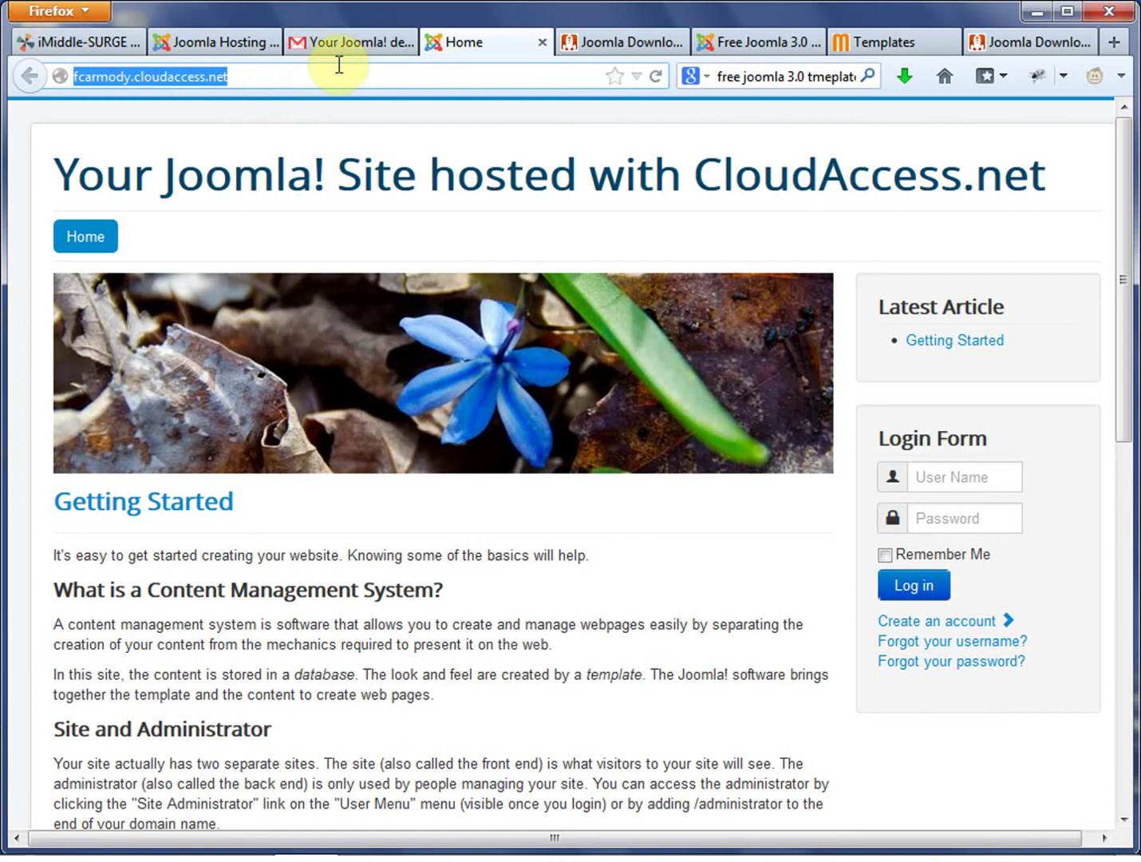
{"action": "left_click", "coordinate": [355, 40]}
Open the administrator login link in a new tab and select the emailed password.
{"action": "scroll", "coordinate": [550, 444], "scroll_direction": "down", "scroll_amount": 3}
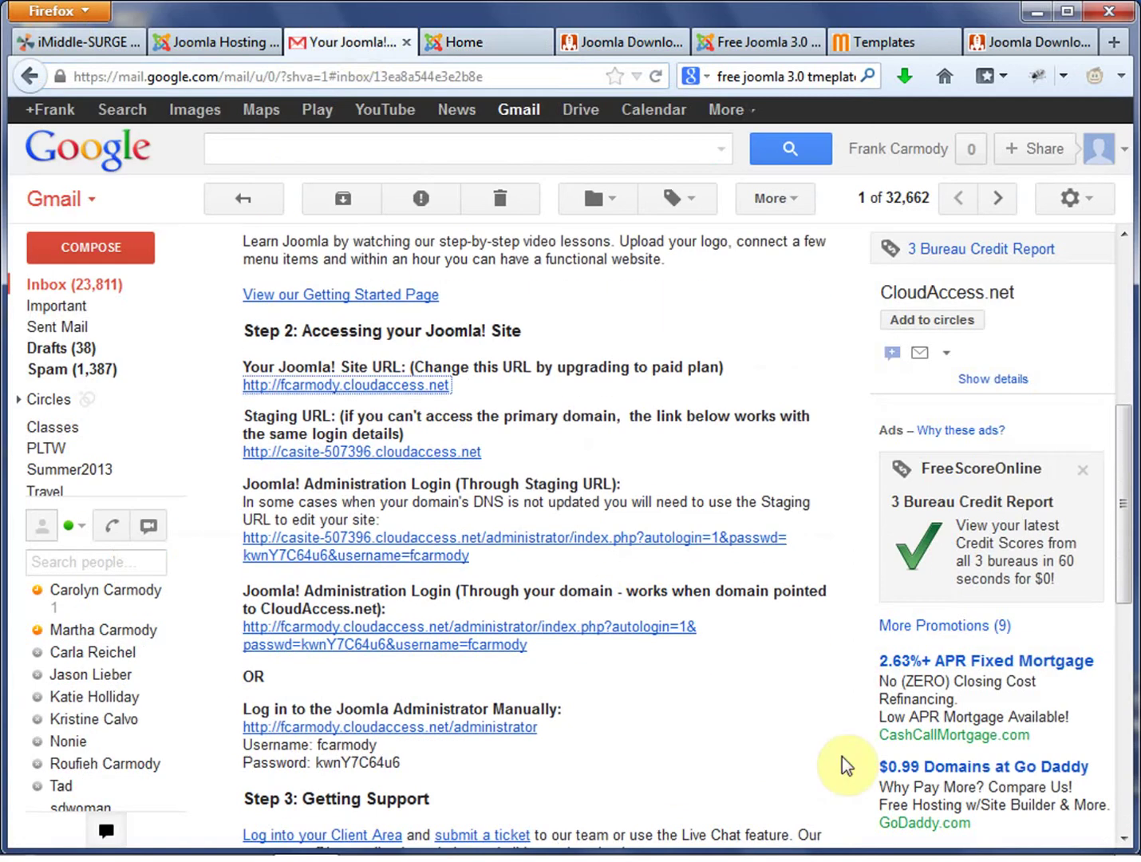
{"action": "right_click", "coordinate": [486, 727]}
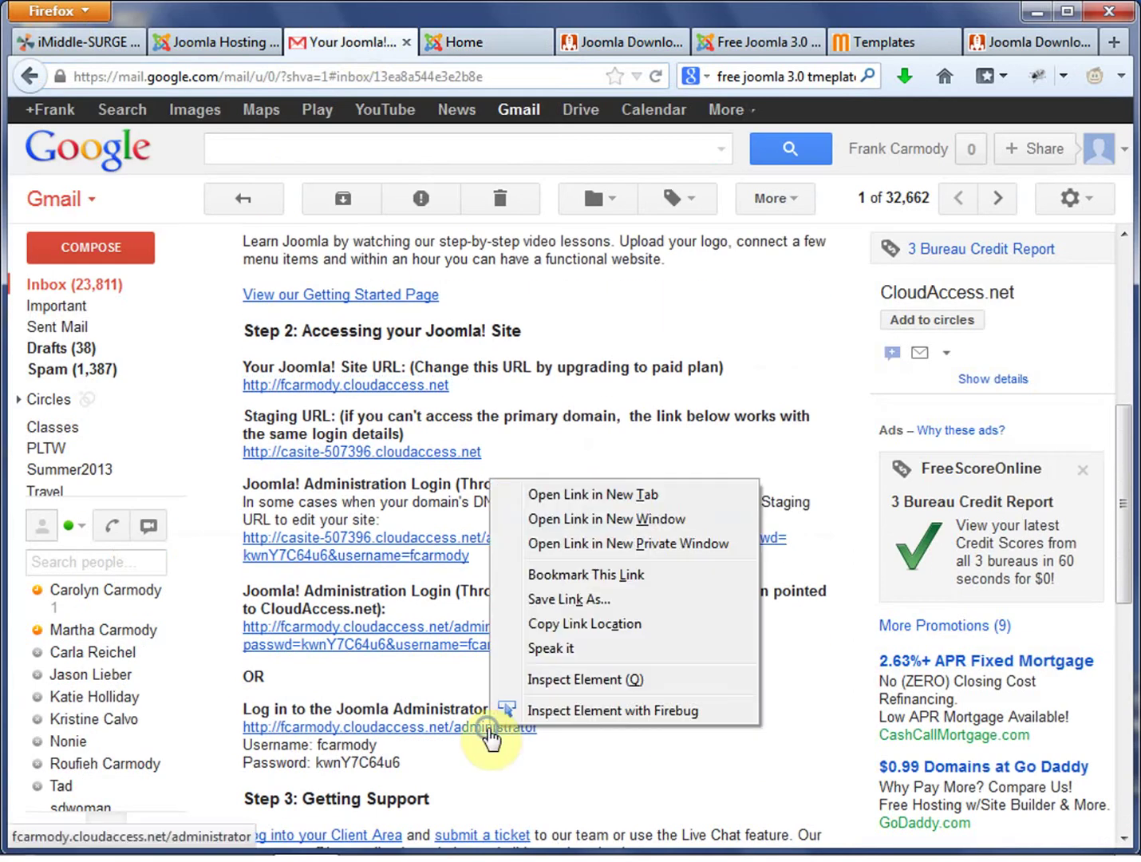
{"action": "left_click", "coordinate": [667, 498]}
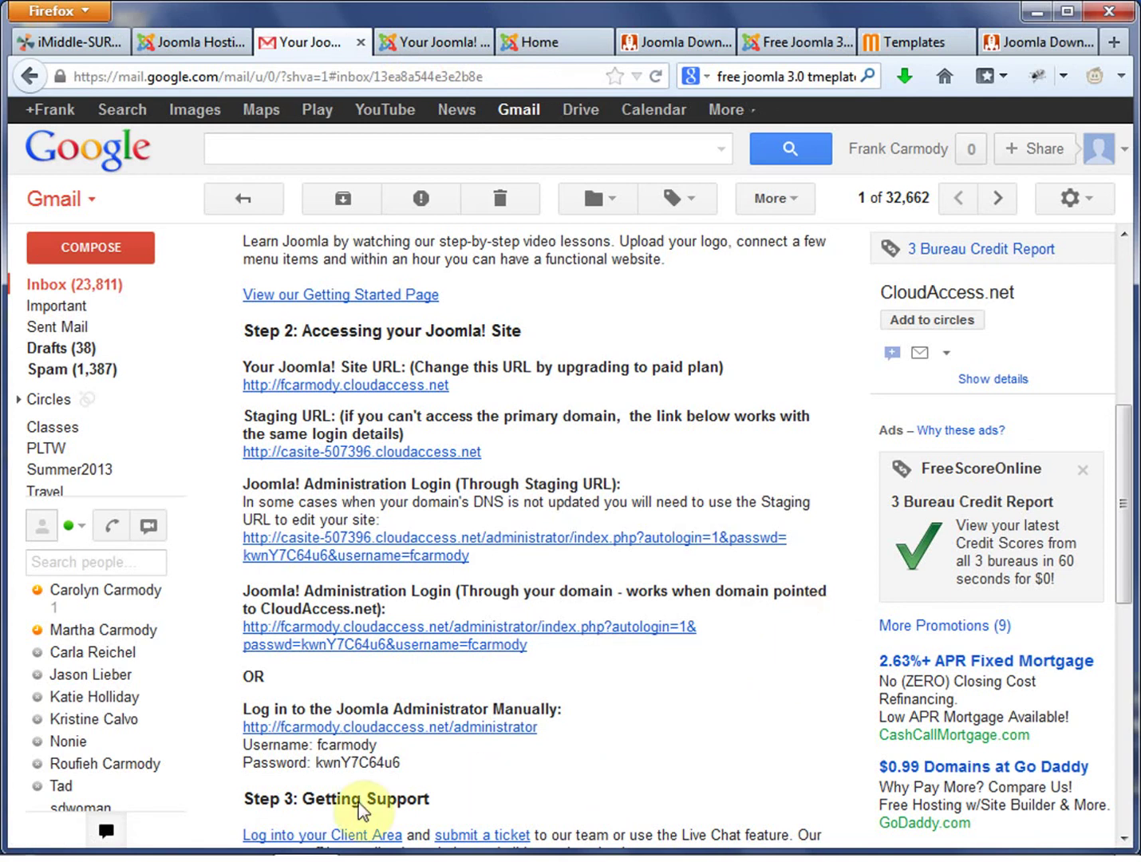
{"action": "left_click", "coordinate": [379, 763]}
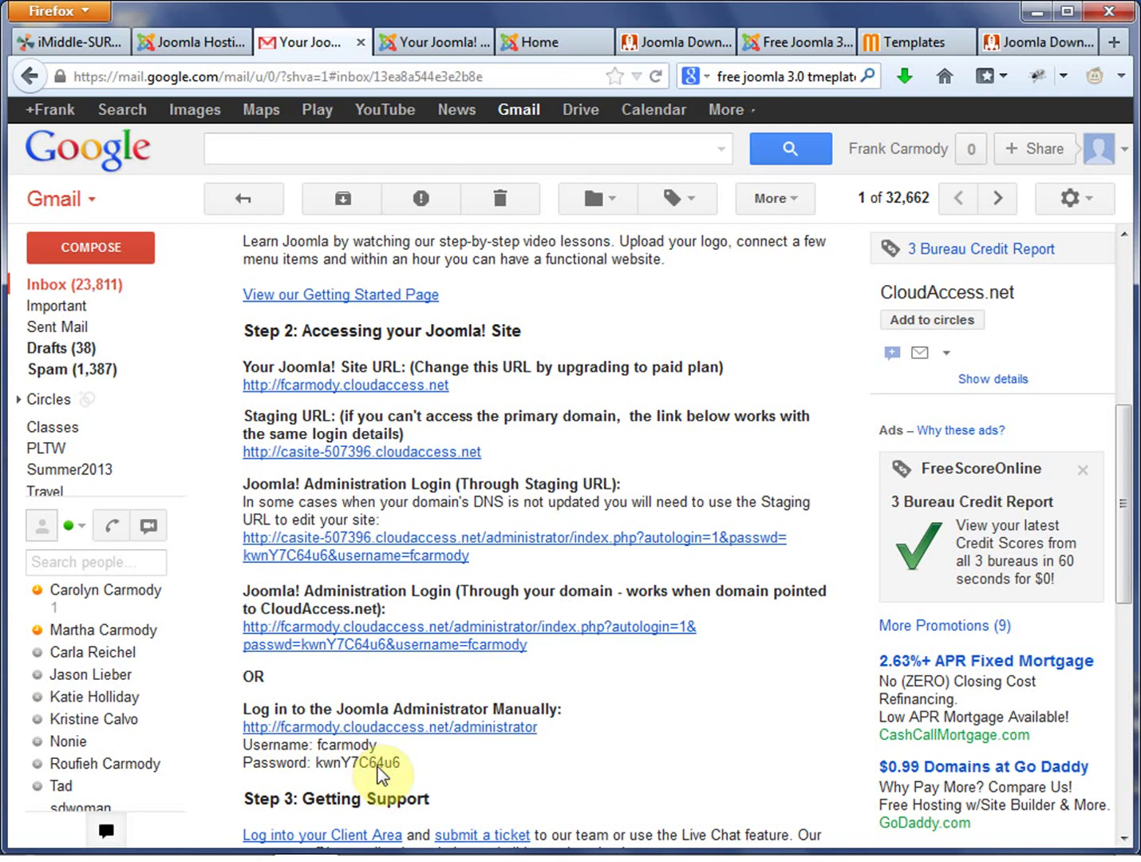
{"action": "left_click_drag", "start_coordinate": [408, 763], "coordinate": [319, 754]}
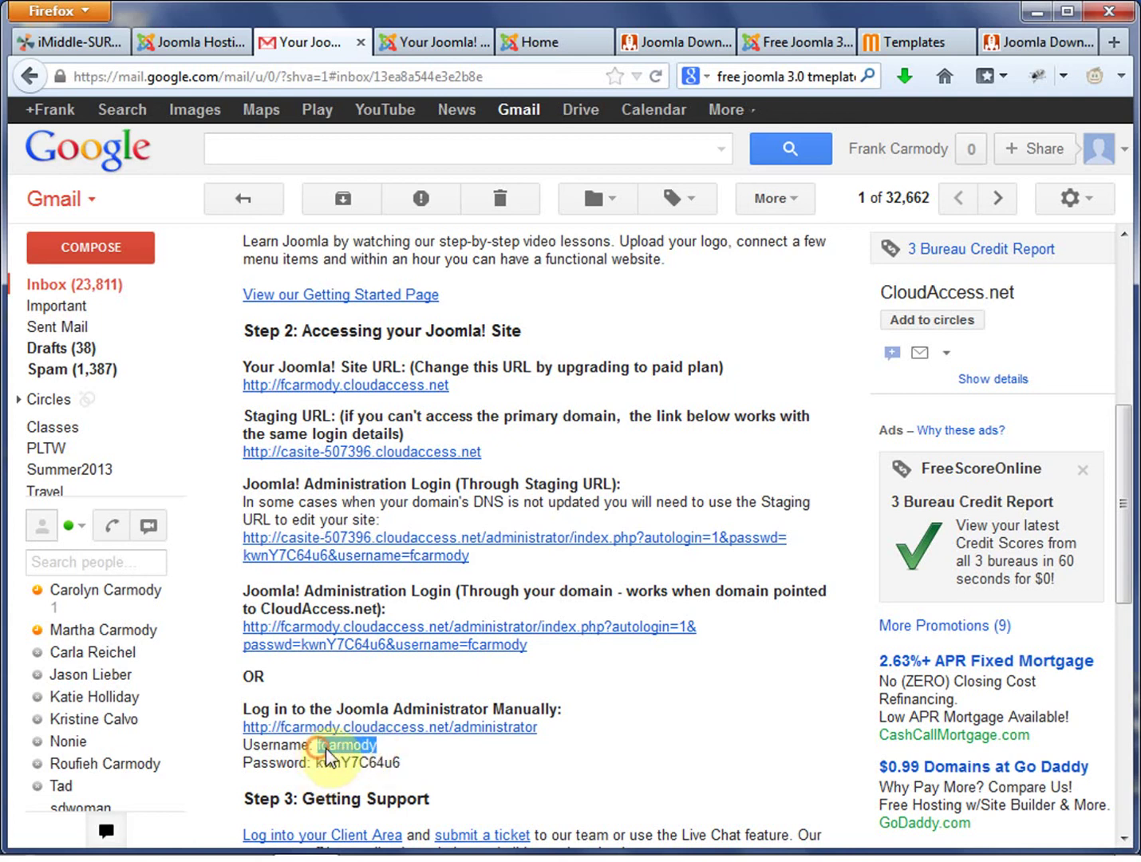
Log in to the administrator area with the emailed username and the password copied from Gmail.
{"action": "left_click", "coordinate": [445, 49]}
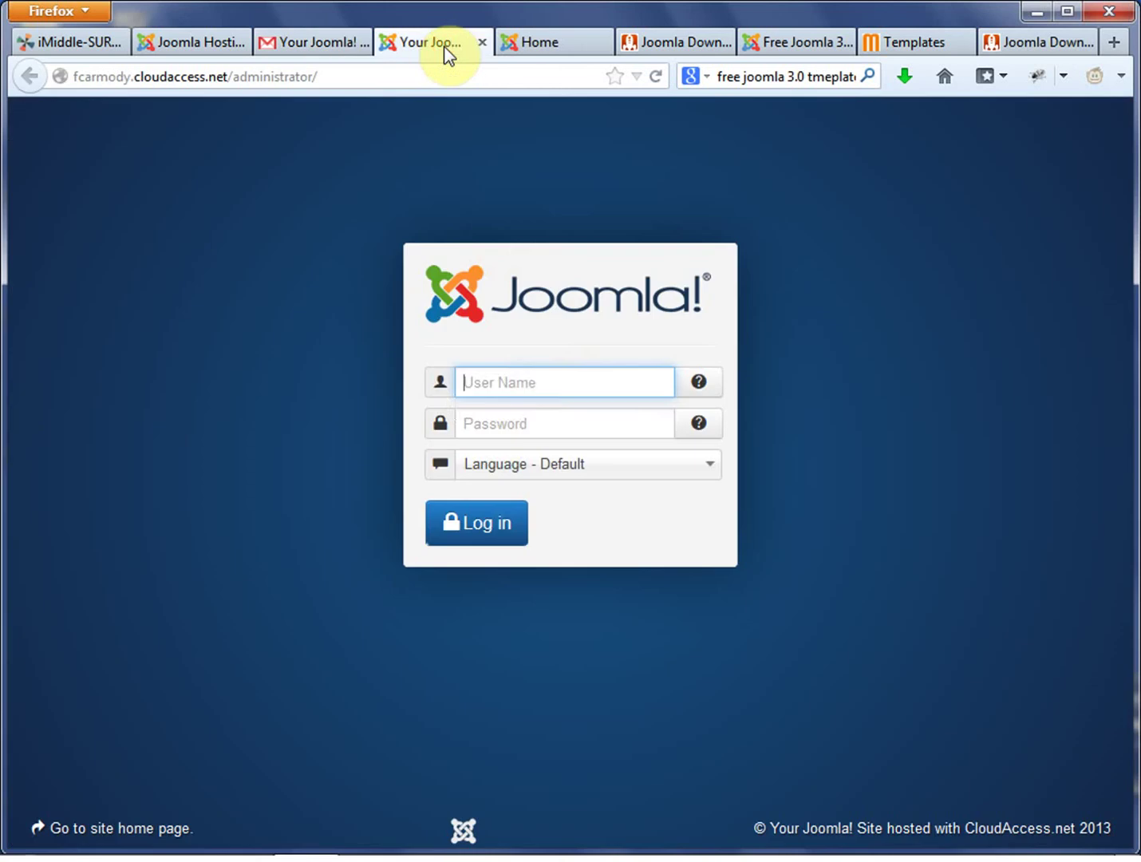
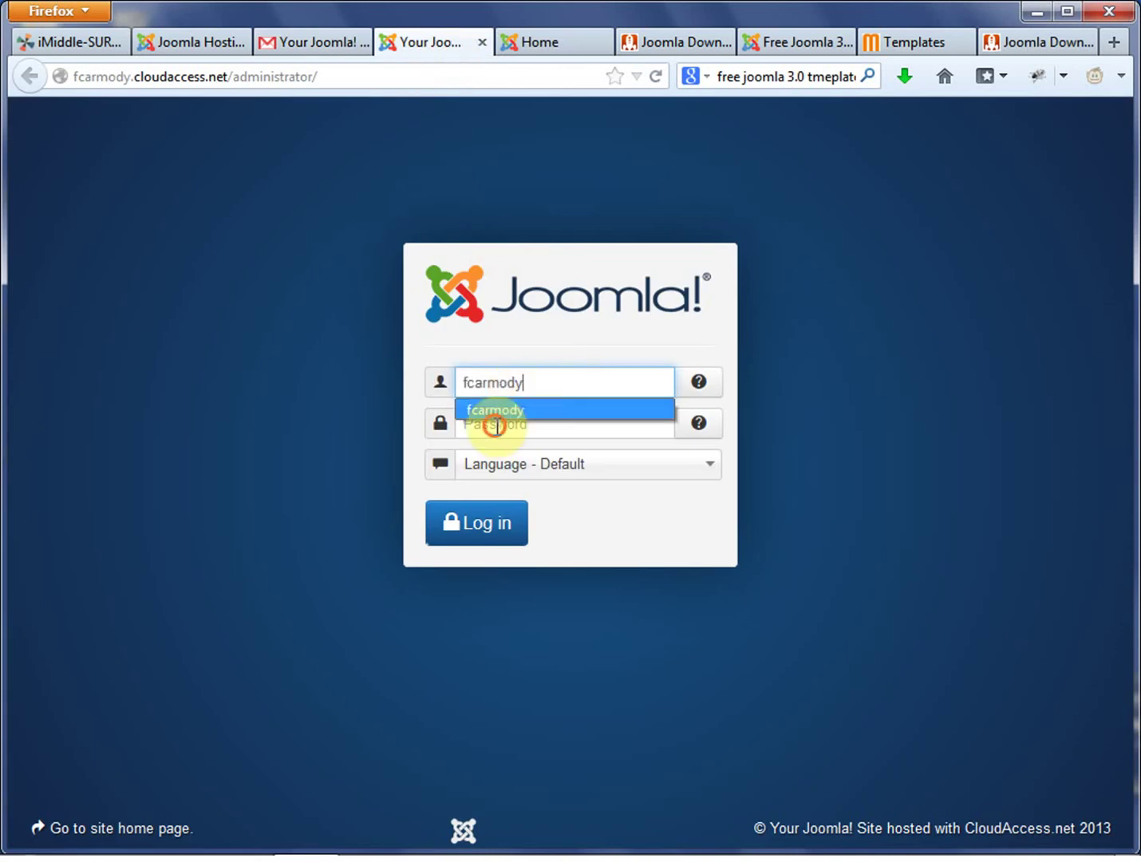
{"action": "left_click", "coordinate": [495, 425]}
{"action": "left_click", "coordinate": [339, 47]}
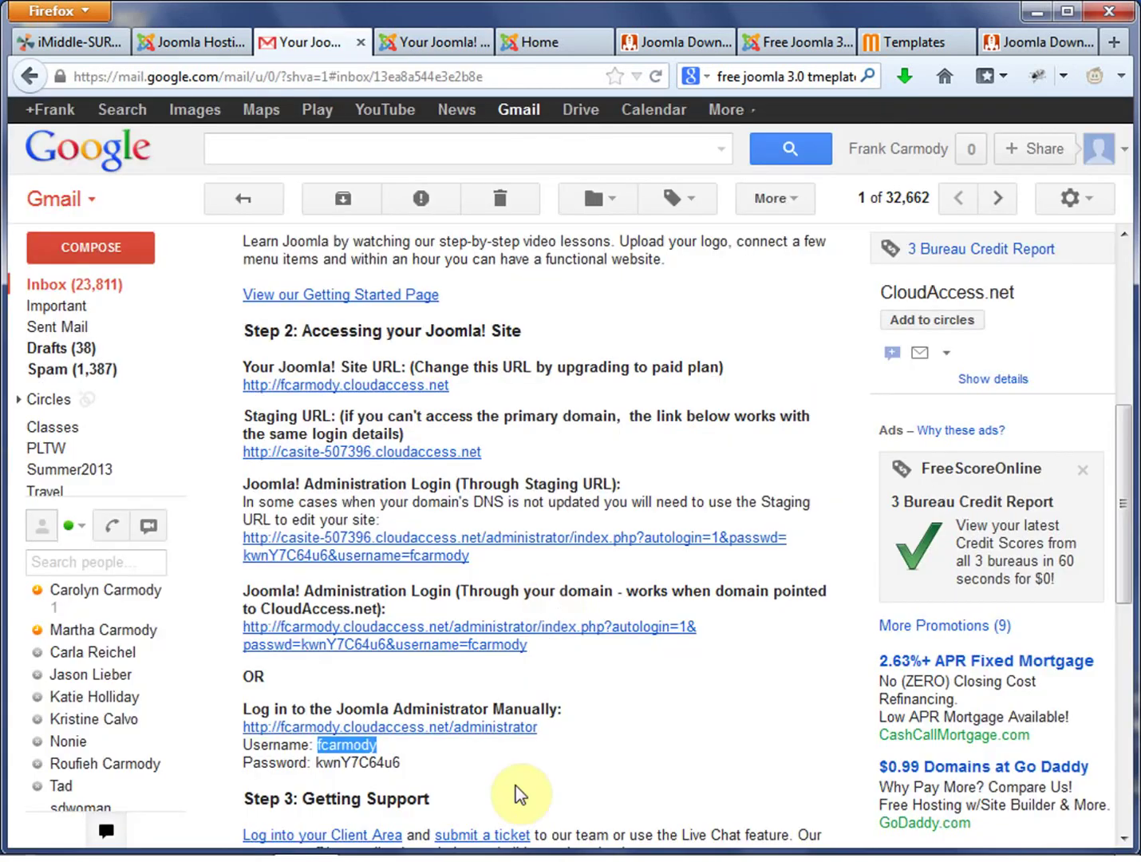
{"action": "left_click_drag", "start_coordinate": [432, 762], "coordinate": [322, 766]}
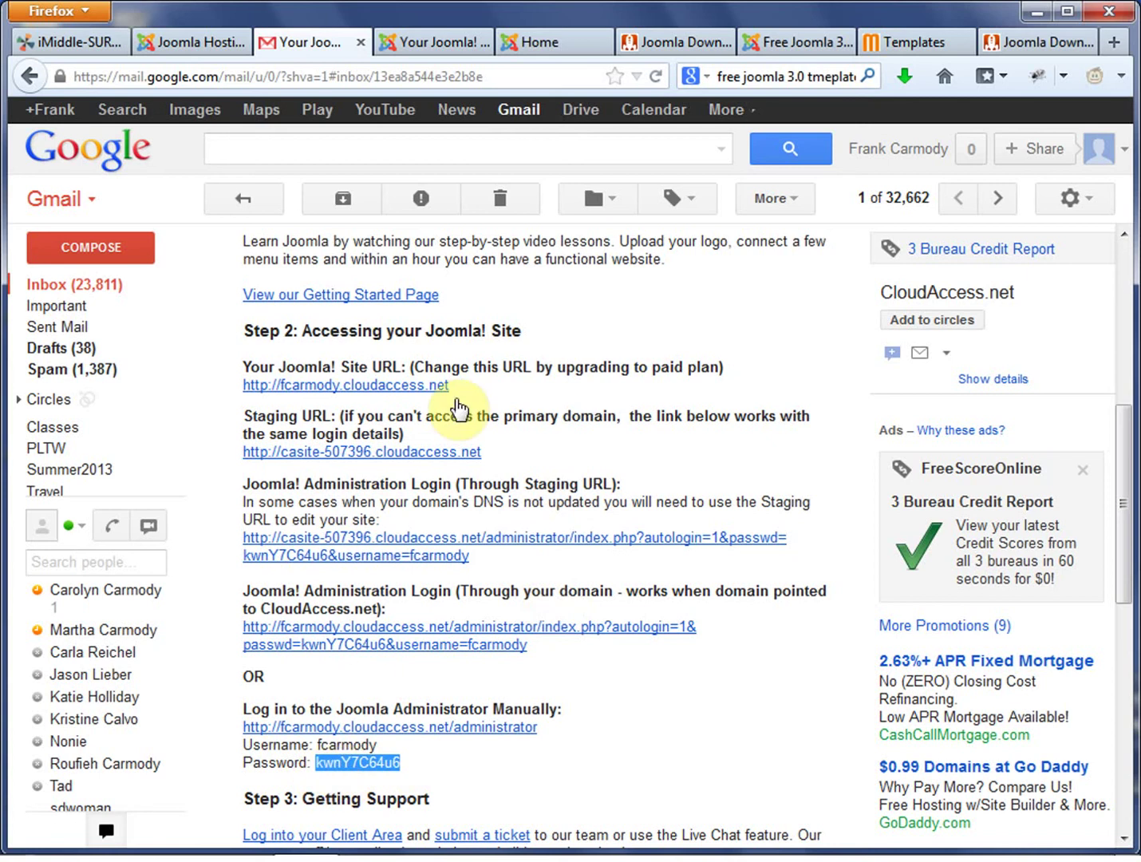
{"action": "left_click", "coordinate": [431, 42]}
{"action": "key", "text": "ctrl+v"}
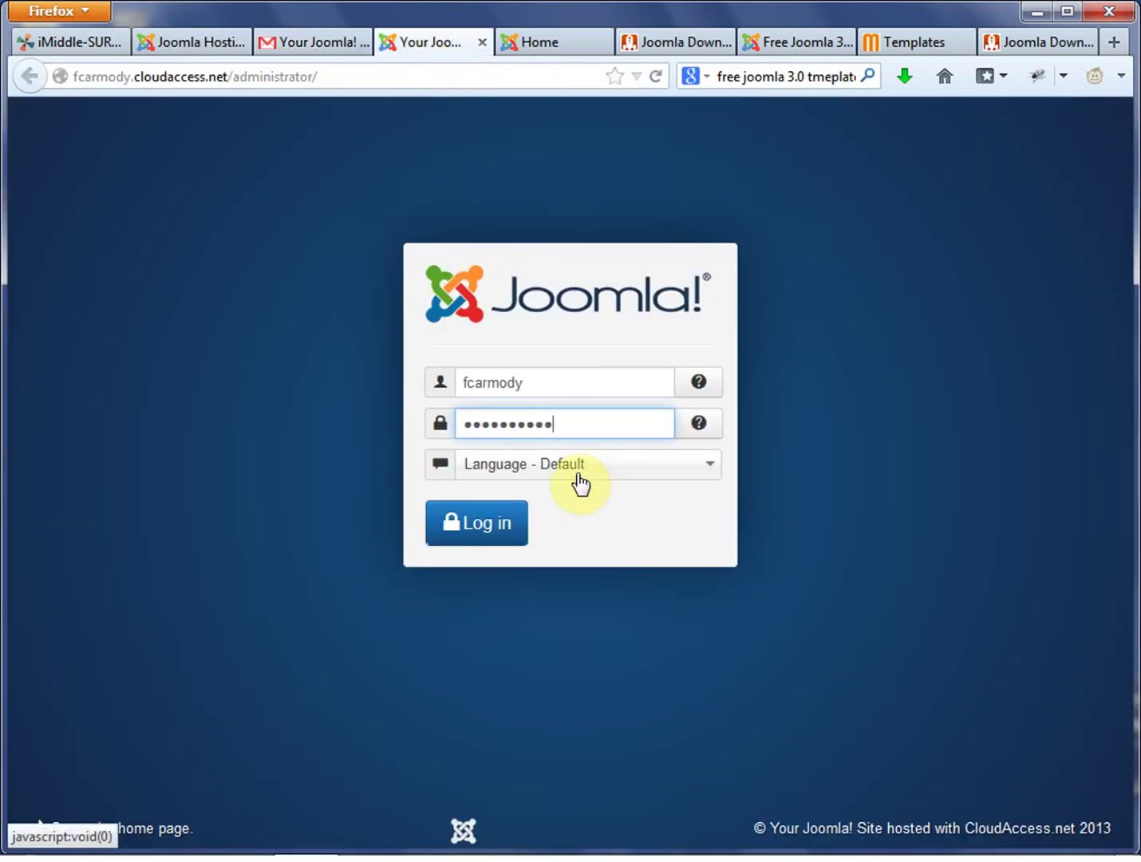
{"action": "left_click", "coordinate": [509, 533]}
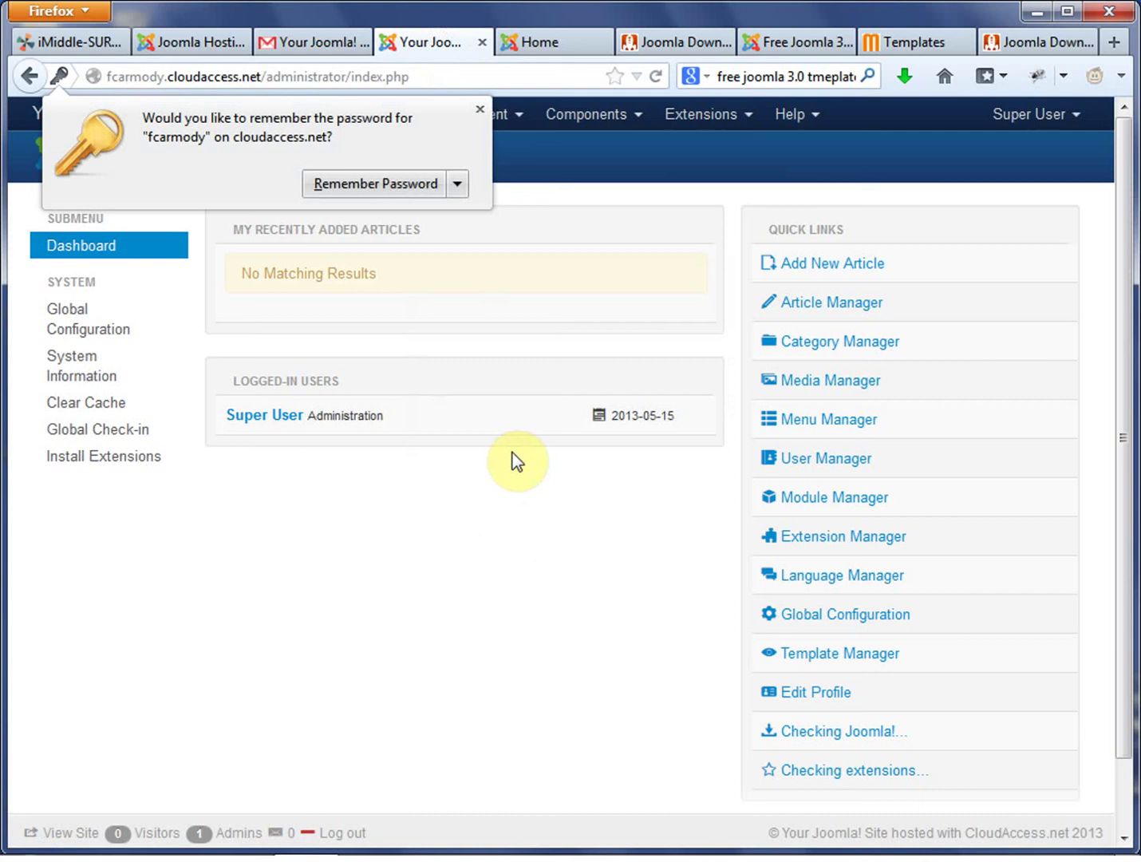
Dismiss Firefox's Remember Password prompt on the Joomla Control Panel.
{"action": "left_click", "coordinate": [480, 110]}
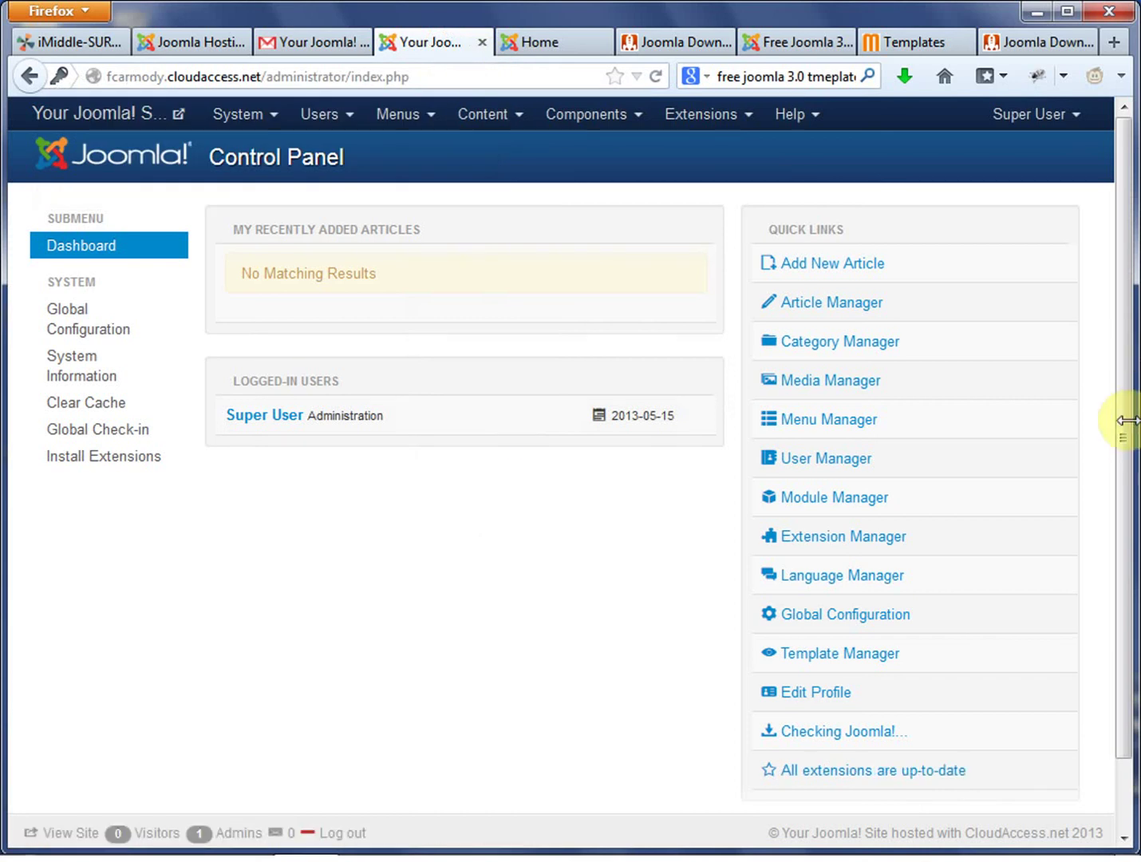
{"action": "left_click_drag", "start_coordinate": [1123, 421], "coordinate": [1098, 148]}
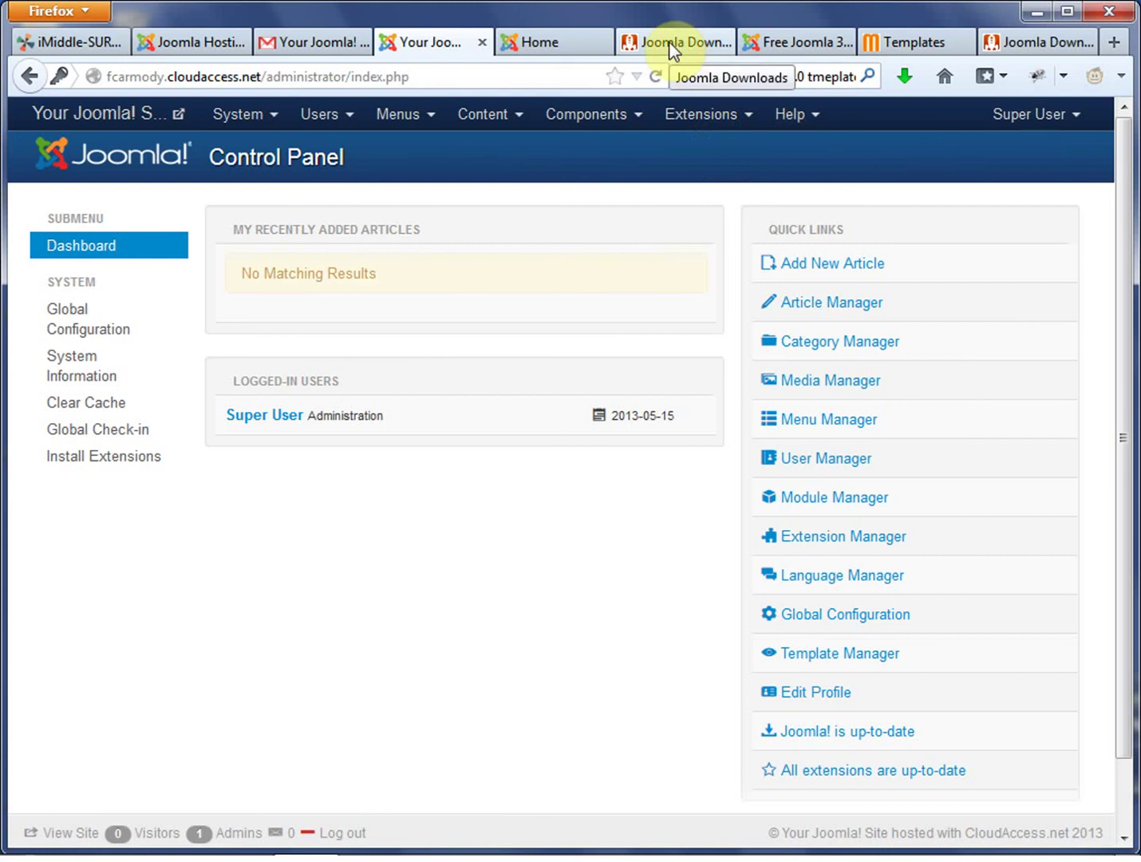
Close the Mojoomla templates page and note the Gantry Framework Template text.
{"action": "left_click", "coordinate": [952, 41]}
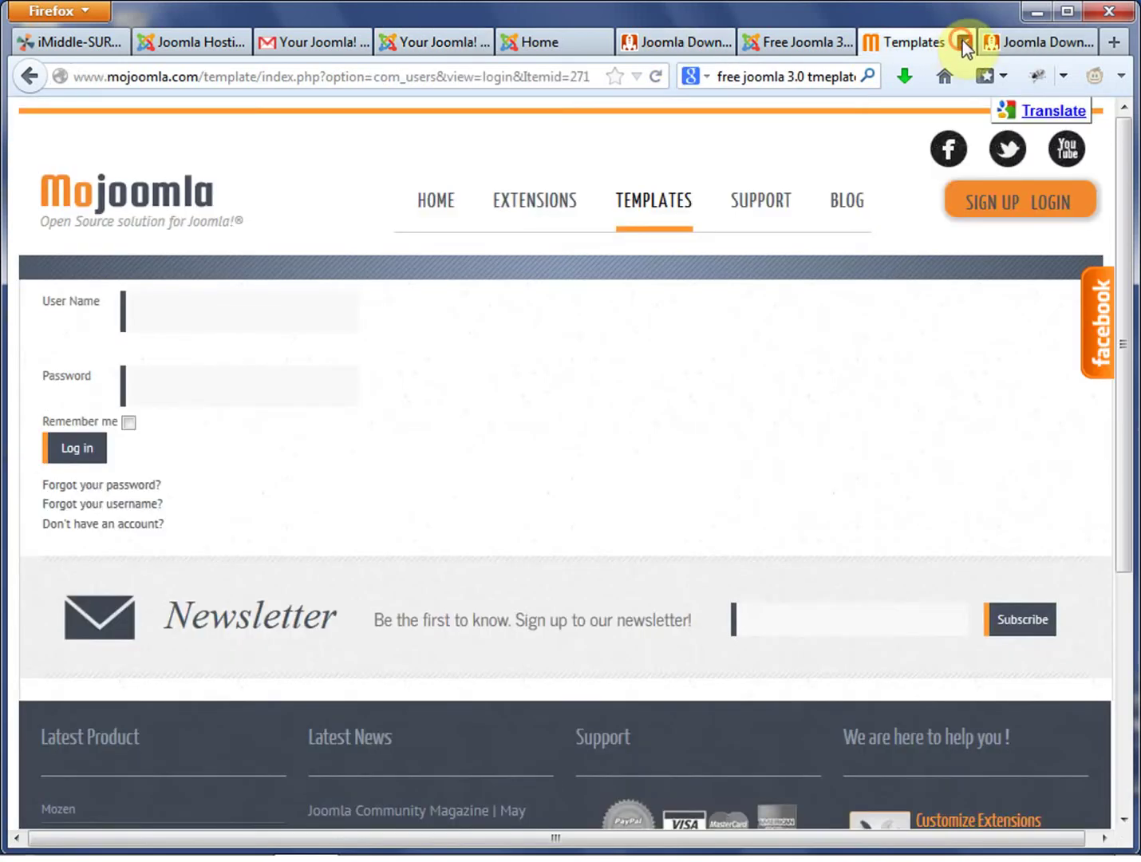
{"action": "left_click", "coordinate": [963, 42]}
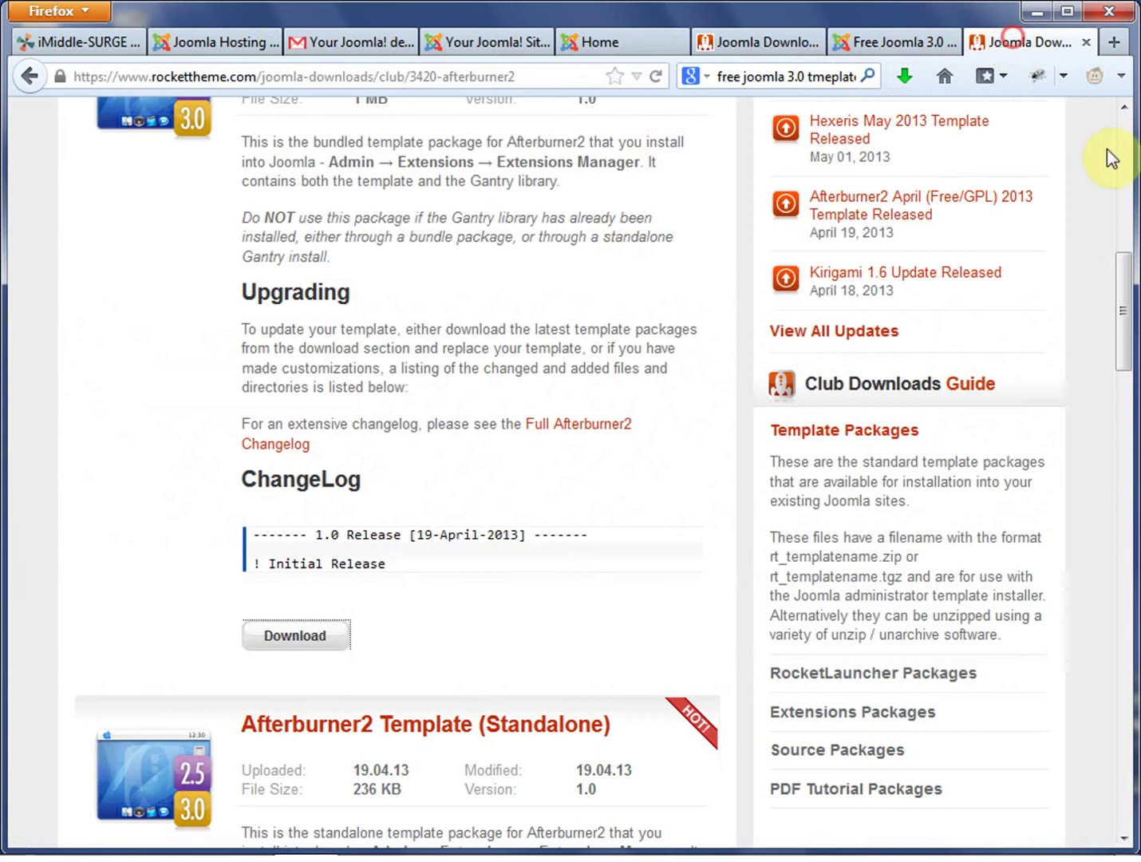
{"action": "left_click_drag", "start_coordinate": [1115, 342], "coordinate": [1128, 203]}
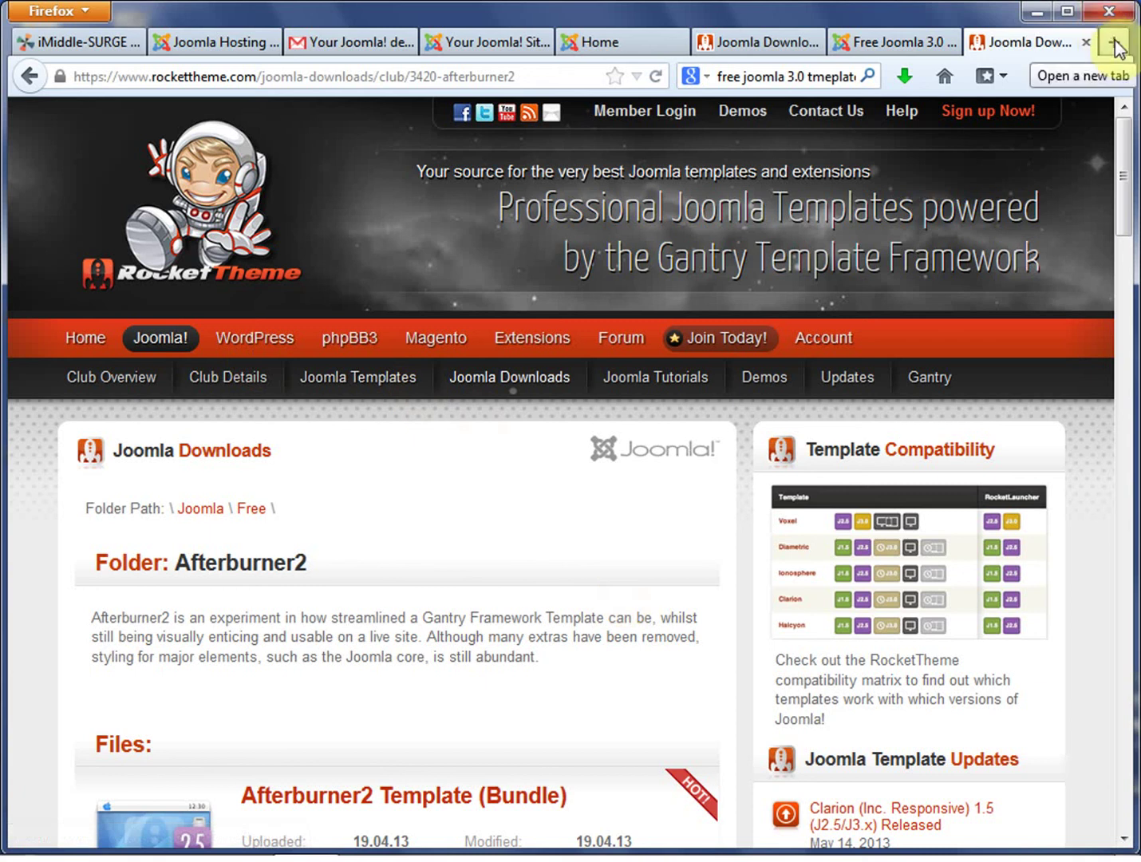
{"action": "left_click_drag", "start_coordinate": [424, 623], "coordinate": [589, 623]}
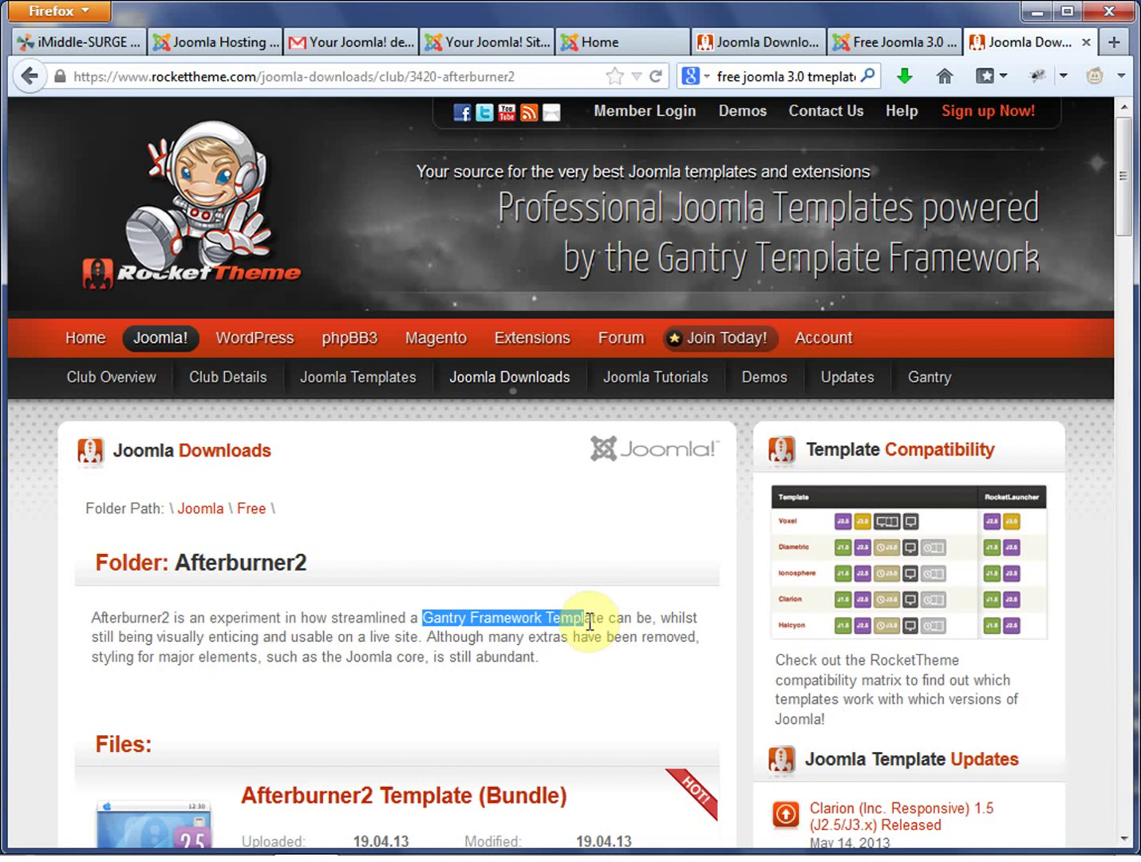
Close the duplicate Joomla Downloads page and review the Afterburner2 download page.
{"action": "left_click", "coordinate": [798, 40]}
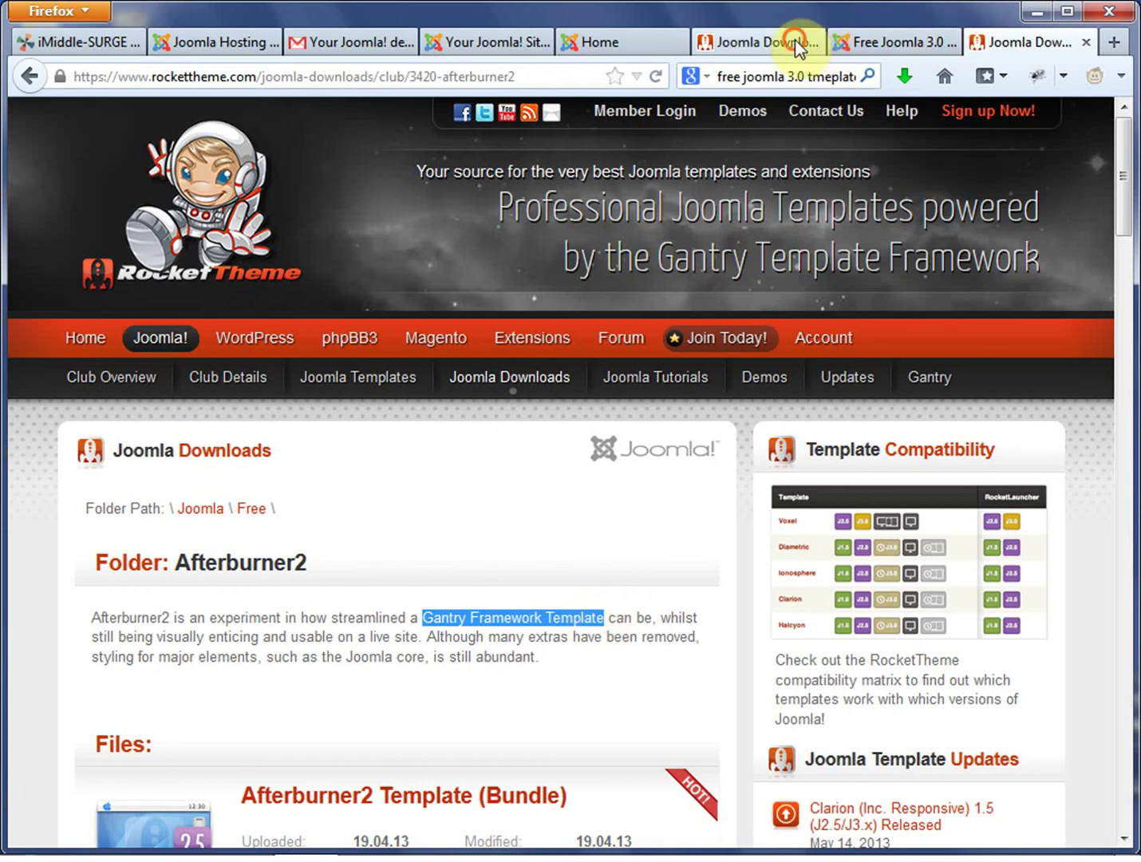
{"action": "left_click", "coordinate": [815, 41]}
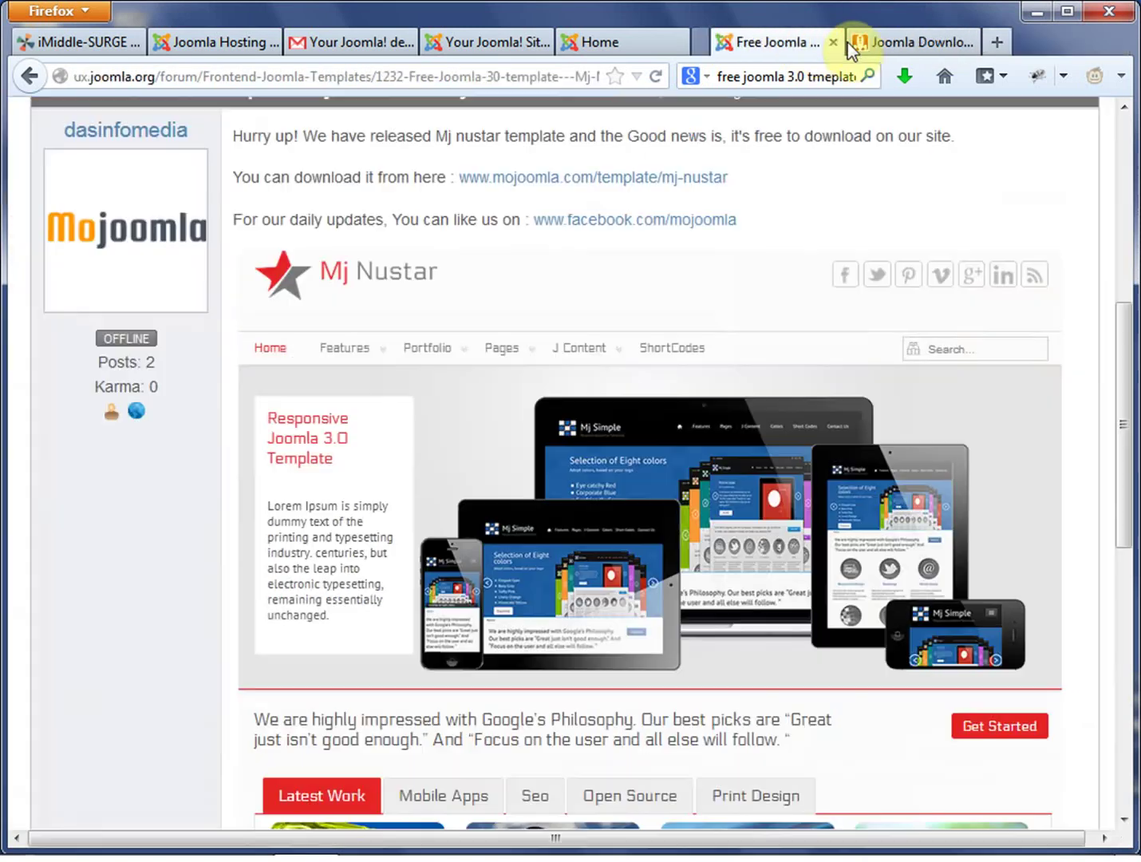
{"action": "left_click", "coordinate": [879, 38]}
{"action": "scroll", "coordinate": [581, 565], "scroll_direction": "down", "scroll_amount": 6}
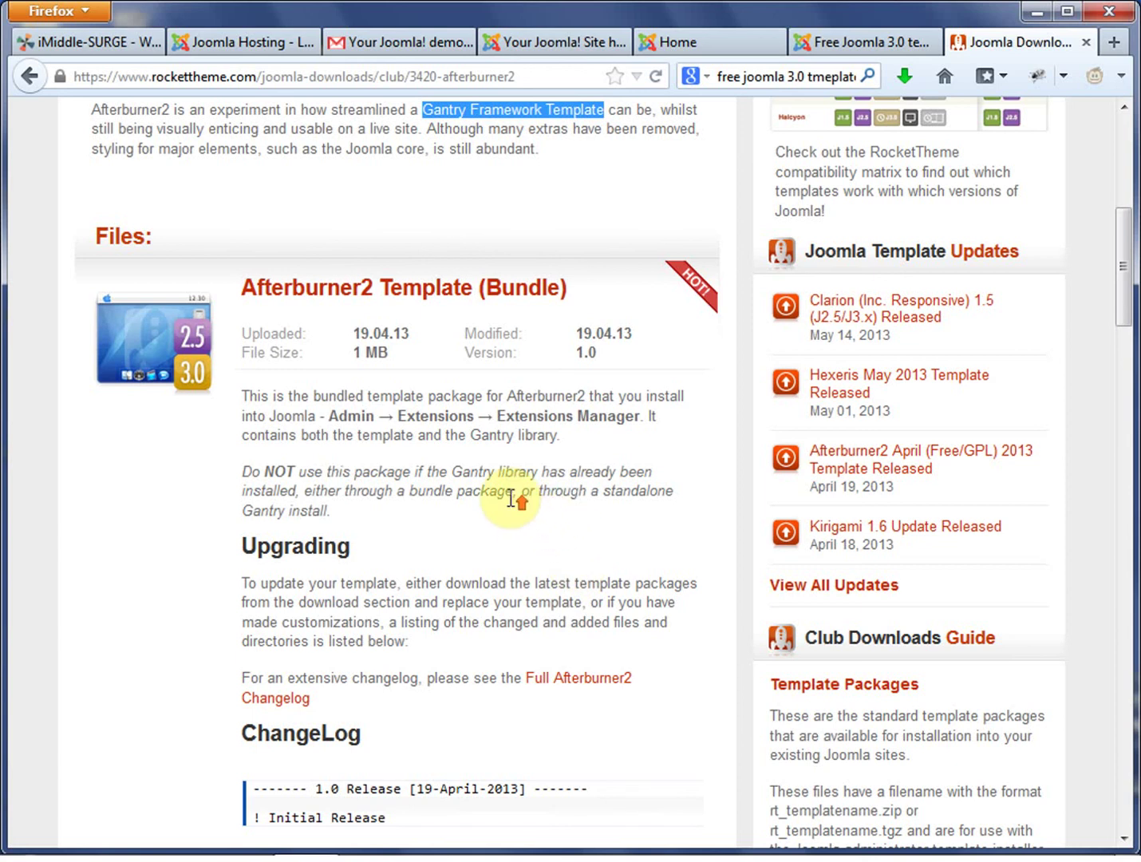
{"action": "scroll", "coordinate": [510, 501], "scroll_direction": "up", "scroll_amount": 5}
{"action": "scroll", "coordinate": [499, 498], "scroll_direction": "up", "scroll_amount": 2}
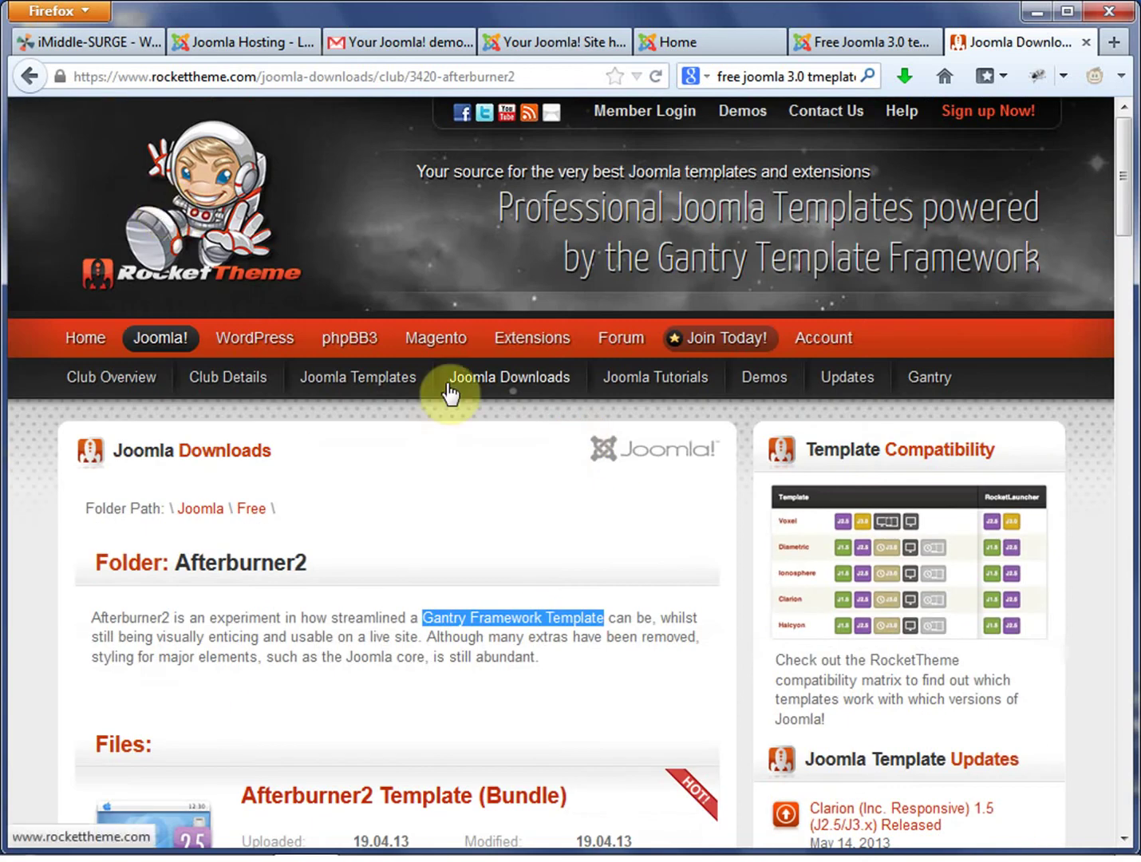
Browse RocketTheme's Joomla Downloads to the Free templates folder.
{"action": "left_click", "coordinate": [162, 343]}
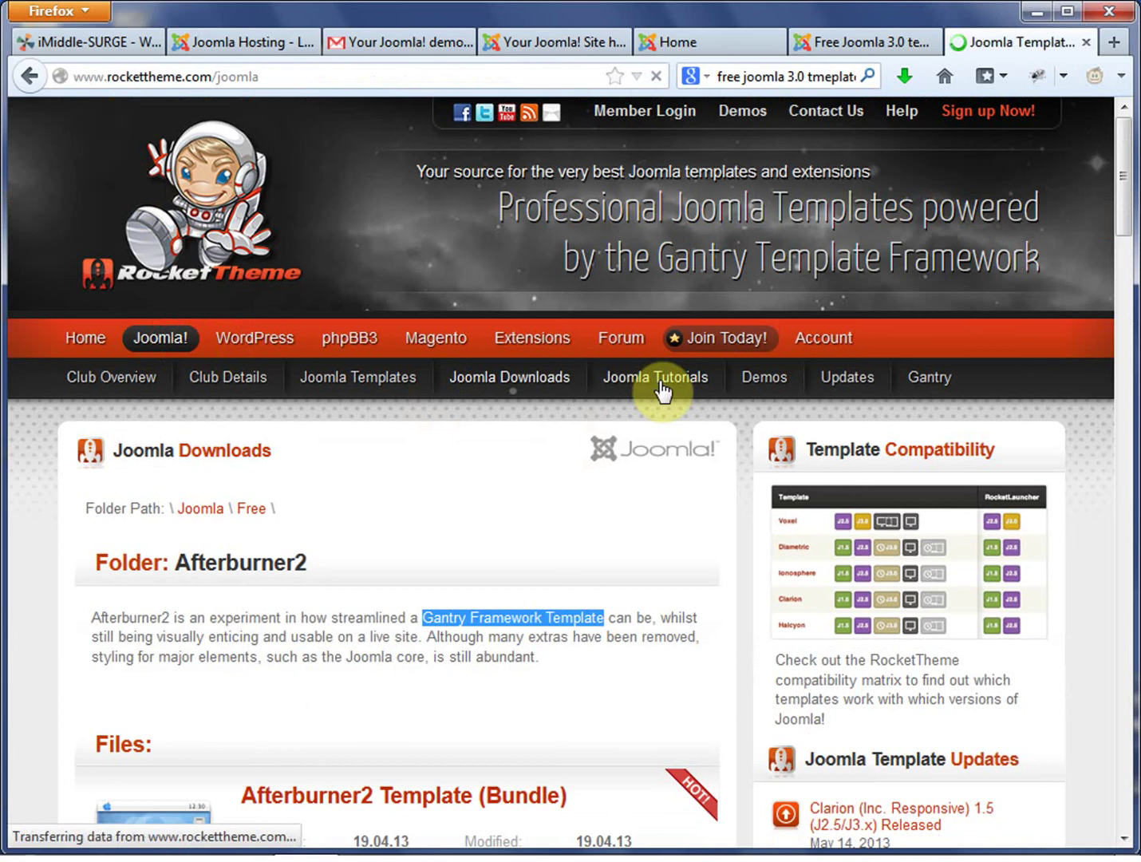
{"action": "left_click", "coordinate": [519, 384]}
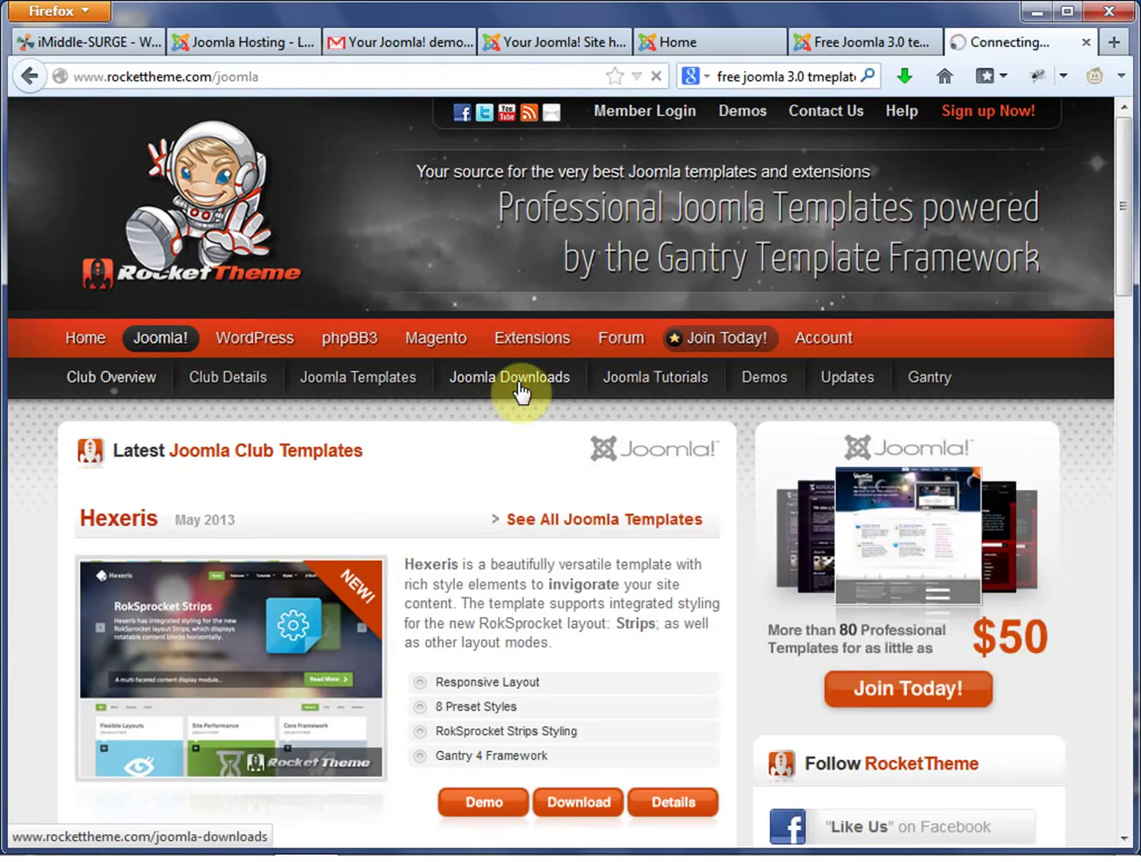
{"action": "scroll", "coordinate": [521, 390], "scroll_direction": "down", "scroll_amount": 10}
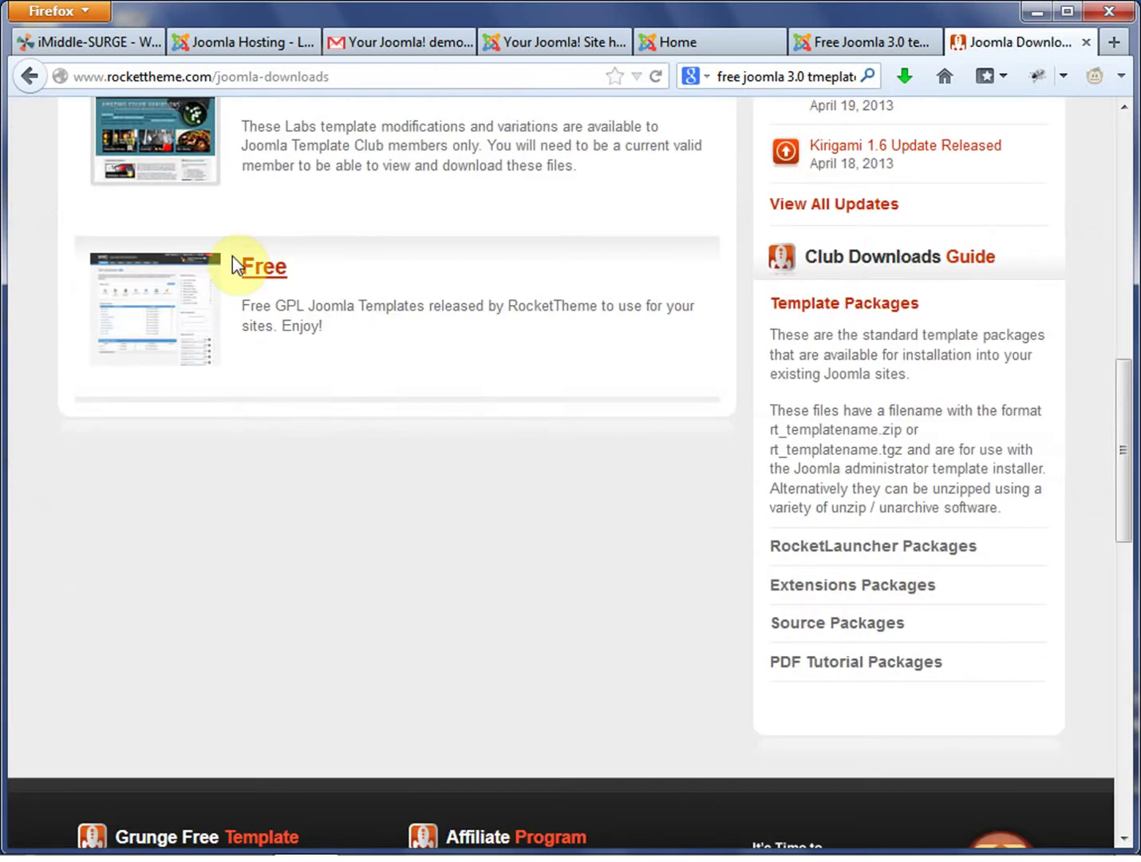
{"action": "left_click", "coordinate": [260, 272]}
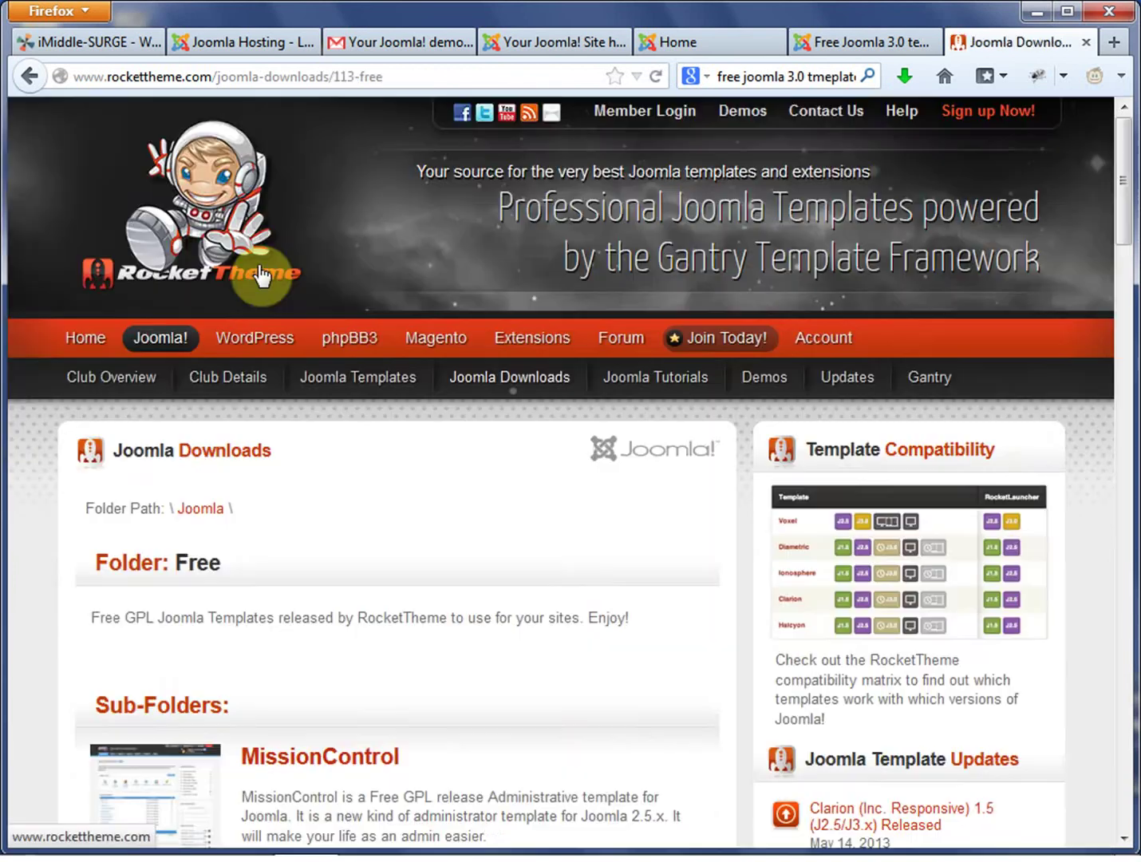
{"action": "scroll", "coordinate": [555, 593], "scroll_direction": "down", "scroll_amount": 3}
{"action": "scroll", "coordinate": [560, 597], "scroll_direction": "down", "scroll_amount": 10}
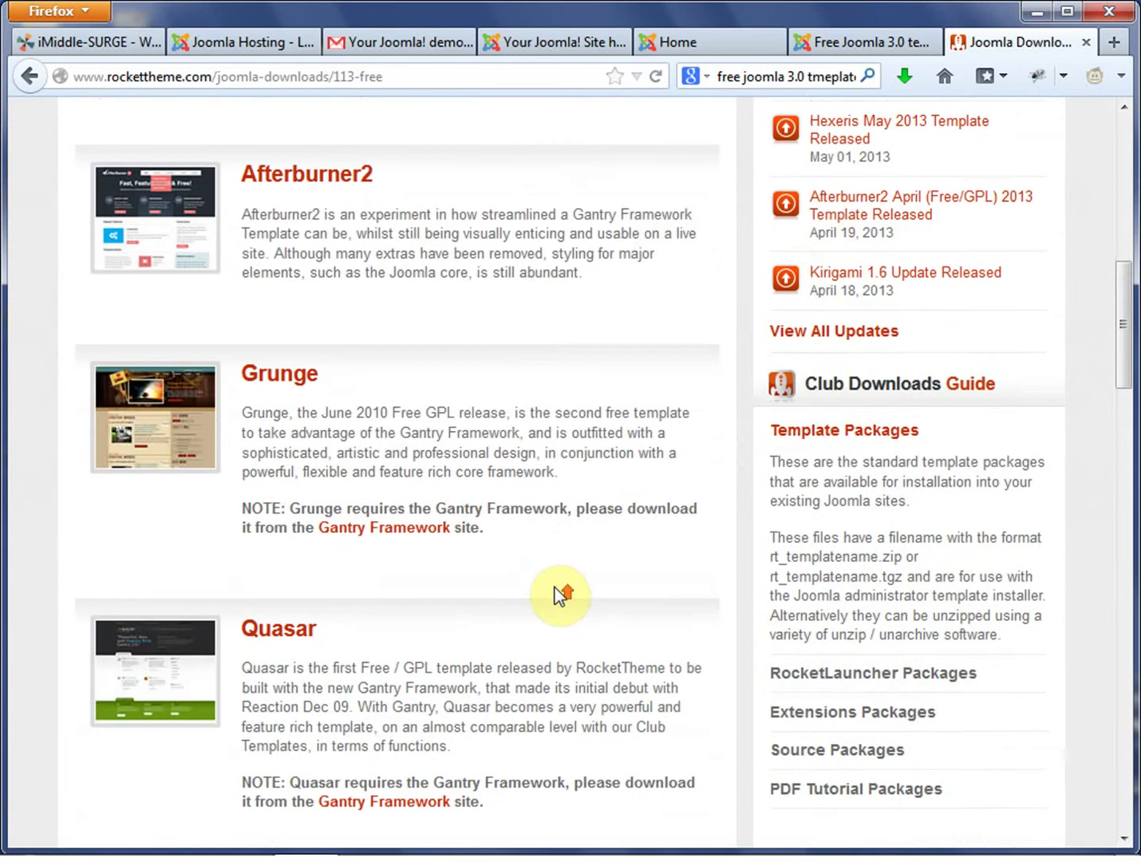
{"action": "scroll", "coordinate": [560, 590], "scroll_direction": "up", "scroll_amount": 5}
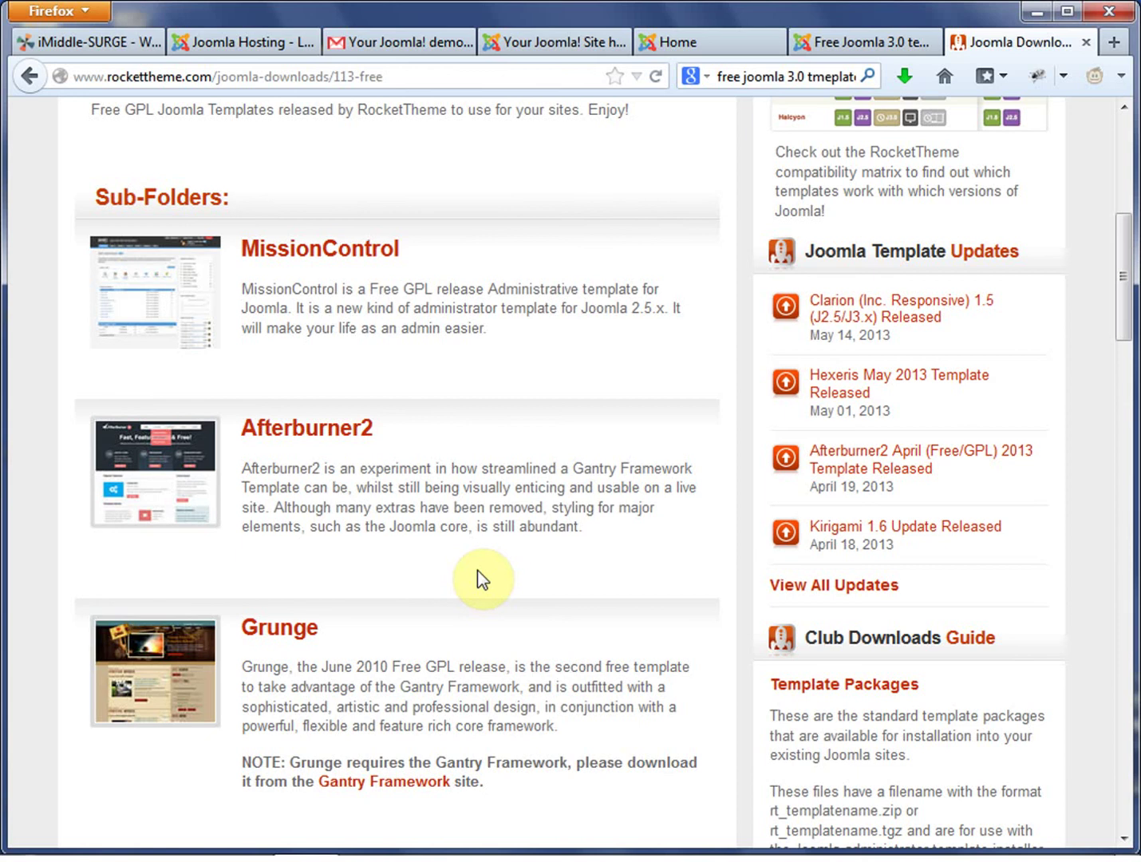
View the Clarion release notes in a new tab, then close that tab.
{"action": "right_click", "coordinate": [909, 324]}
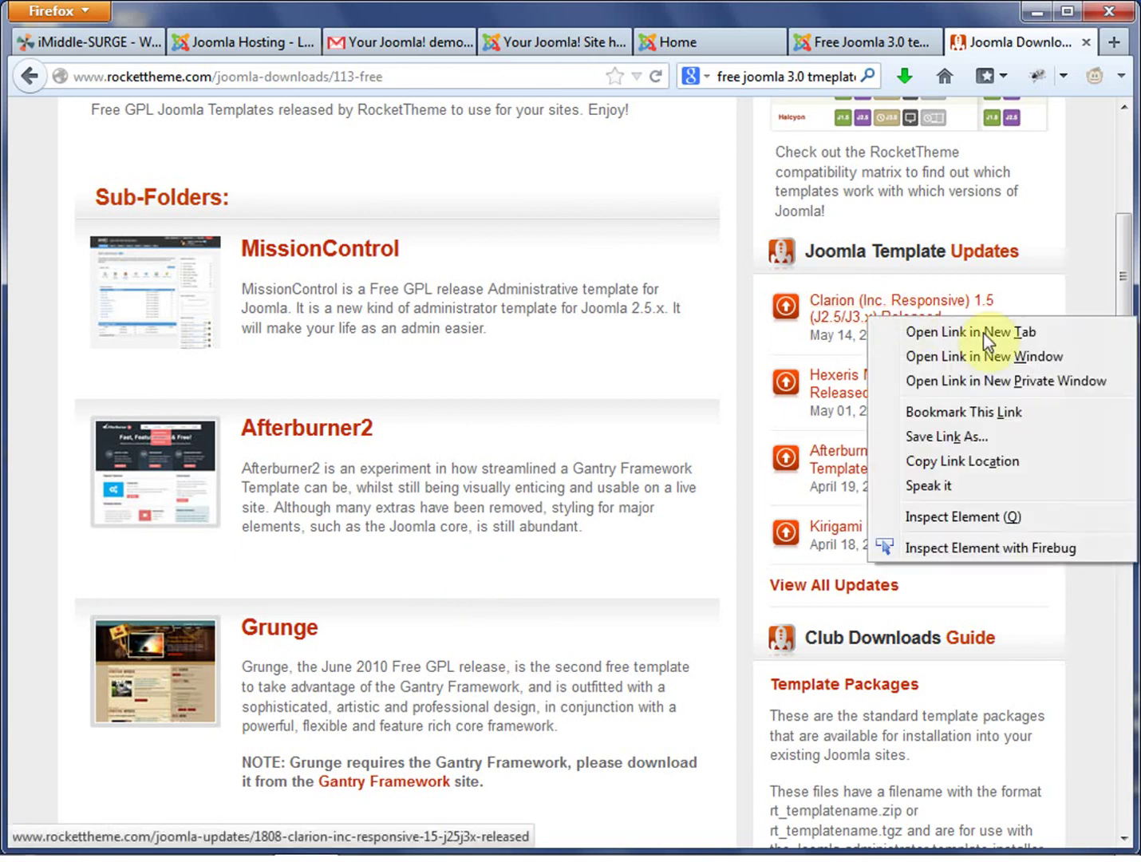
{"action": "left_click", "coordinate": [982, 333]}
{"action": "left_click", "coordinate": [1023, 42]}
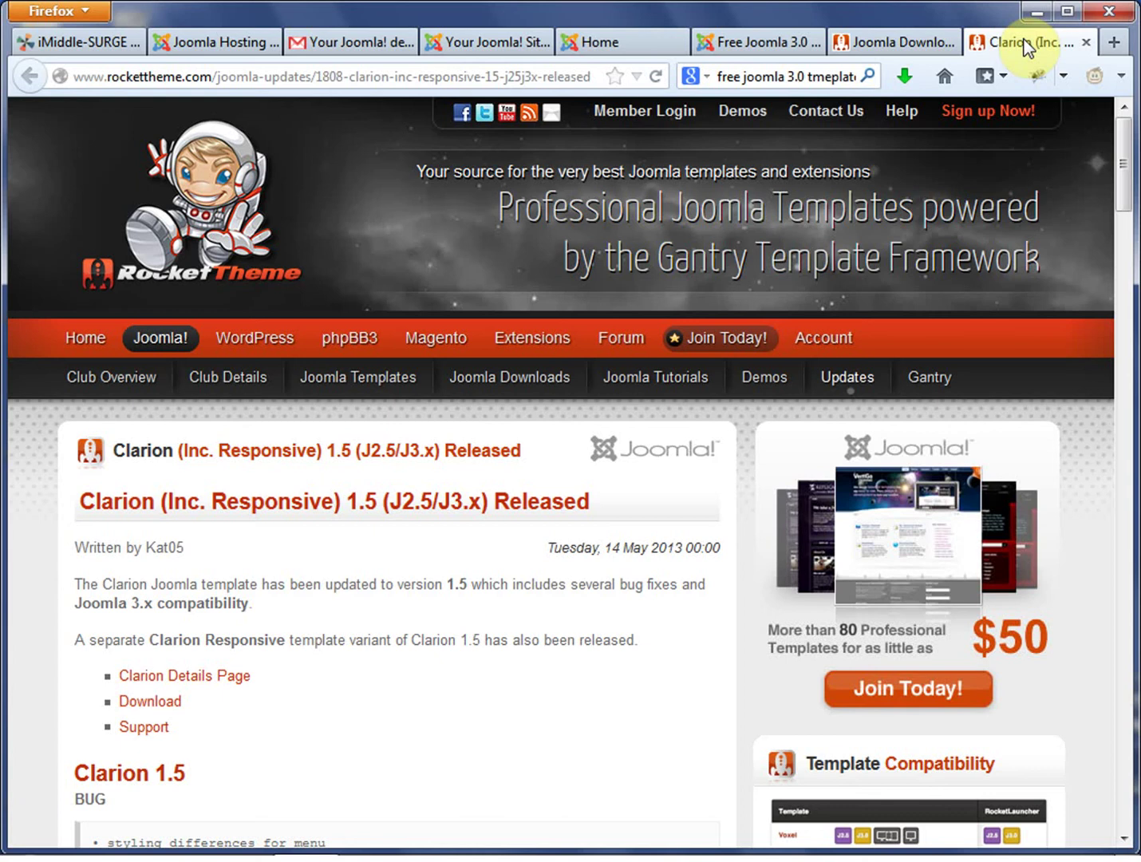
{"action": "scroll", "coordinate": [421, 645], "scroll_direction": "down", "scroll_amount": 8}
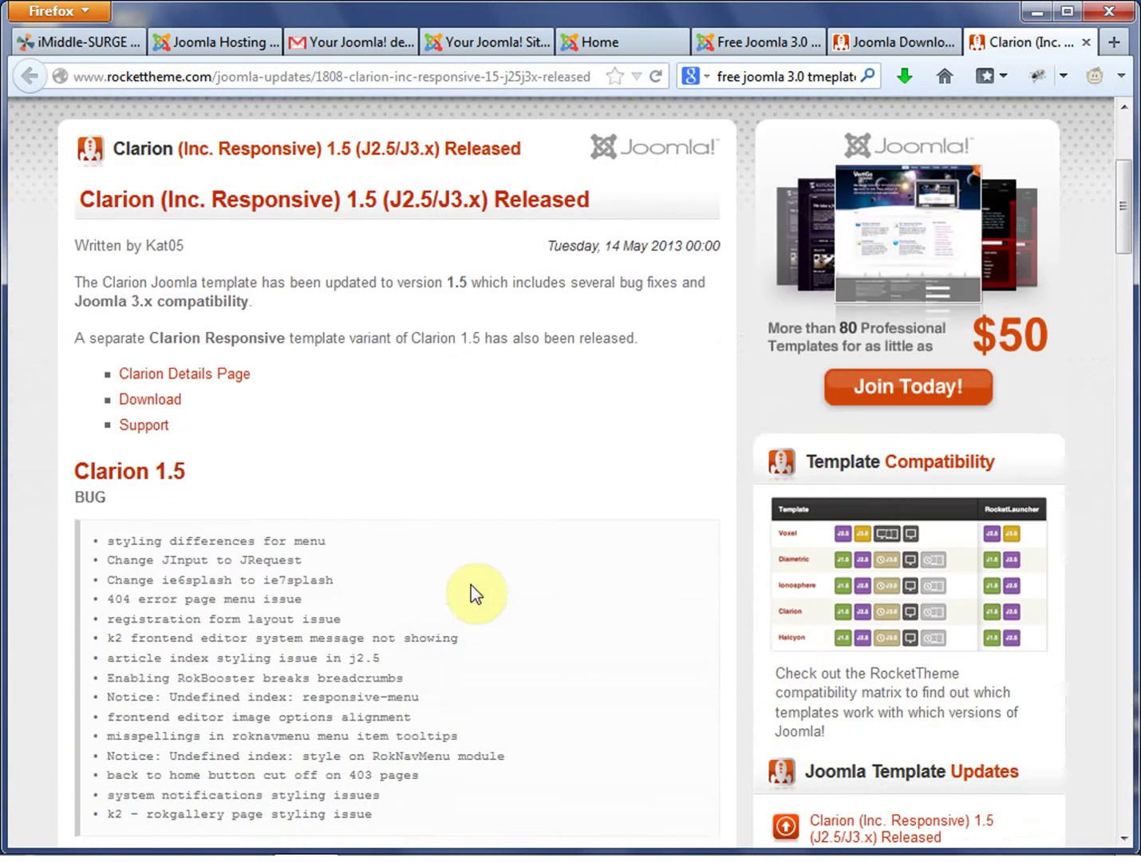
{"action": "left_click", "coordinate": [1086, 41]}
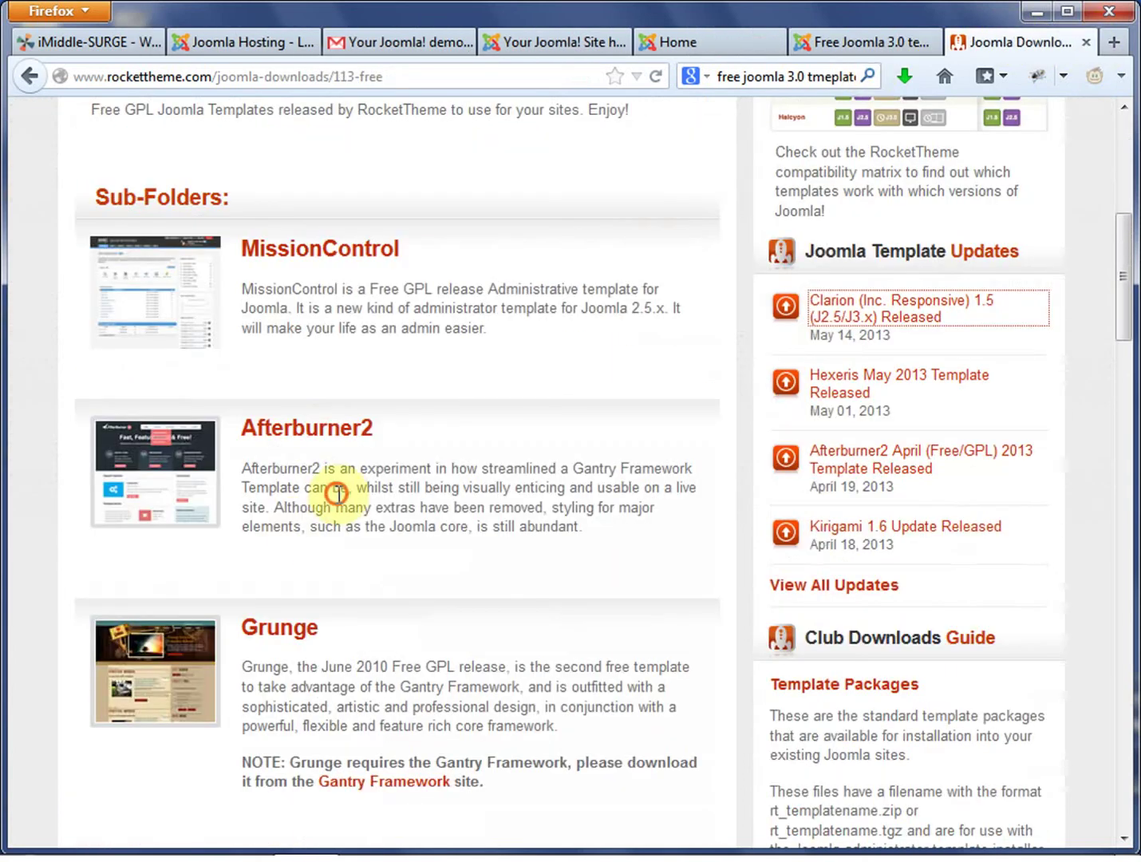
Open the Afterburner2 folder and download the Afterburner2 Template (Bundle) package.
{"action": "left_click", "coordinate": [312, 434]}
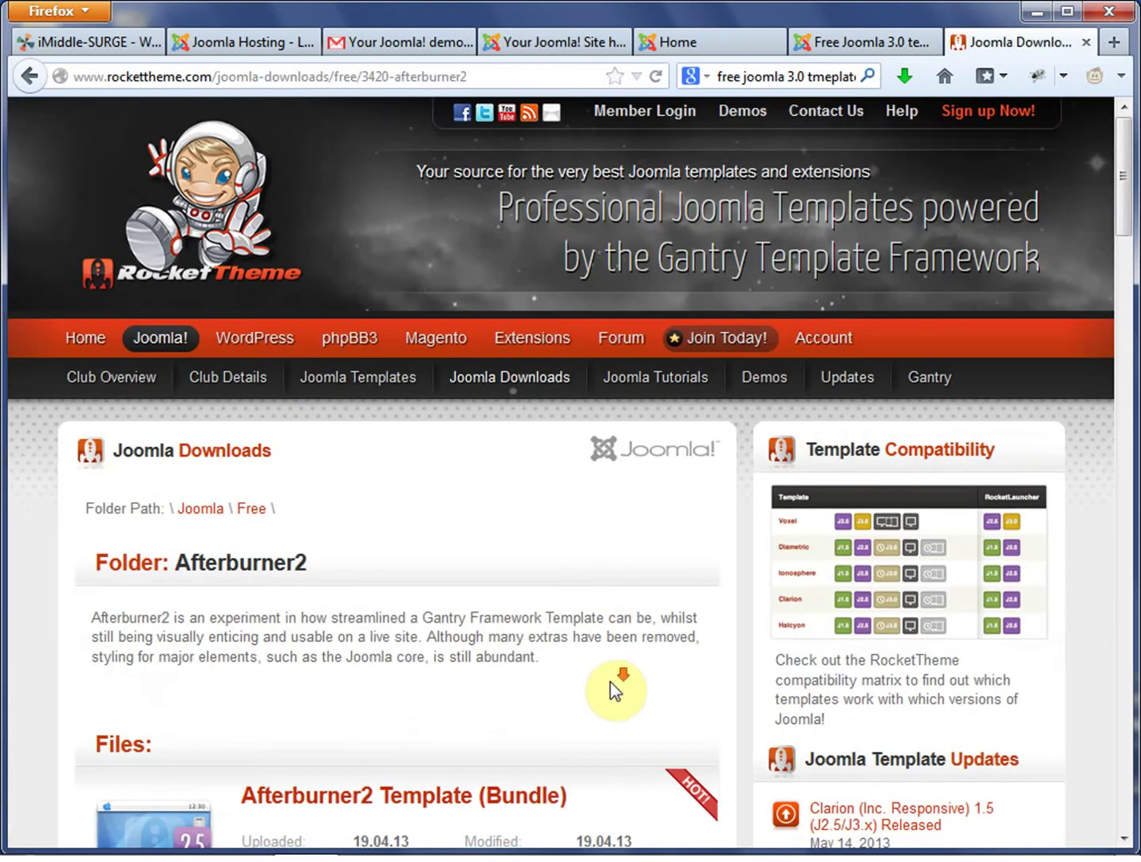
{"action": "scroll", "coordinate": [610, 682], "scroll_direction": "down", "scroll_amount": 4}
{"action": "scroll", "coordinate": [611, 682], "scroll_direction": "down", "scroll_amount": 3}
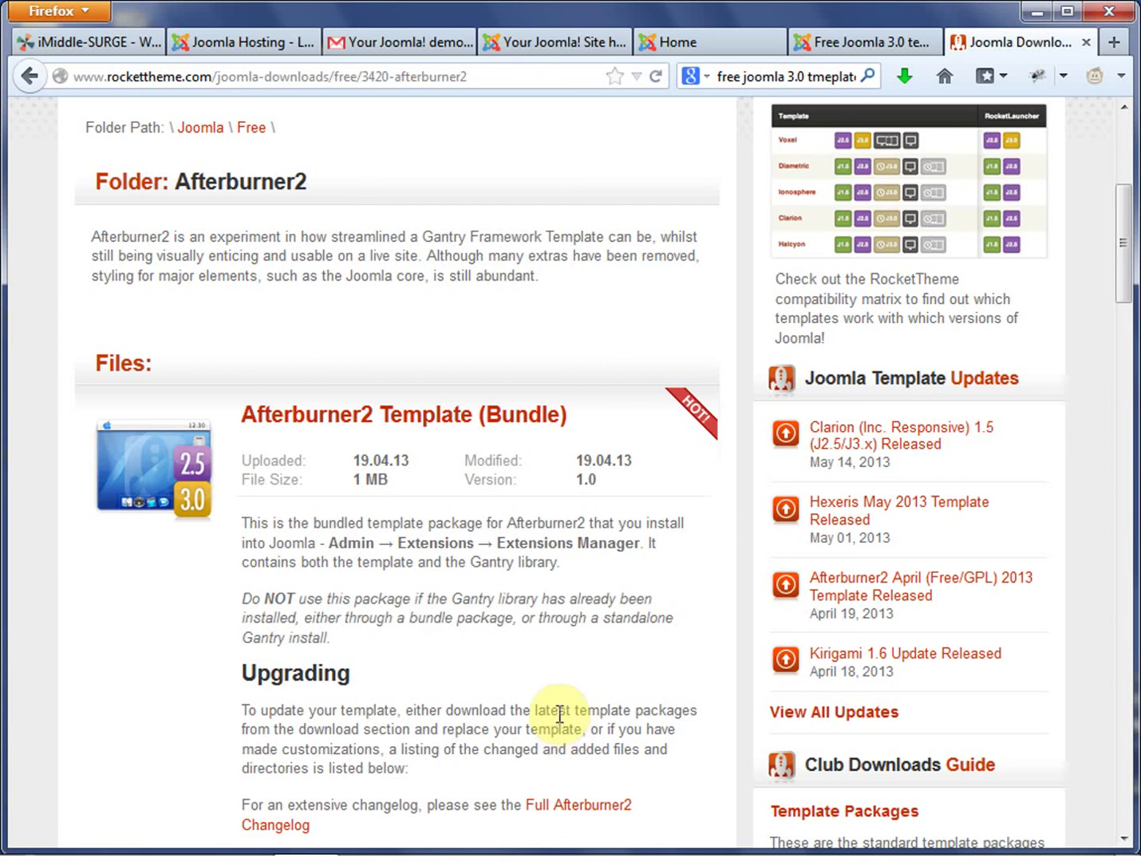
{"action": "scroll", "coordinate": [519, 703], "scroll_direction": "down", "scroll_amount": 3}
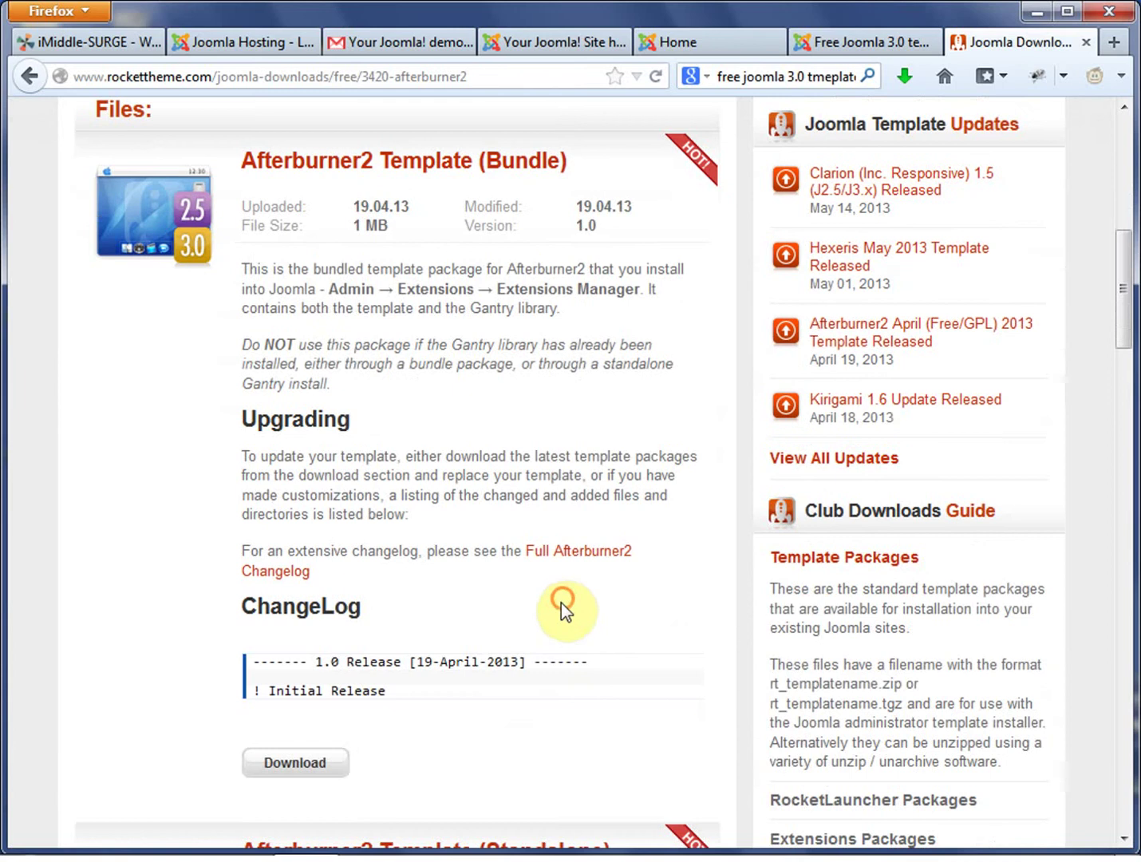
{"action": "scroll", "coordinate": [478, 443], "scroll_direction": "up", "scroll_amount": 3}
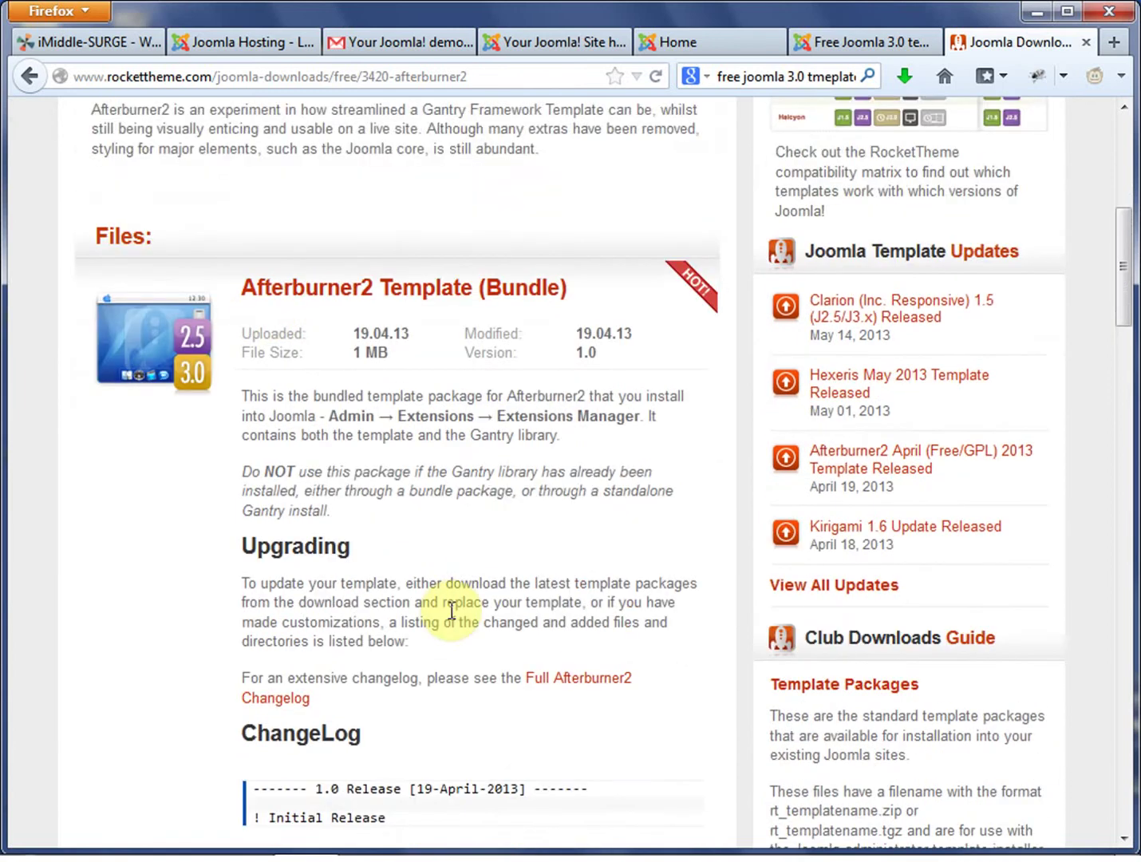
{"action": "scroll", "coordinate": [452, 610], "scroll_direction": "down", "scroll_amount": 3}
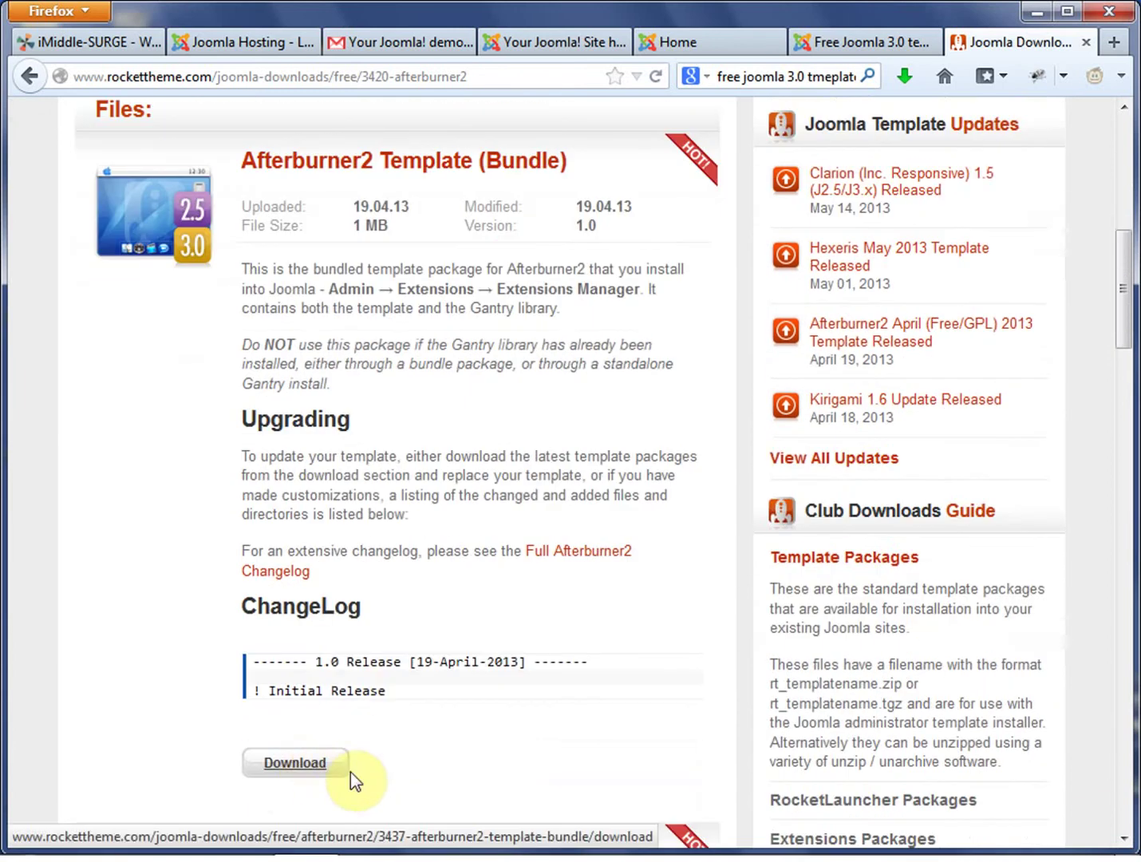
{"action": "left_click", "coordinate": [285, 766]}
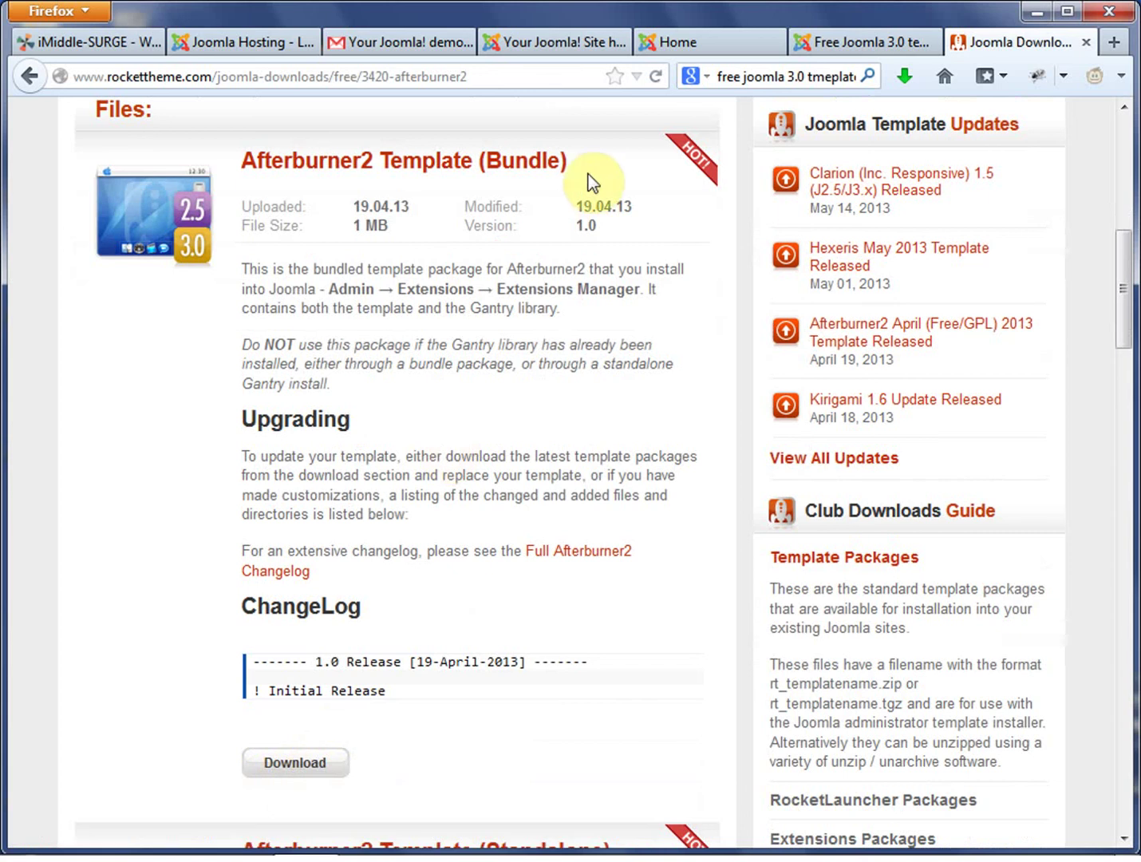
Compare the Afterburner2 Template (Bundle) and (Standalone) package titles.
{"action": "left_click_drag", "start_coordinate": [583, 163], "coordinate": [237, 171]}
{"action": "left_click", "coordinate": [609, 171]}
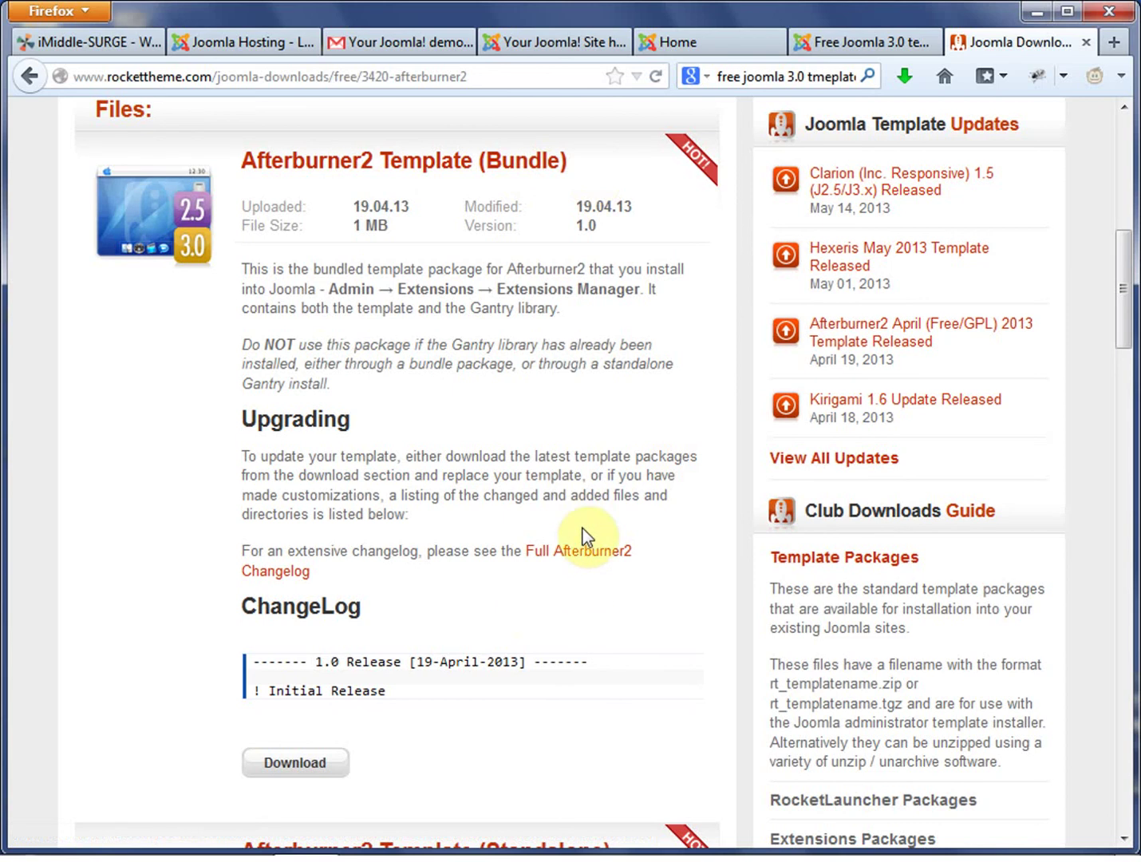
{"action": "scroll", "coordinate": [530, 617], "scroll_direction": "down", "scroll_amount": 6}
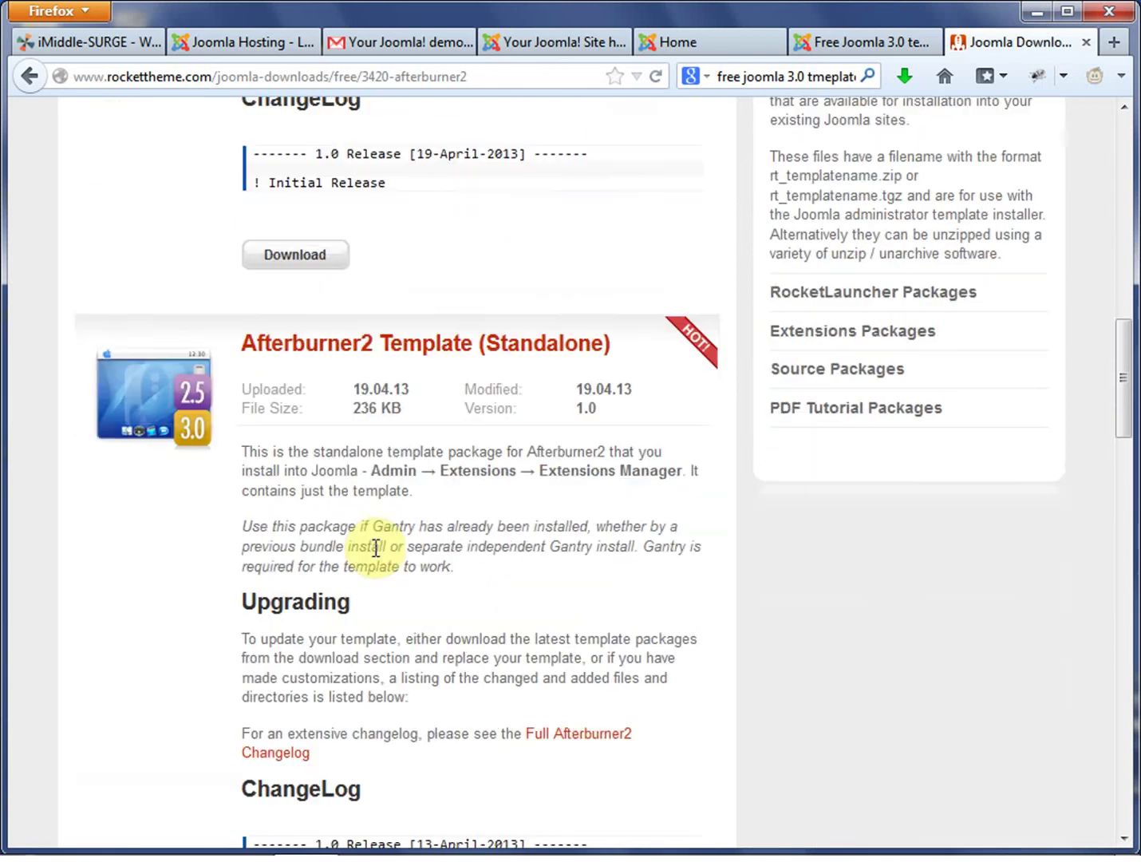
{"action": "left_click", "coordinate": [626, 352]}
{"action": "left_click_drag", "start_coordinate": [332, 365], "coordinate": [238, 349]}
{"action": "left_click", "coordinate": [509, 280]}
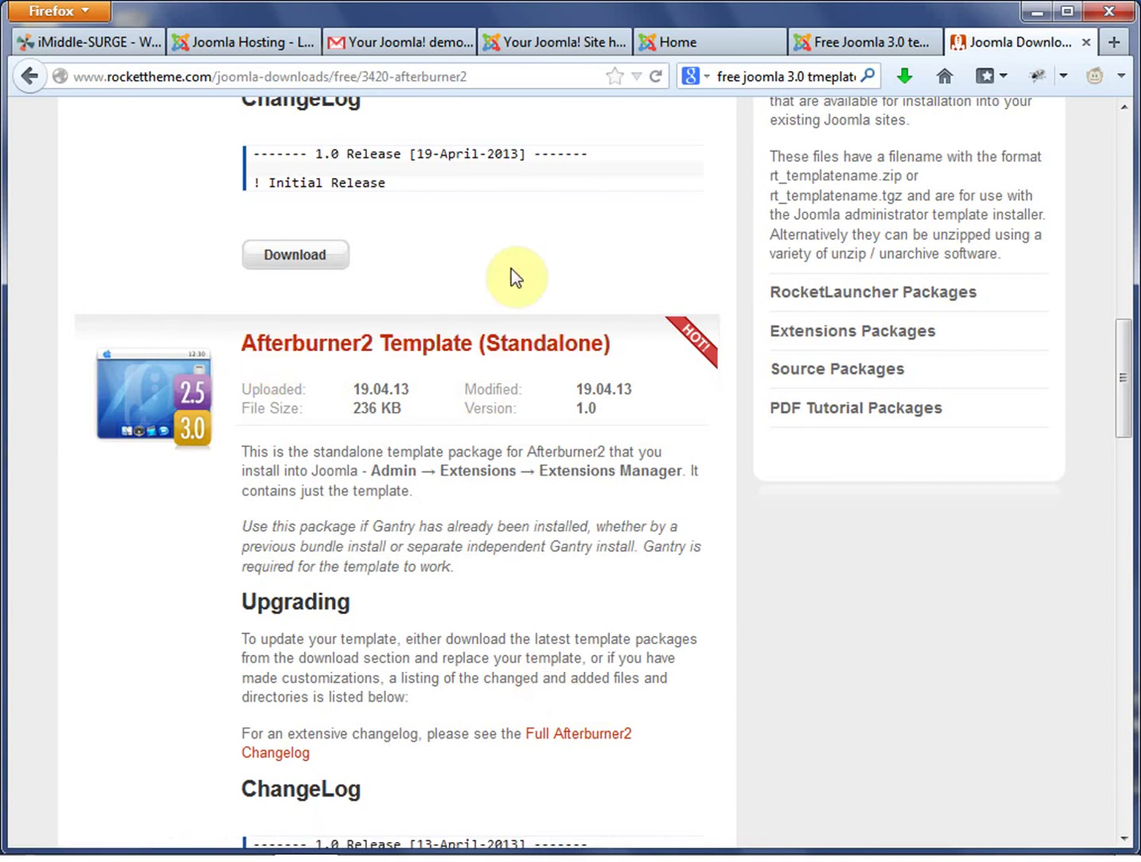
{"action": "scroll", "coordinate": [508, 286], "scroll_direction": "up", "scroll_amount": 5}
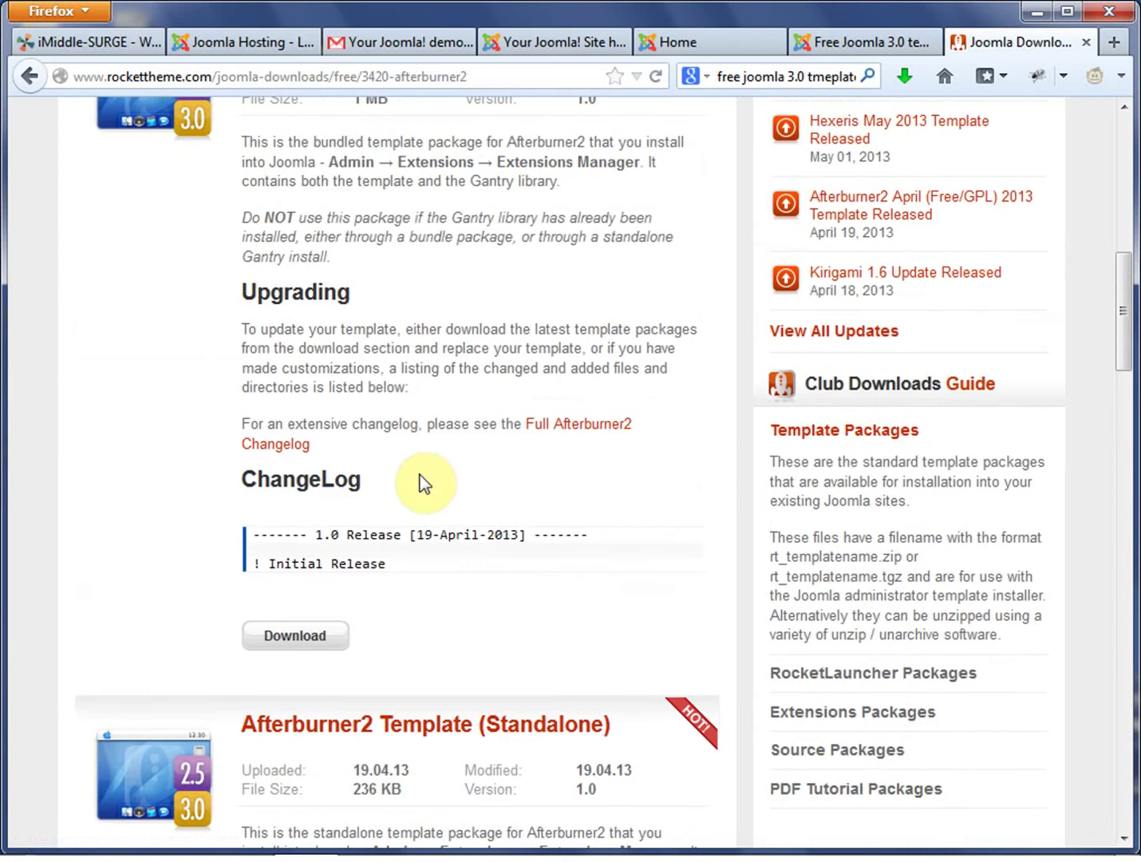
{"action": "scroll", "coordinate": [425, 478], "scroll_direction": "up", "scroll_amount": 2}
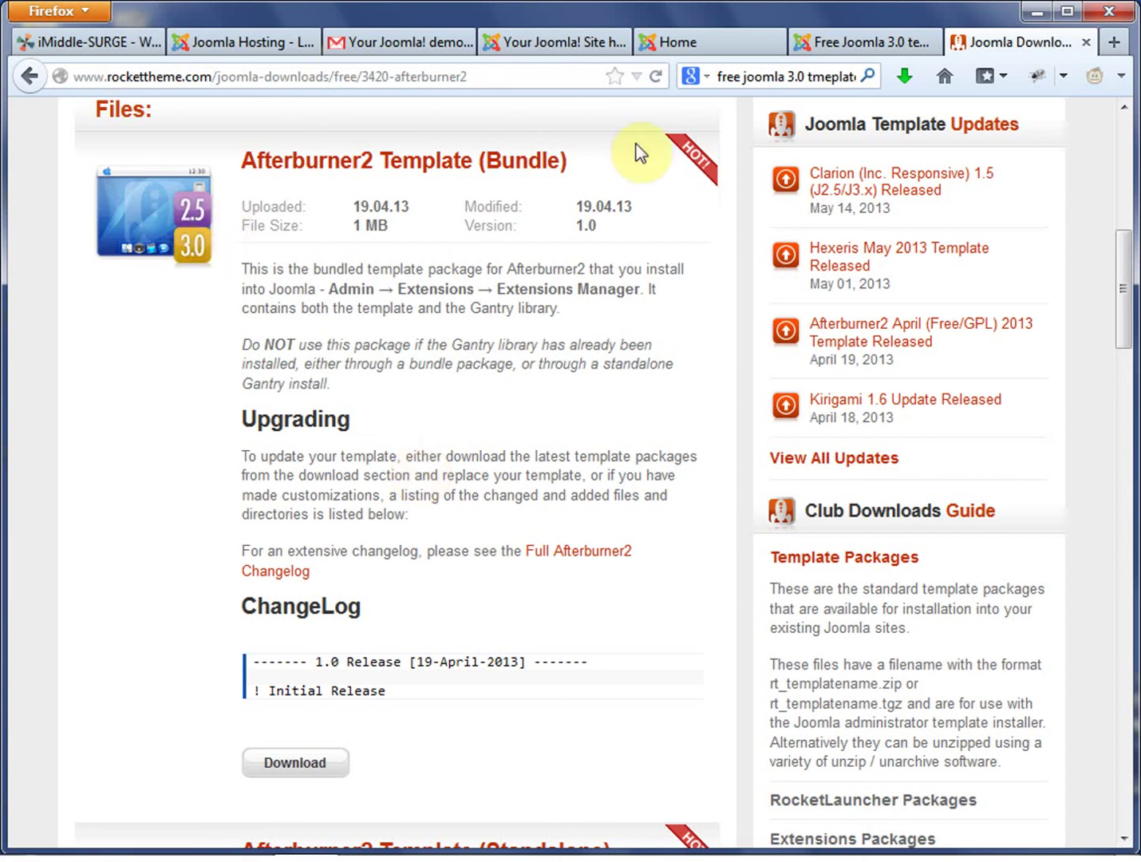
Cancel the repeat download of afterburner2-bundle.zip.
{"action": "left_click_drag", "start_coordinate": [647, 162], "coordinate": [220, 162]}
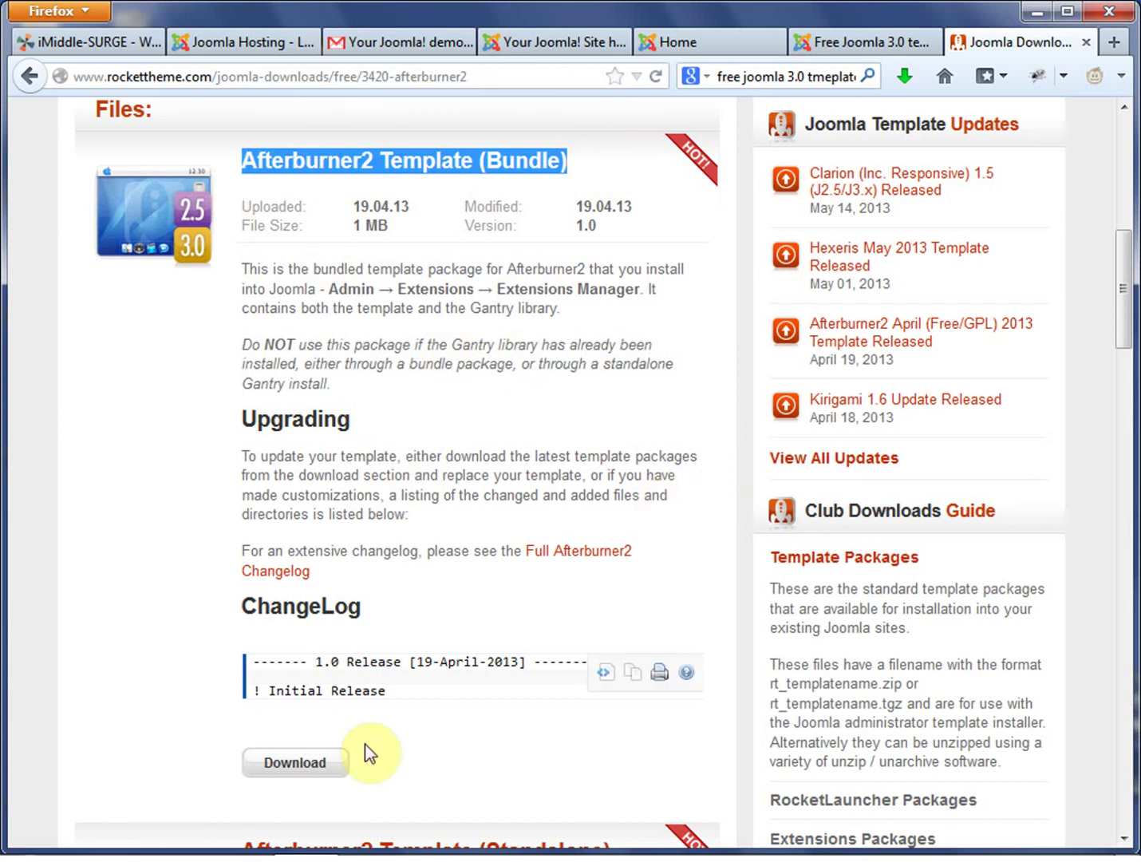
{"action": "left_click", "coordinate": [330, 767]}
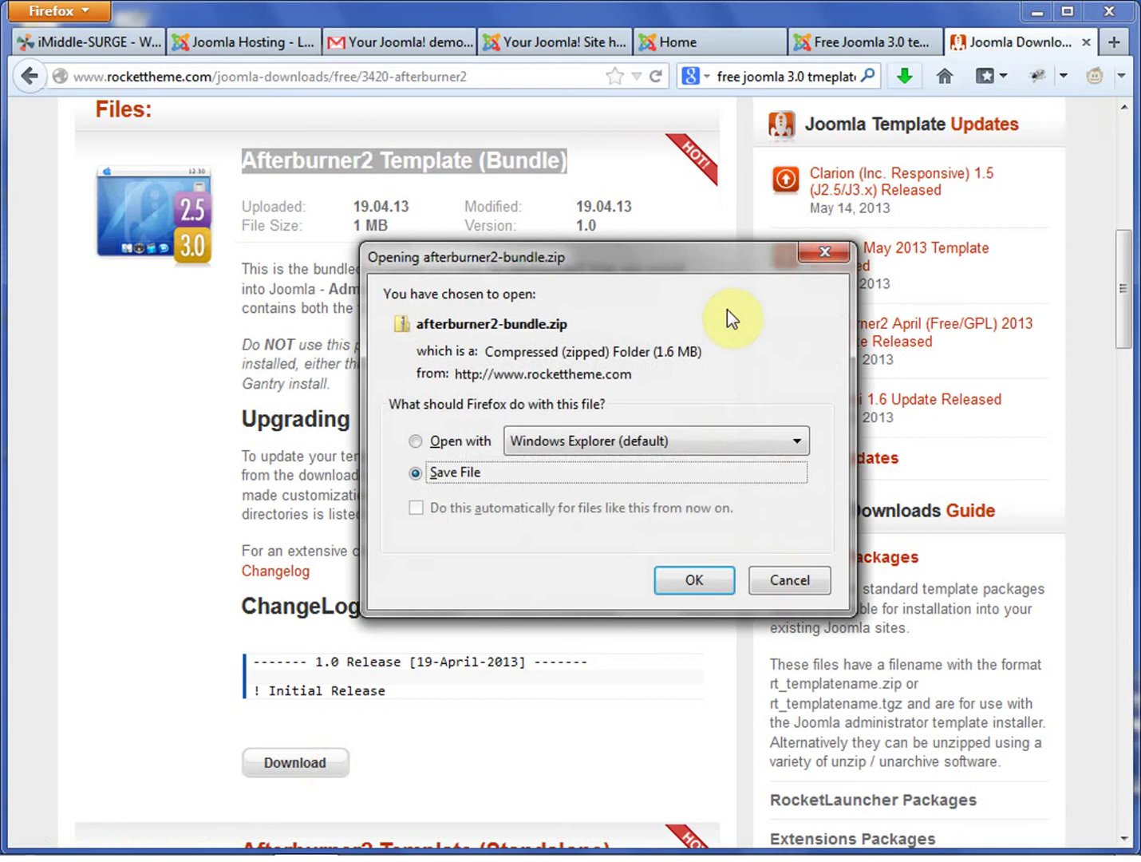
{"action": "left_click", "coordinate": [778, 572]}
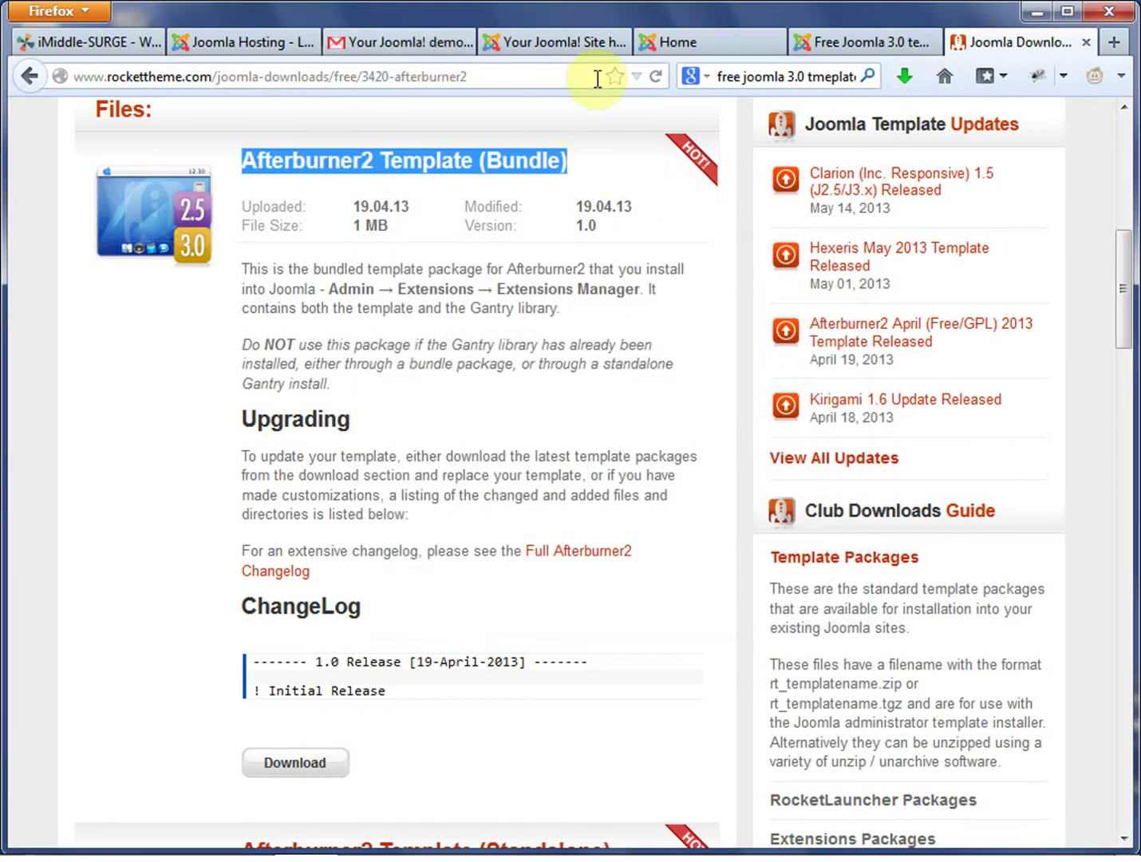
Open Extensions > Extension Manager in the Joomla administrator.
{"action": "left_click", "coordinate": [702, 49]}
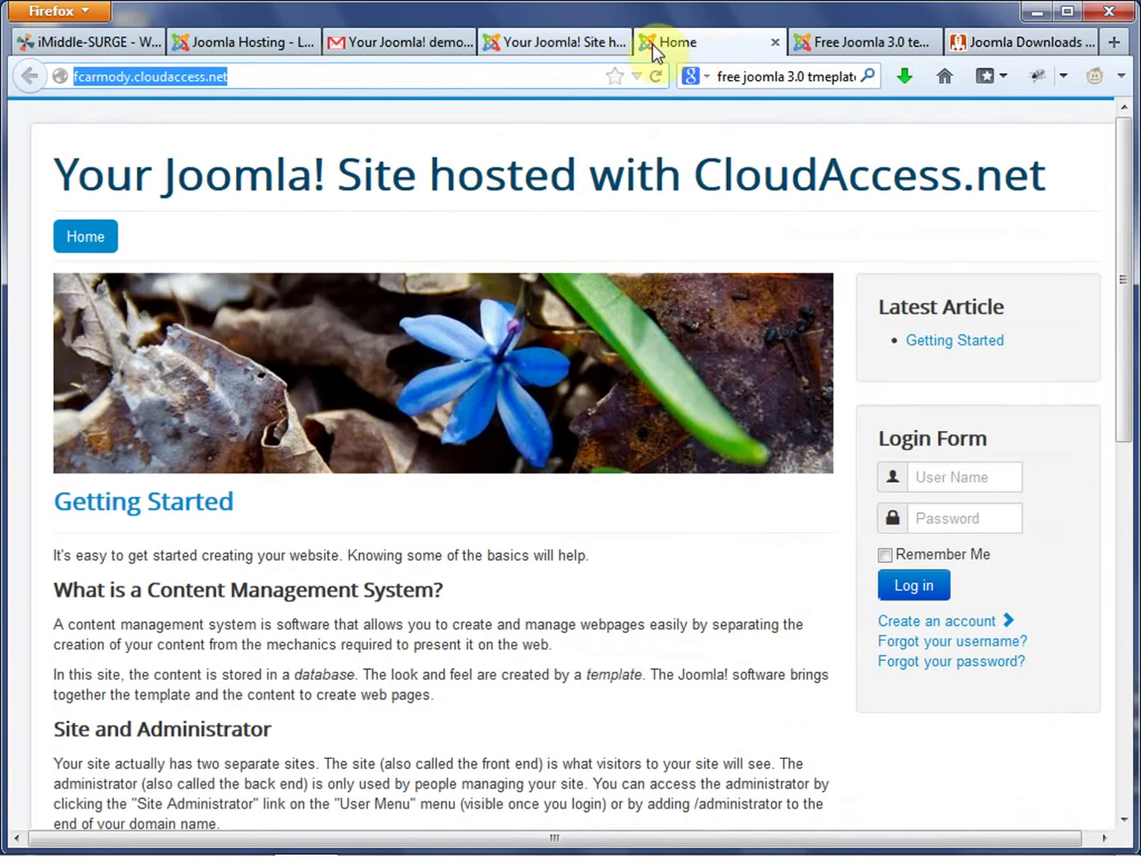
{"action": "left_click", "coordinate": [565, 49]}
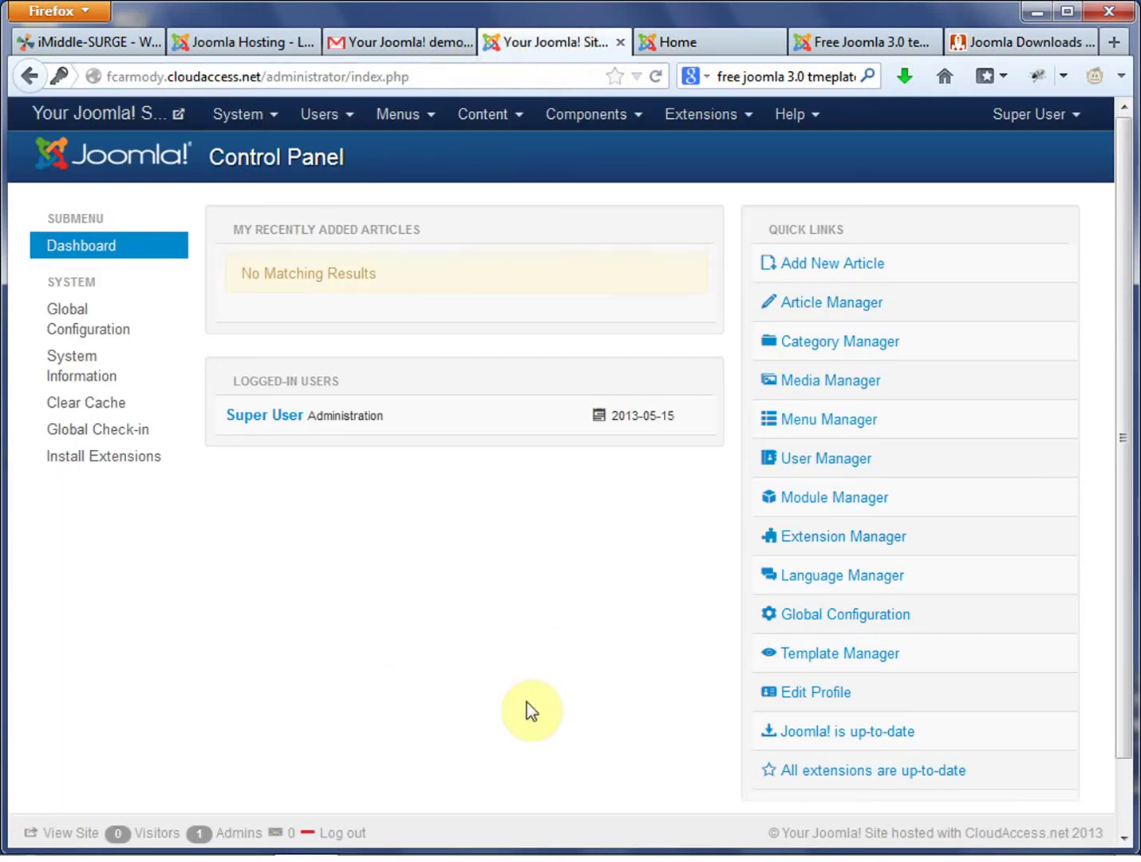
{"action": "left_click", "coordinate": [725, 119]}
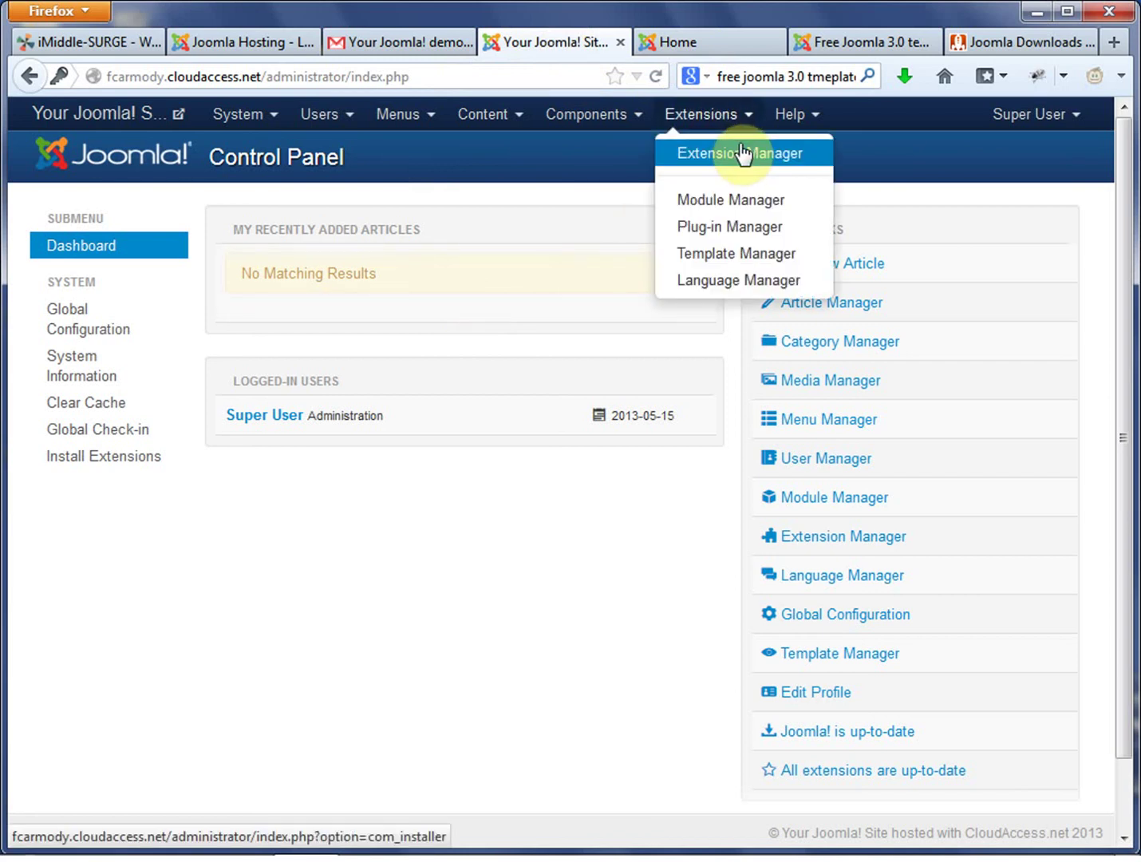
{"action": "left_click", "coordinate": [741, 152]}
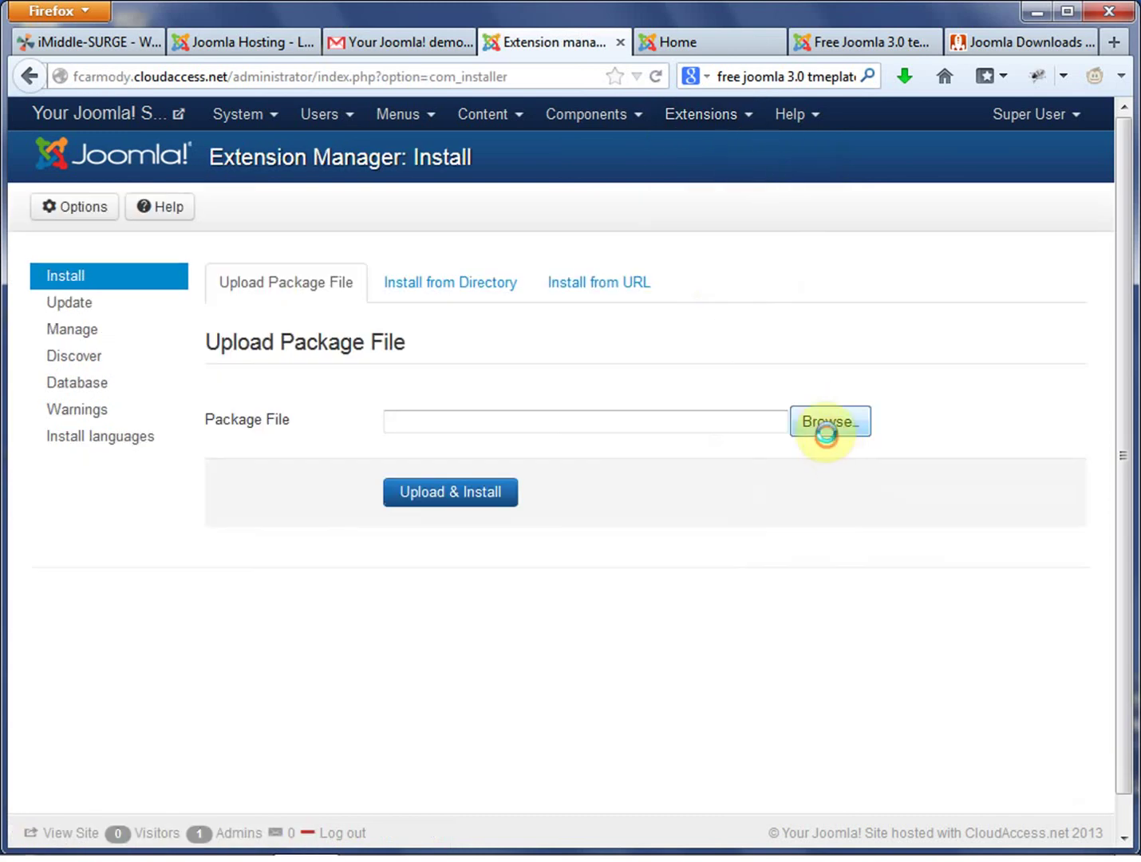
Upload and install Downloads\afterburner2-bundle.zip.
{"action": "left_click", "coordinate": [826, 430]}
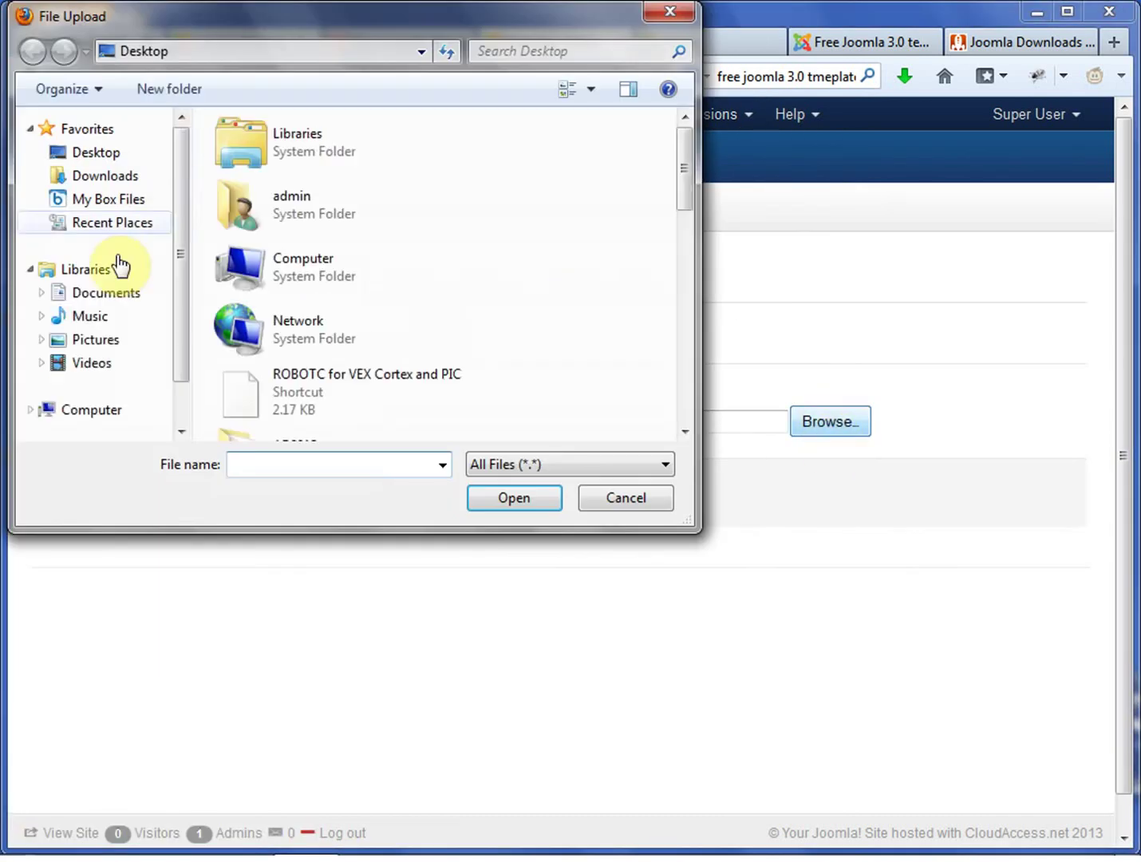
{"action": "left_click_drag", "start_coordinate": [179, 297], "coordinate": [179, 208]}
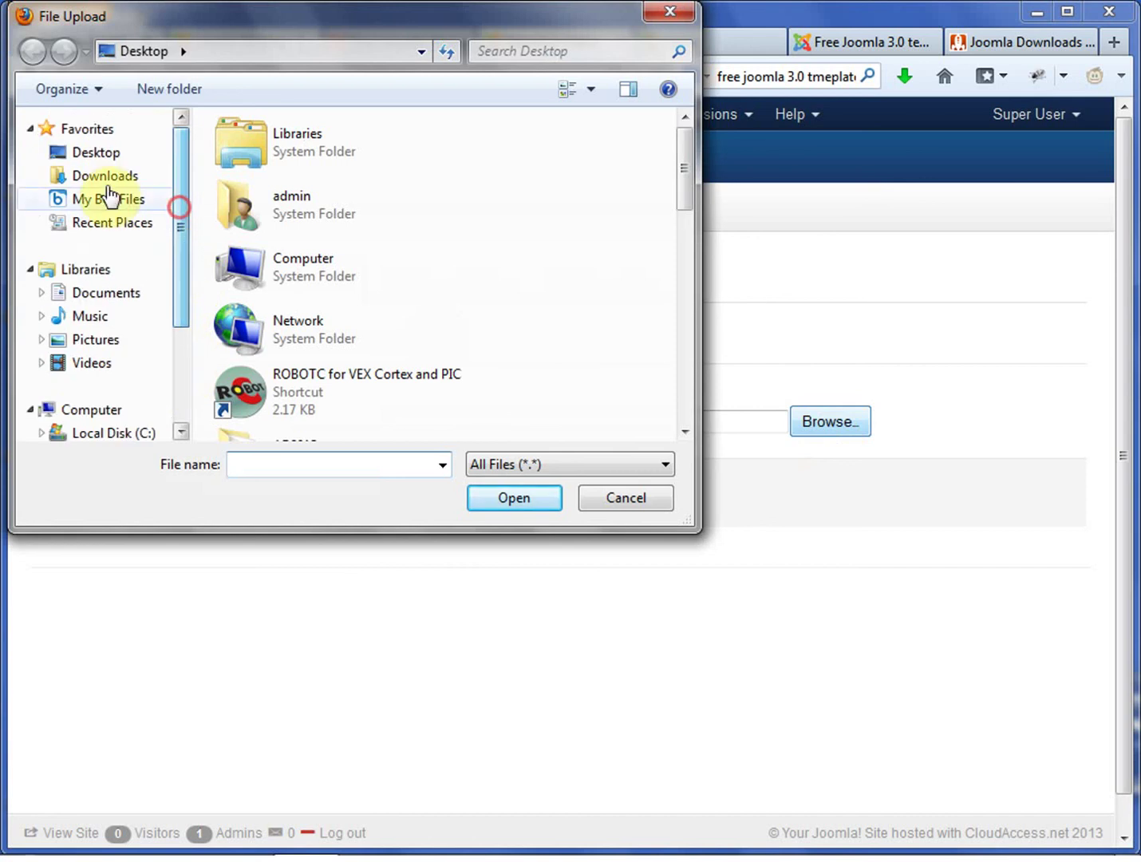
{"action": "left_click", "coordinate": [76, 175]}
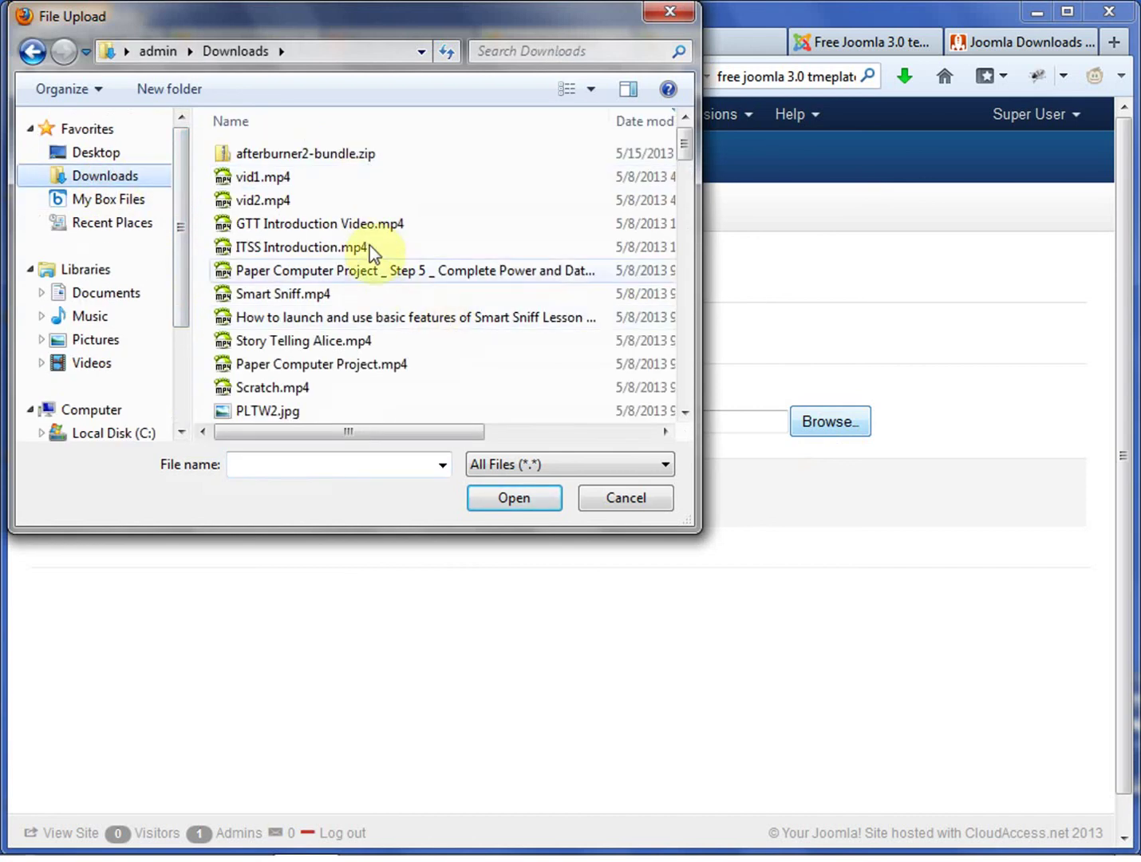
{"action": "left_click", "coordinate": [351, 156]}
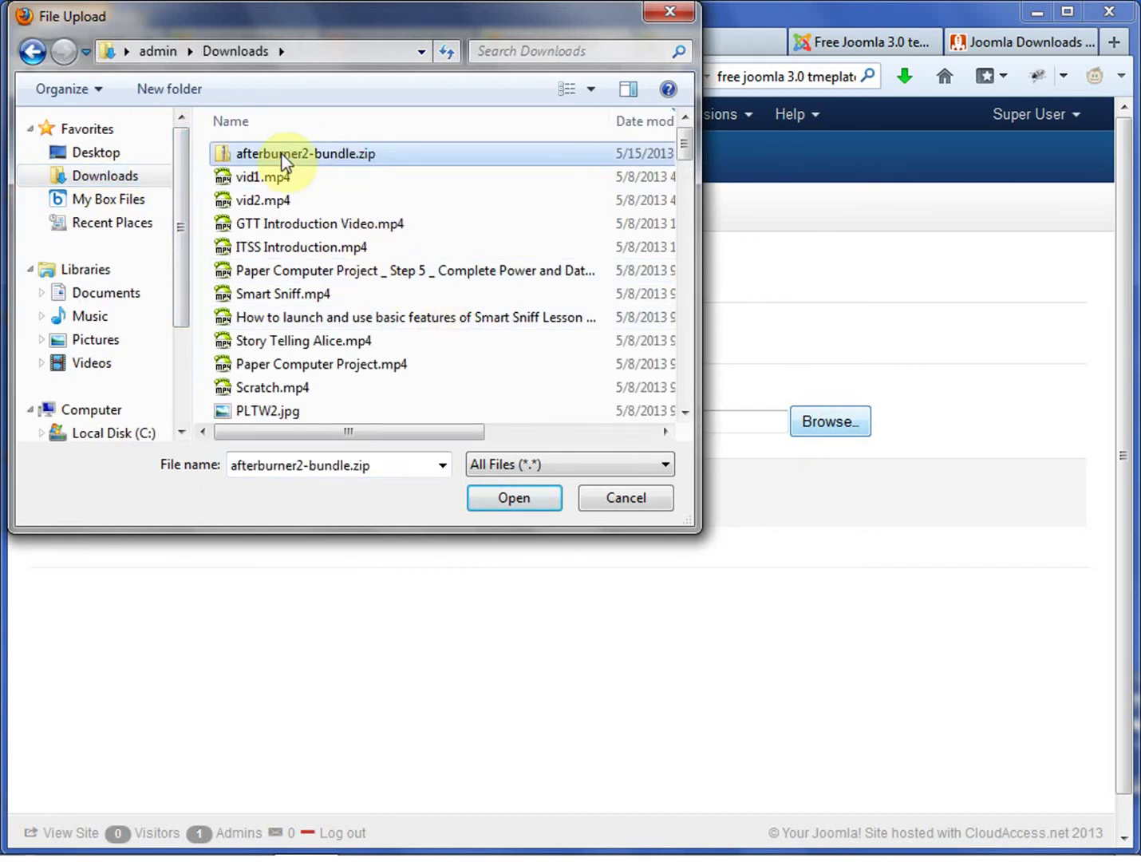
{"action": "left_click", "coordinate": [525, 496]}
{"action": "left_click", "coordinate": [479, 503]}
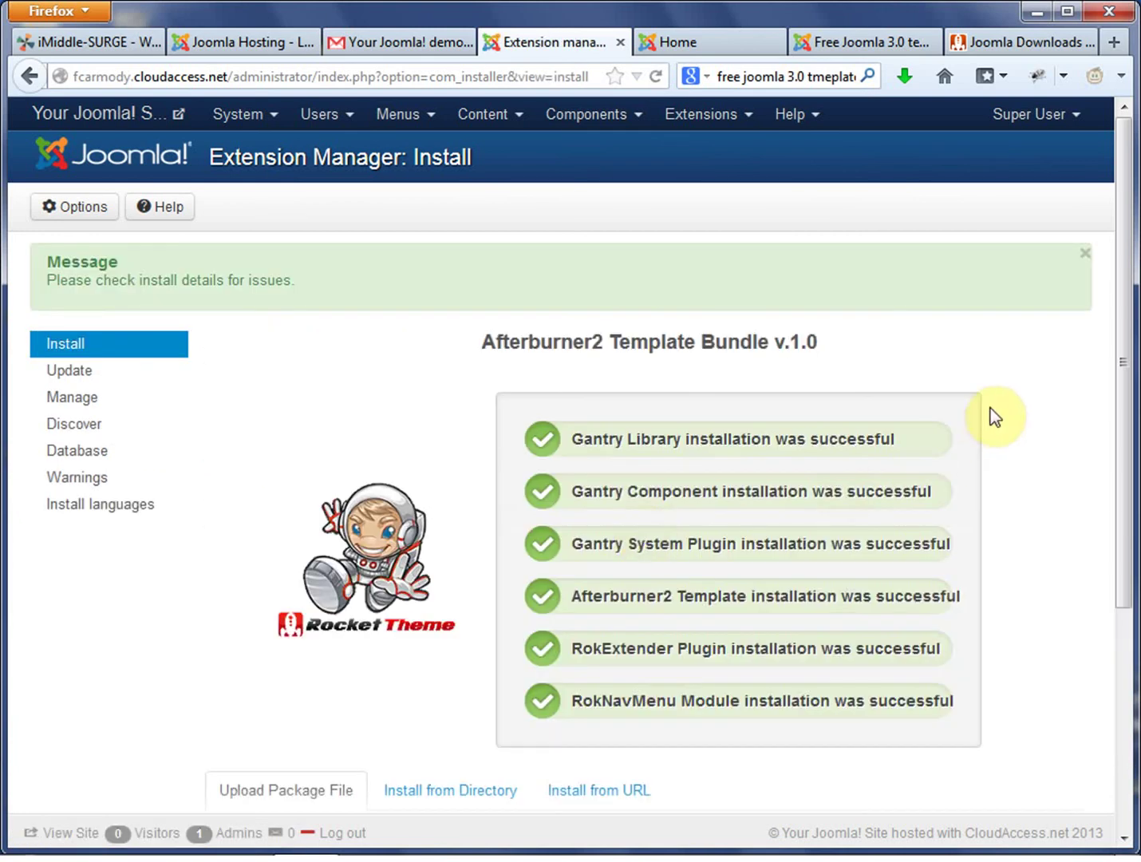
Review the bundle install results and highlight the successful Gantry System Plugin line.
{"action": "left_click", "coordinate": [1125, 331]}
{"action": "left_click_drag", "start_coordinate": [1131, 337], "coordinate": [1083, 354]}
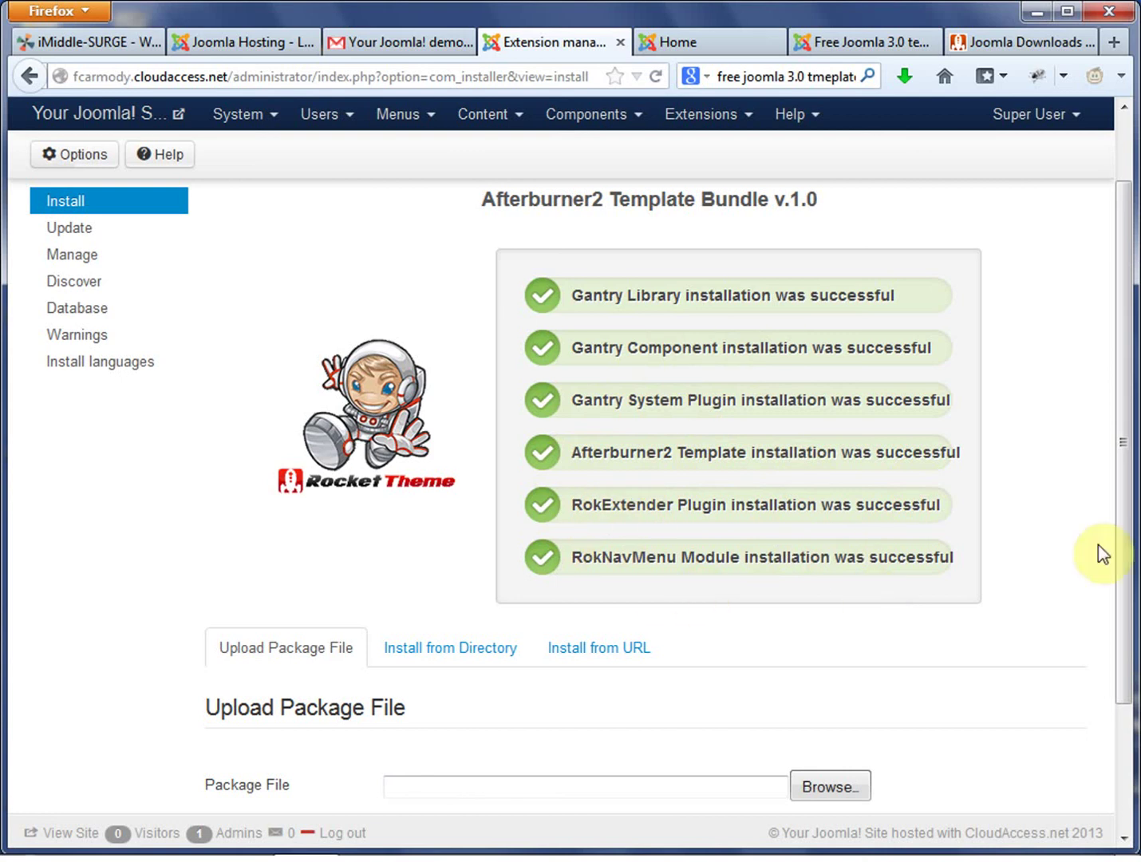
{"action": "mouse_move", "coordinate": [1129, 509]}
{"action": "left_mouse_down"}
{"action": "mouse_move", "coordinate": [1131, 685]}
{"action": "mouse_move", "coordinate": [1133, 495]}
{"action": "left_mouse_up"}
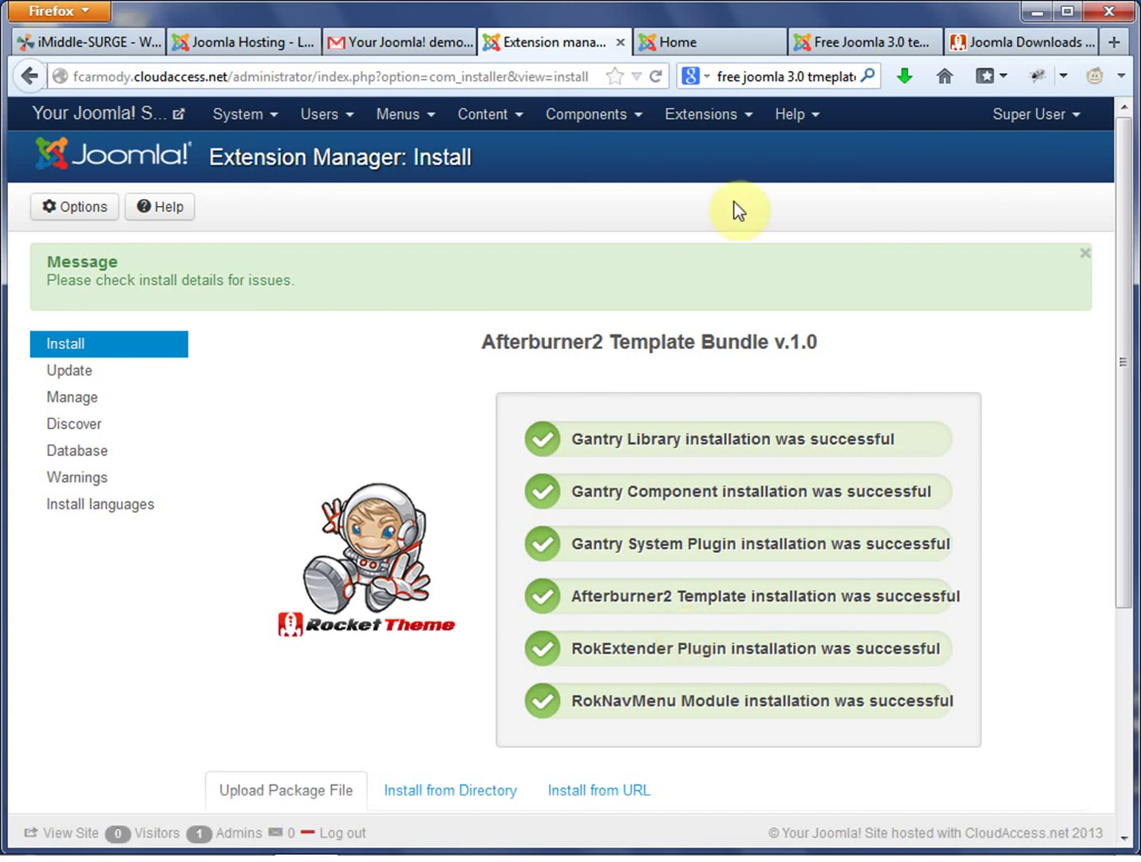
{"action": "left_click", "coordinate": [748, 120]}
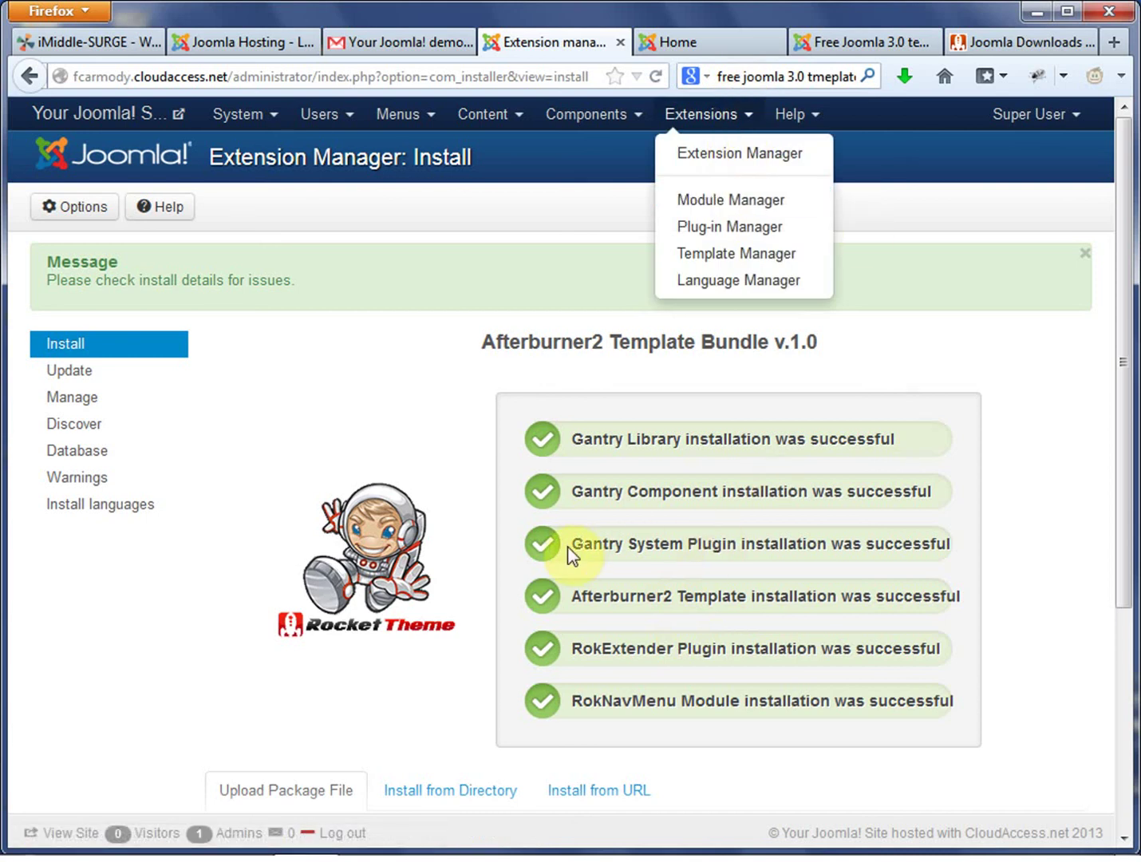
{"action": "left_click_drag", "start_coordinate": [571, 545], "coordinate": [730, 545]}
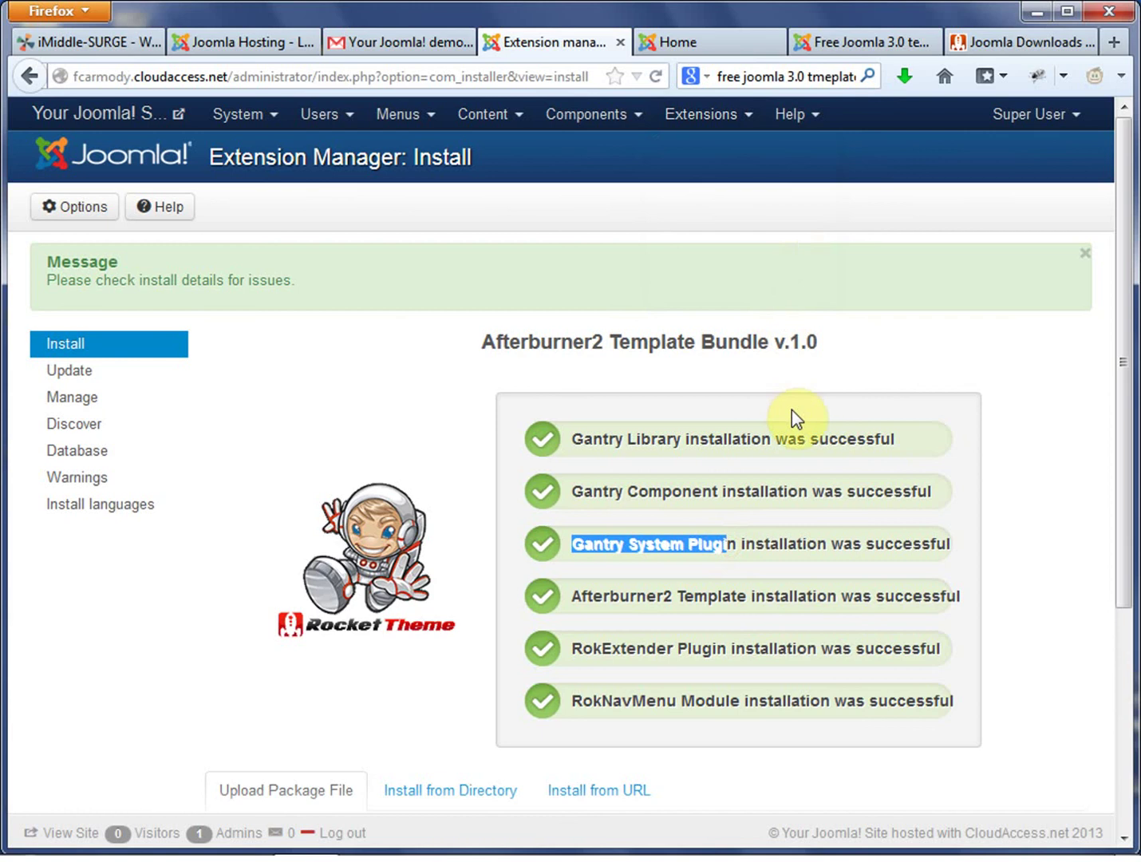
Bring up the Extensions menu's list of extension managers.
{"action": "left_click", "coordinate": [735, 116]}
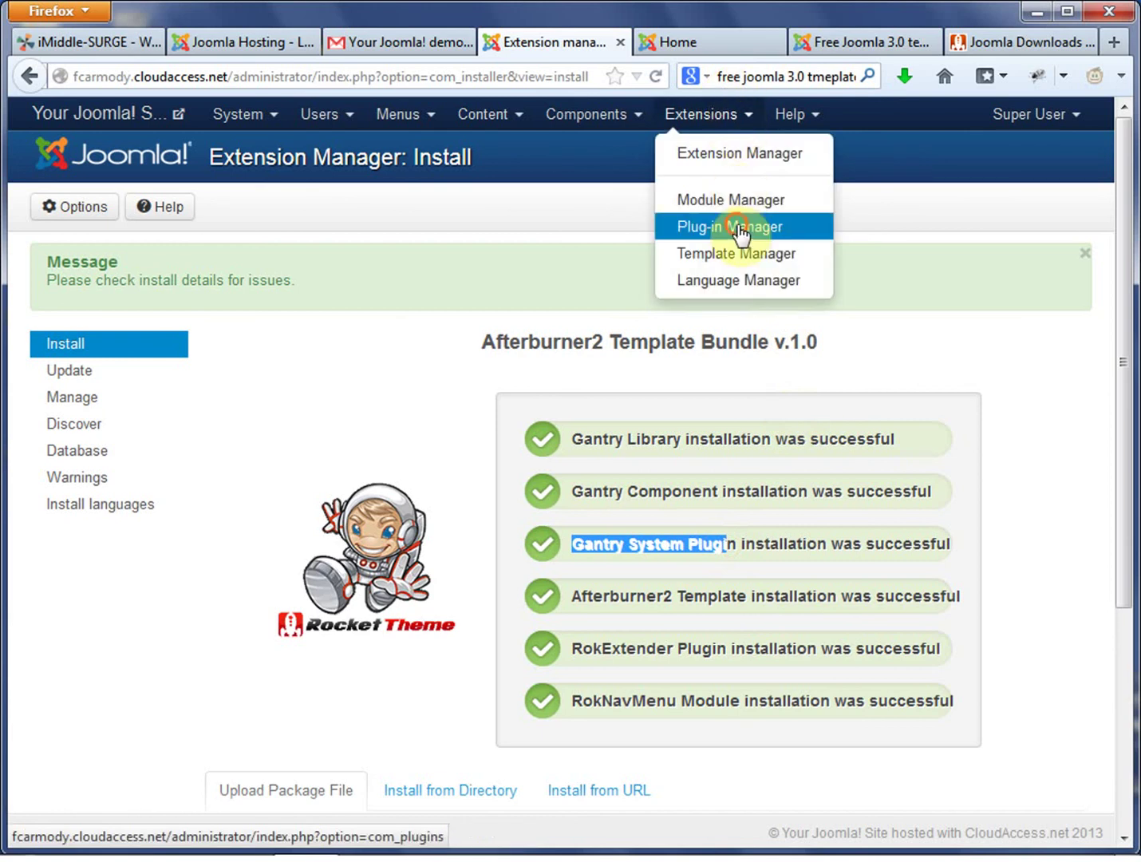
{"action": "left_click_drag", "start_coordinate": [741, 233], "coordinate": [984, 288]}
{"action": "left_click", "coordinate": [984, 288]}
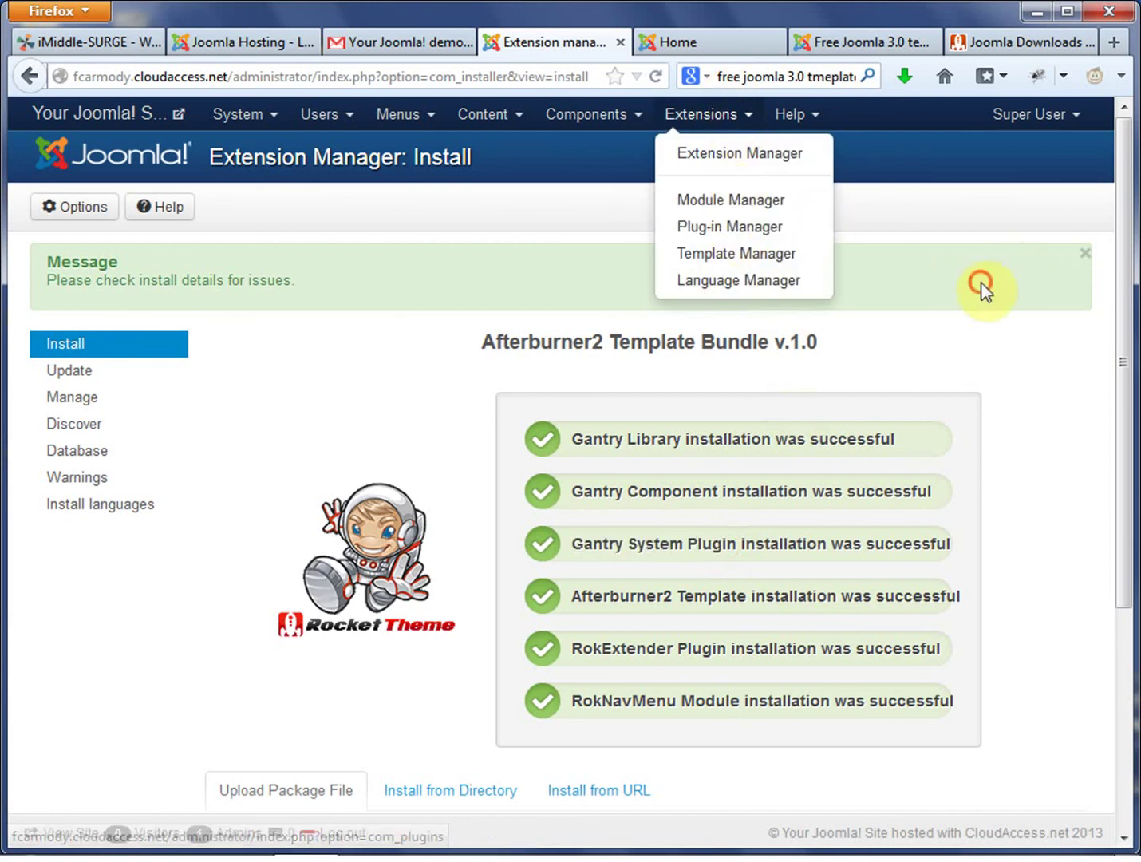
{"action": "left_click", "coordinate": [719, 119]}
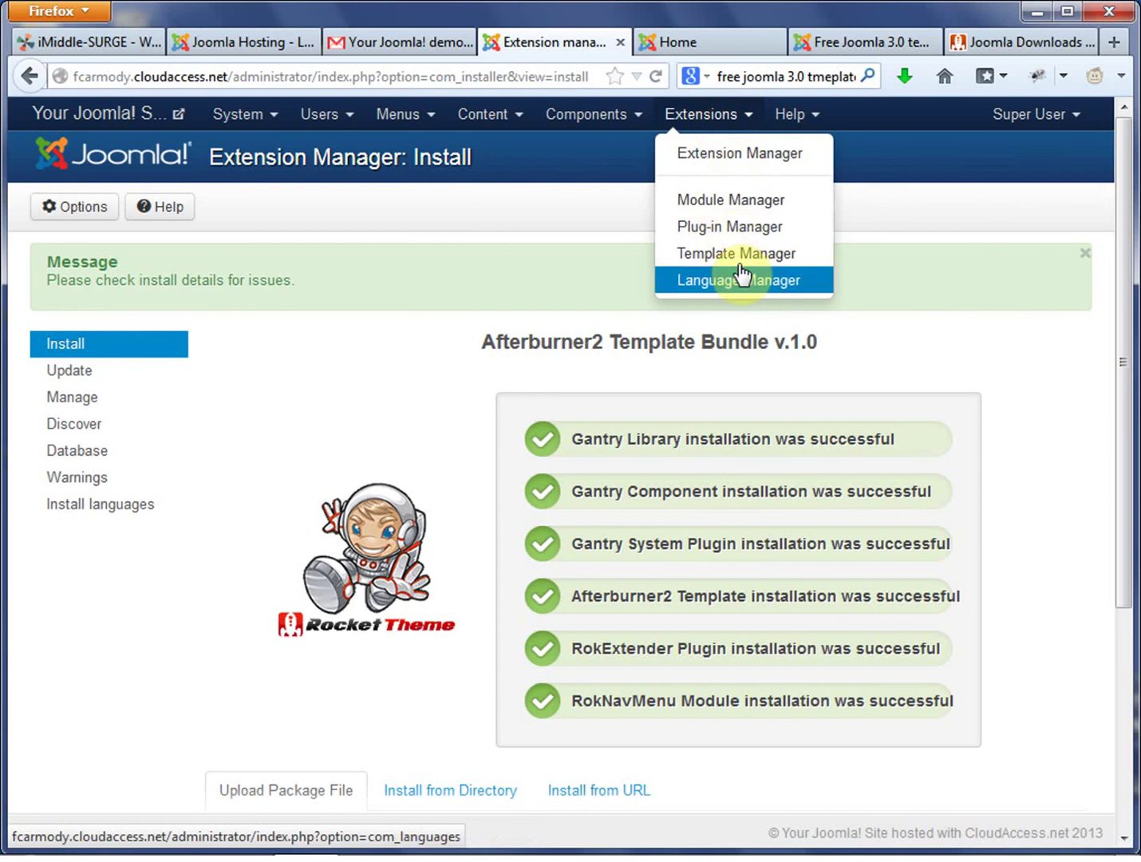
Open the Plug-in Manager and set the list limit to All.
{"action": "left_click", "coordinate": [739, 227]}
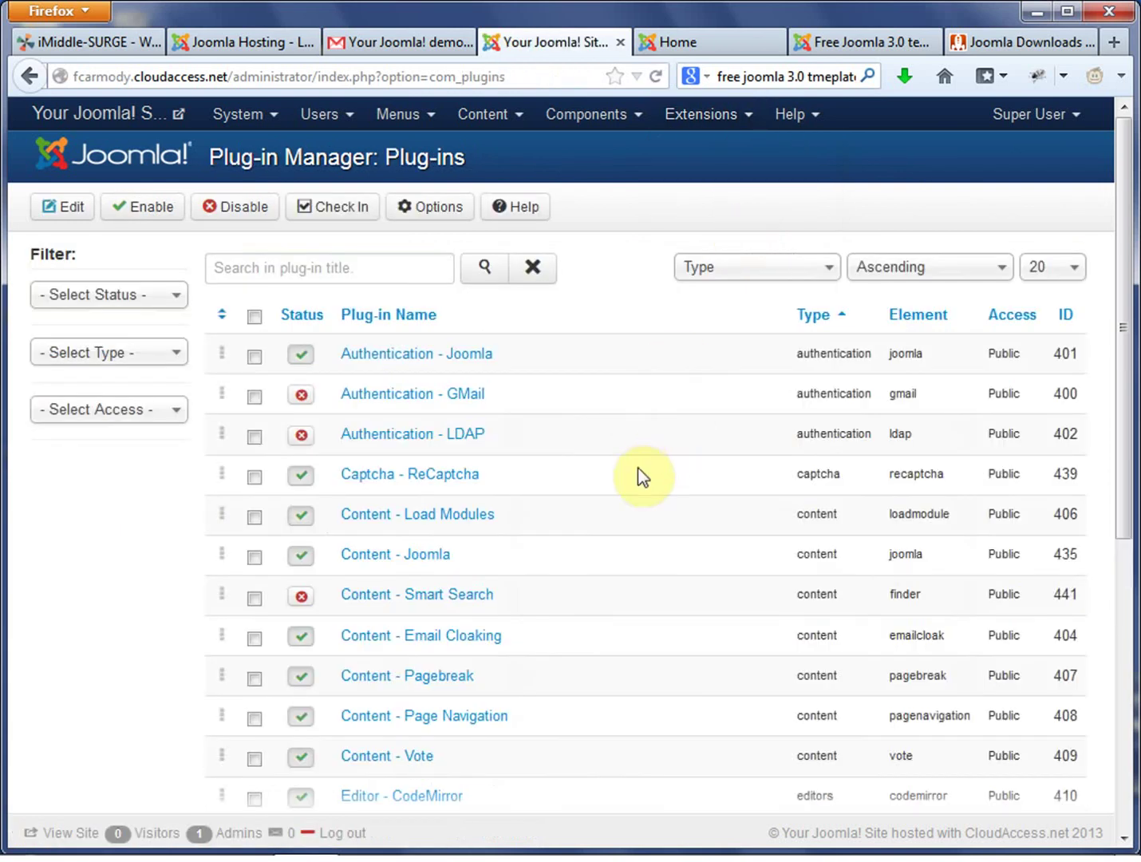
{"action": "scroll", "coordinate": [643, 494], "scroll_direction": "down", "scroll_amount": 4}
{"action": "scroll", "coordinate": [646, 496], "scroll_direction": "down", "scroll_amount": 5}
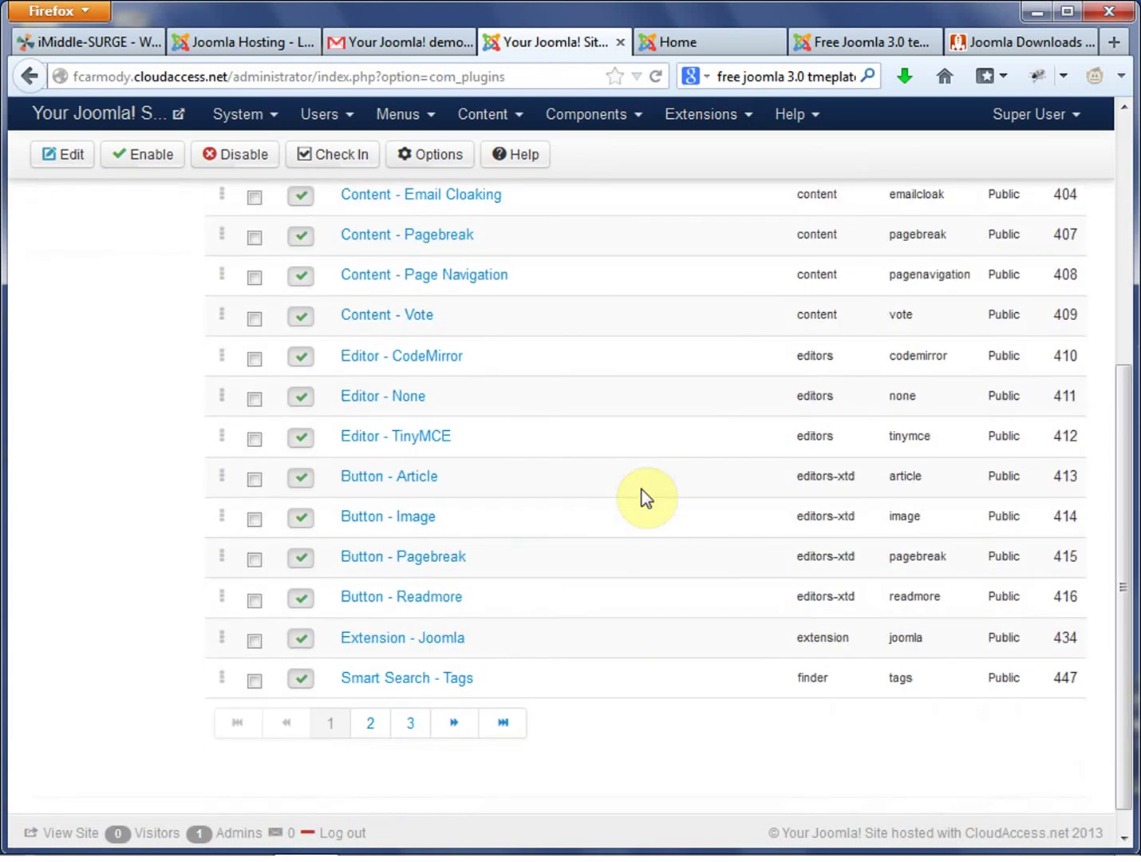
{"action": "scroll", "coordinate": [646, 496], "scroll_direction": "up", "scroll_amount": 9}
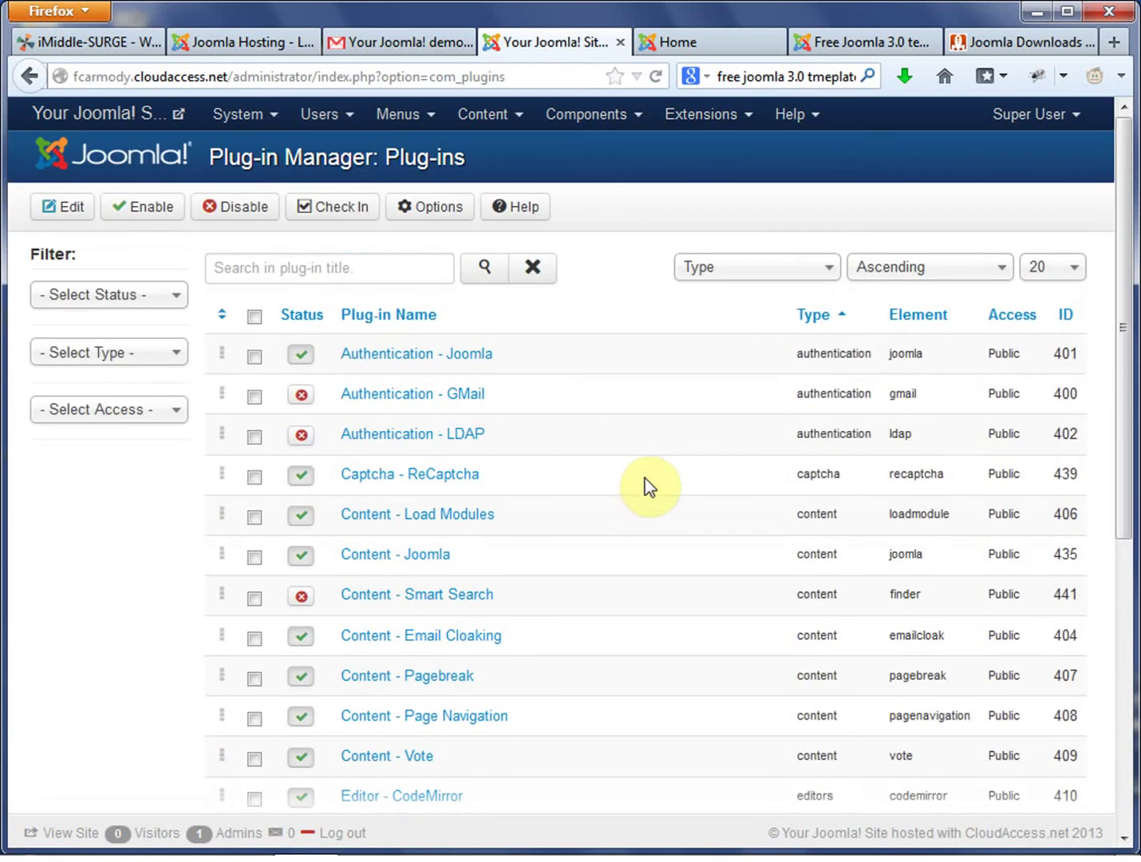
{"action": "left_click", "coordinate": [1077, 267]}
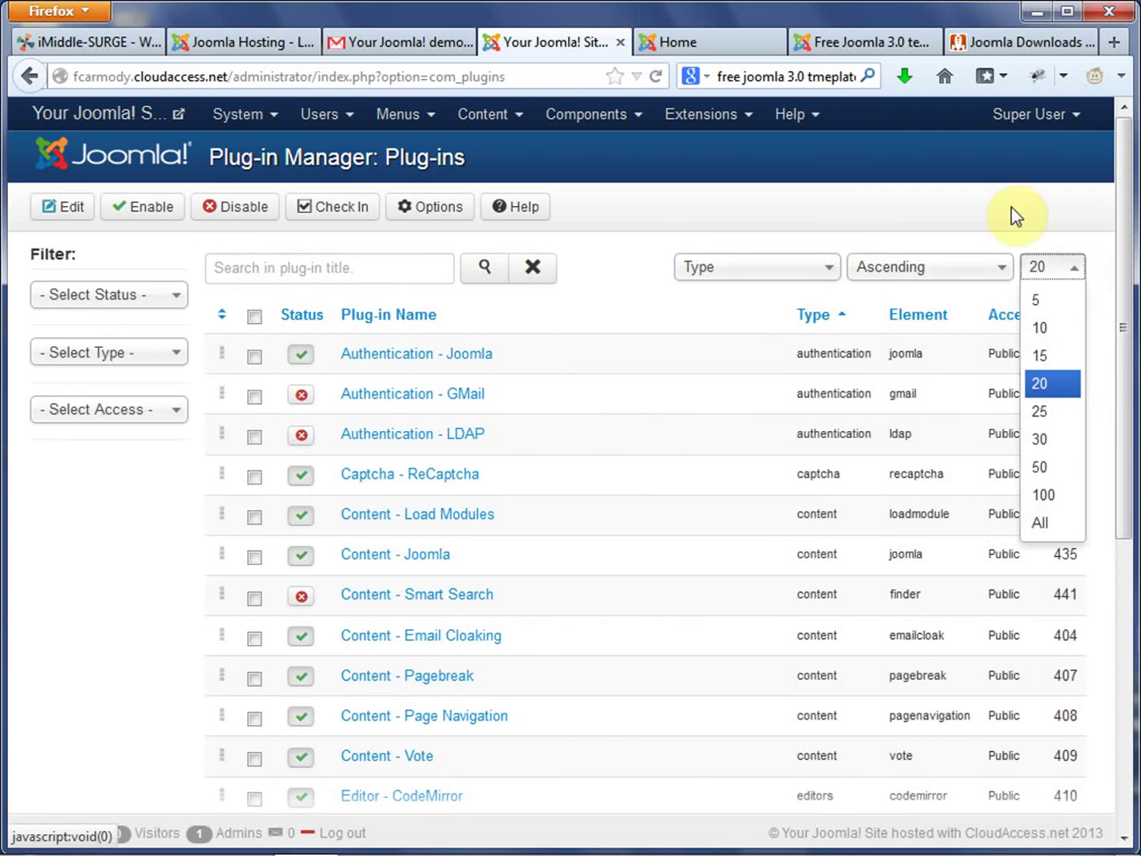
{"action": "left_click", "coordinate": [1054, 525]}
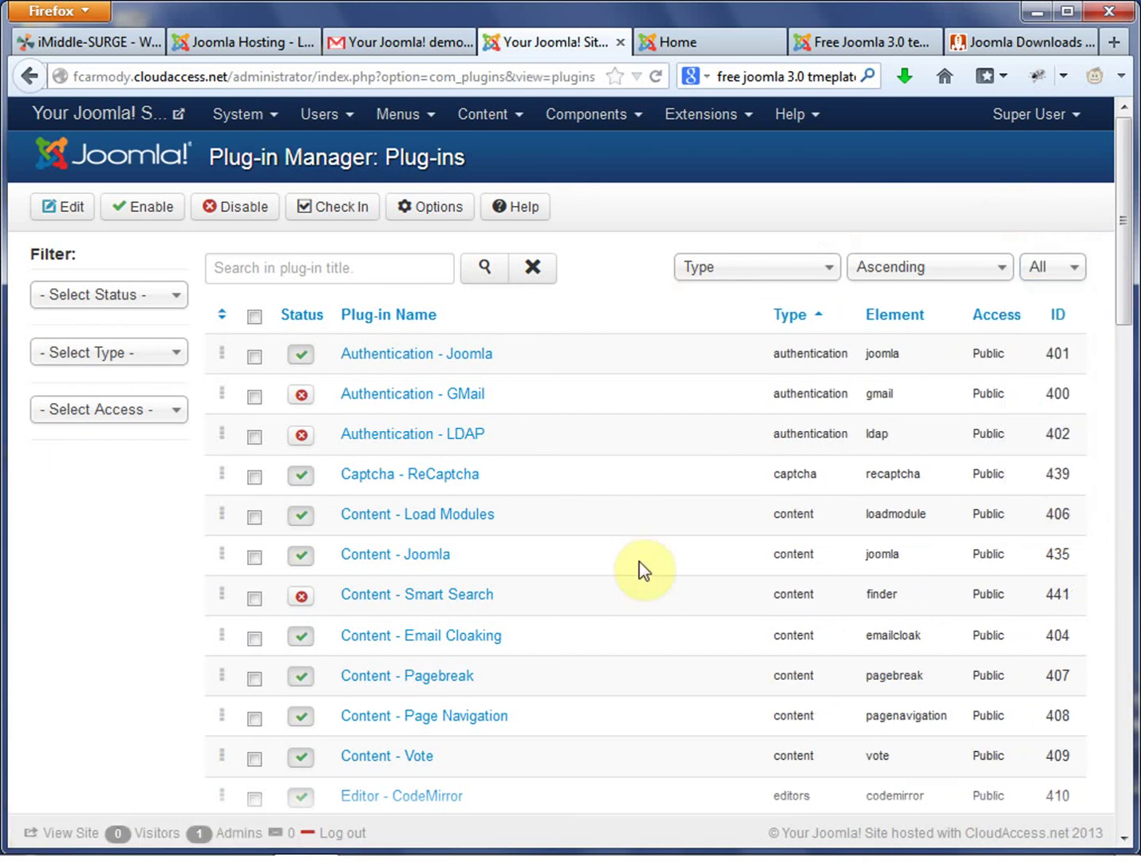
Search the page for 'gant' and mark the System - Gantry and System - RokExtender plug-ins.
{"action": "scroll", "coordinate": [642, 563], "scroll_direction": "down", "scroll_amount": 6}
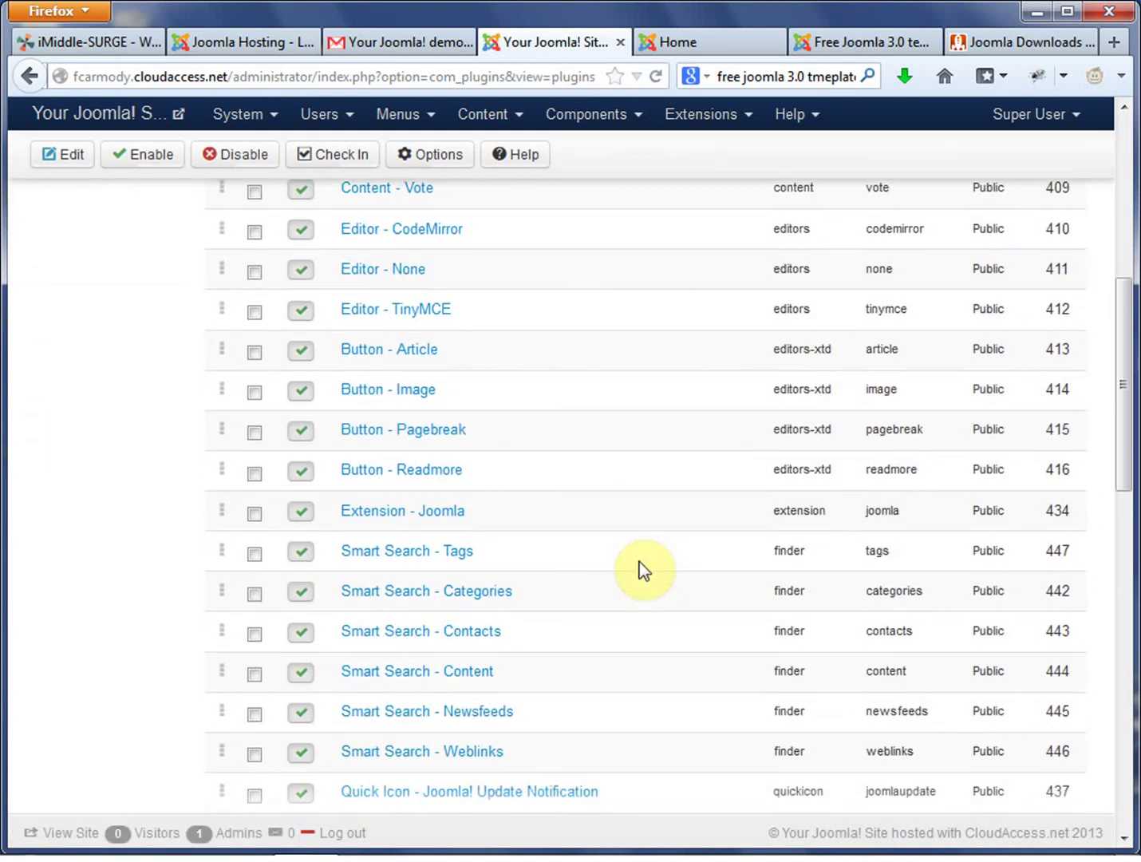
{"action": "key", "text": "ctrl+f"}
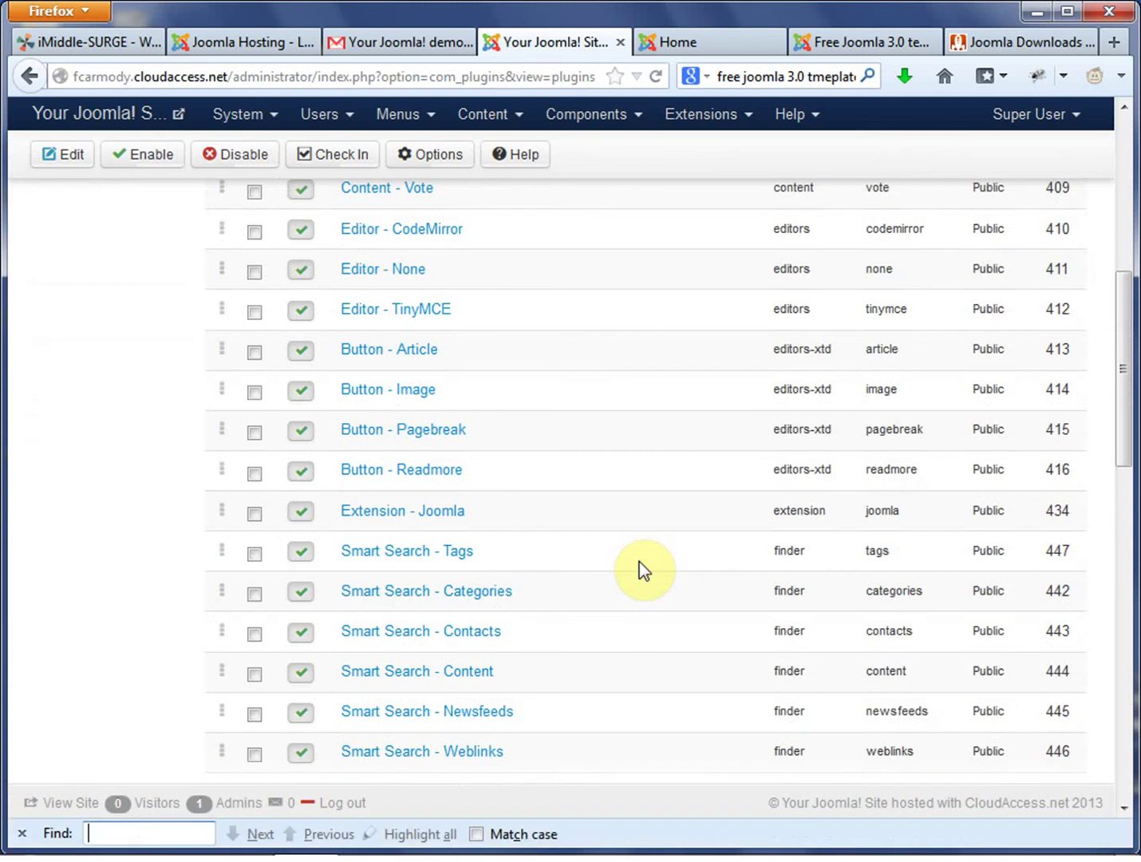
{"action": "type", "text": "gantry"}
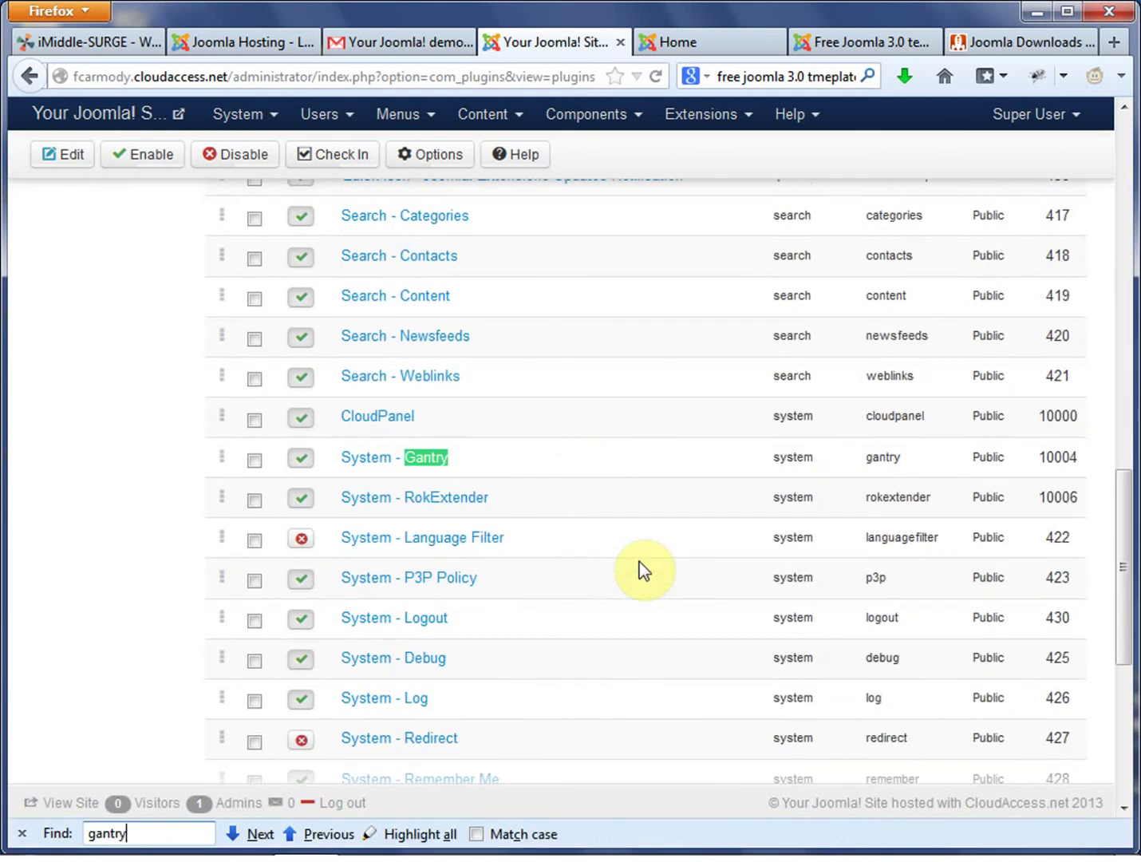
{"action": "left_click", "coordinate": [496, 461]}
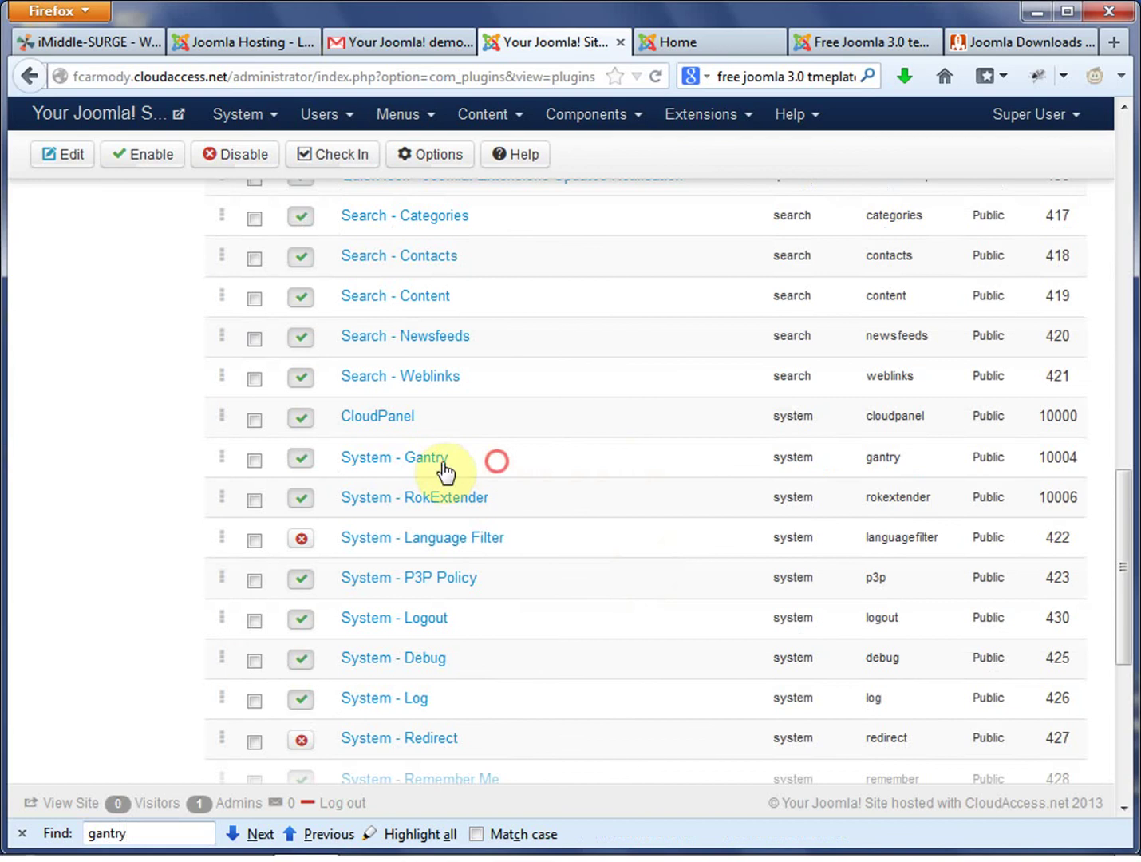
{"action": "left_click_drag", "start_coordinate": [446, 463], "coordinate": [338, 462]}
{"action": "left_click_drag", "start_coordinate": [527, 495], "coordinate": [343, 500]}
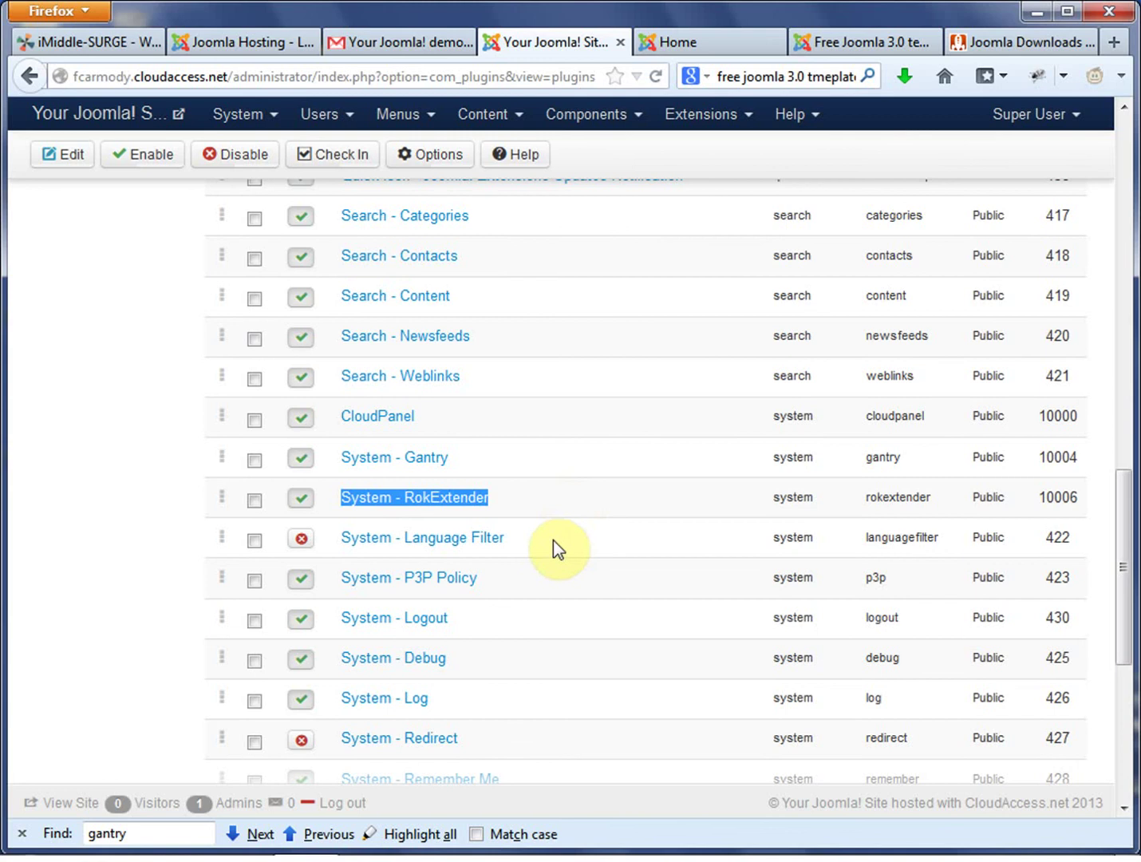
{"action": "scroll", "coordinate": [553, 539], "scroll_direction": "up", "scroll_amount": 15}
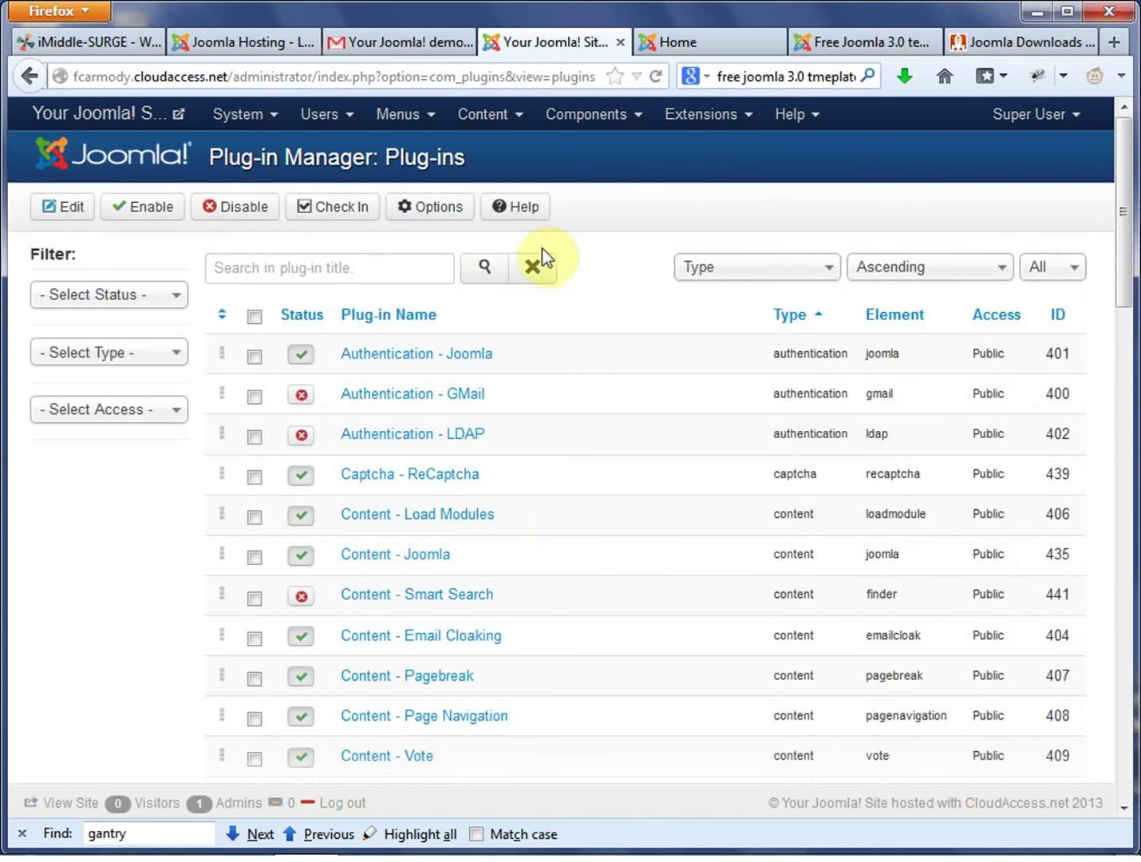
Open the Template Manager styles list and select the isis - Default style name.
{"action": "left_click", "coordinate": [738, 120]}
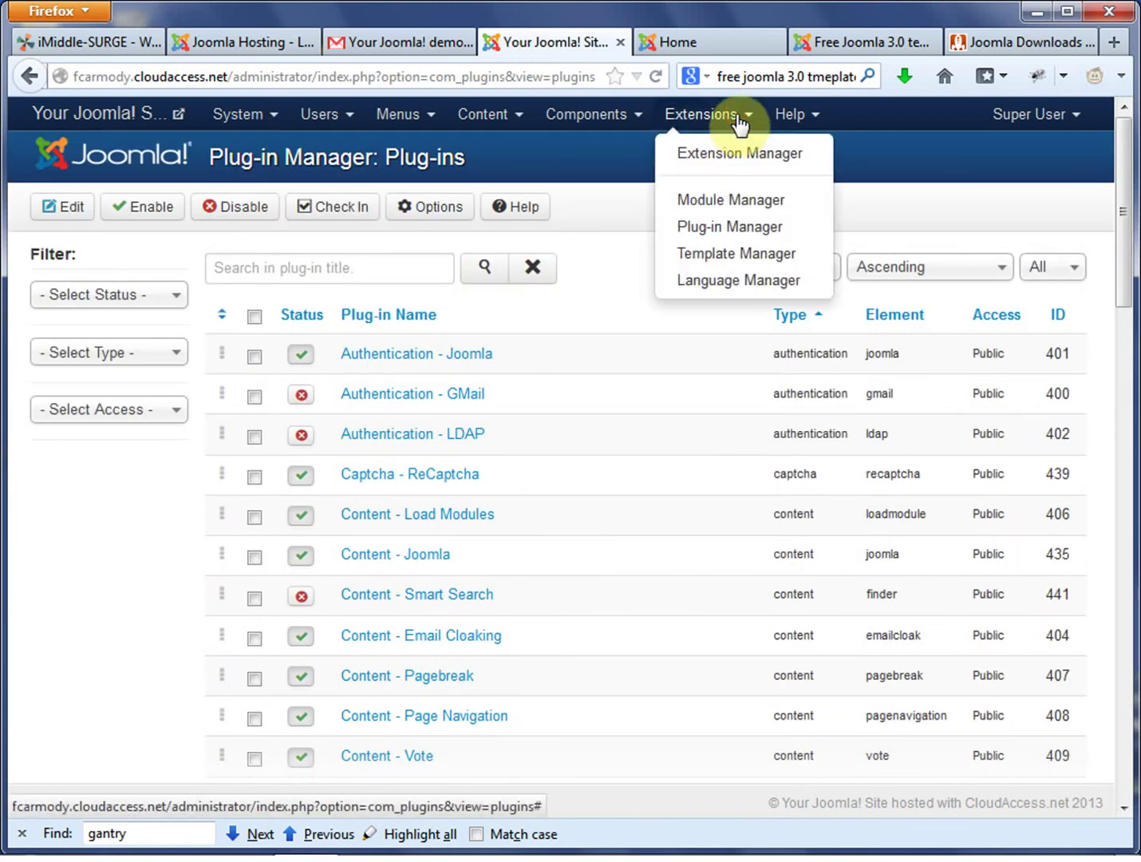
{"action": "left_click", "coordinate": [744, 253]}
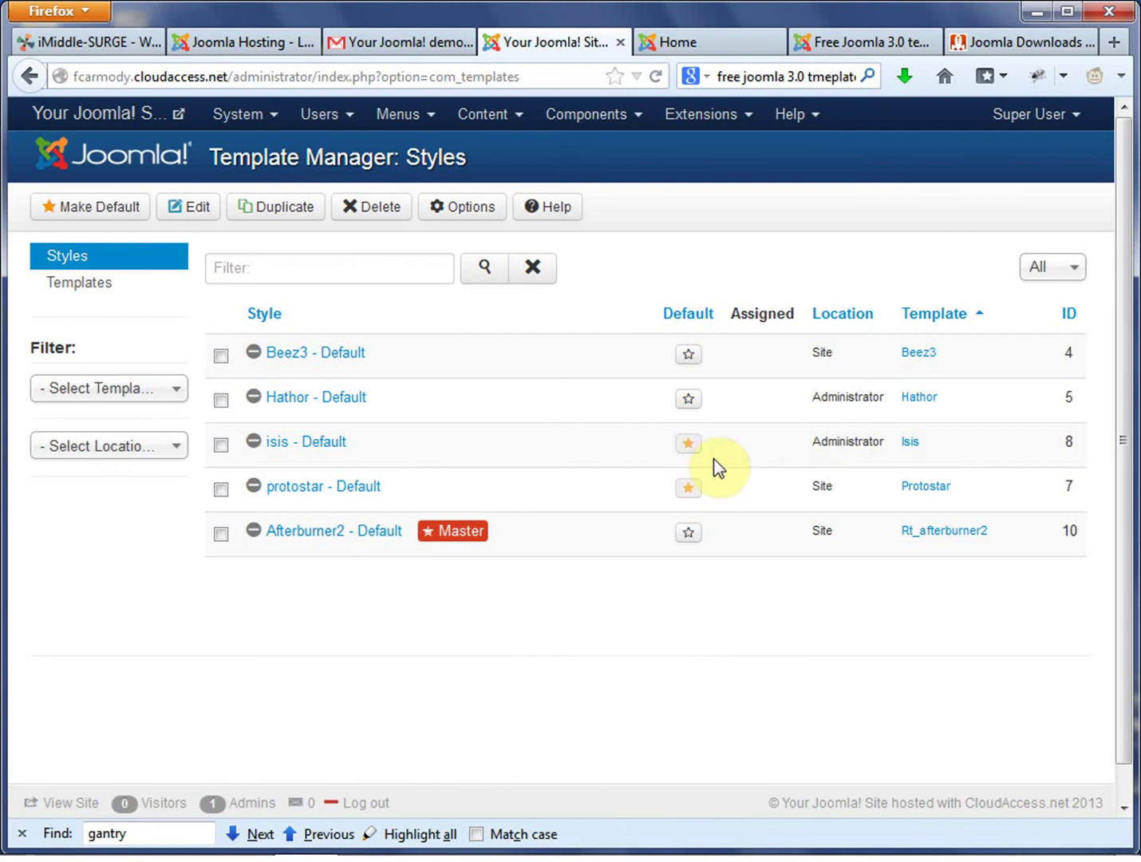
{"action": "double_click", "coordinate": [339, 442]}
{"action": "left_click_drag", "start_coordinate": [284, 459], "coordinate": [268, 453]}
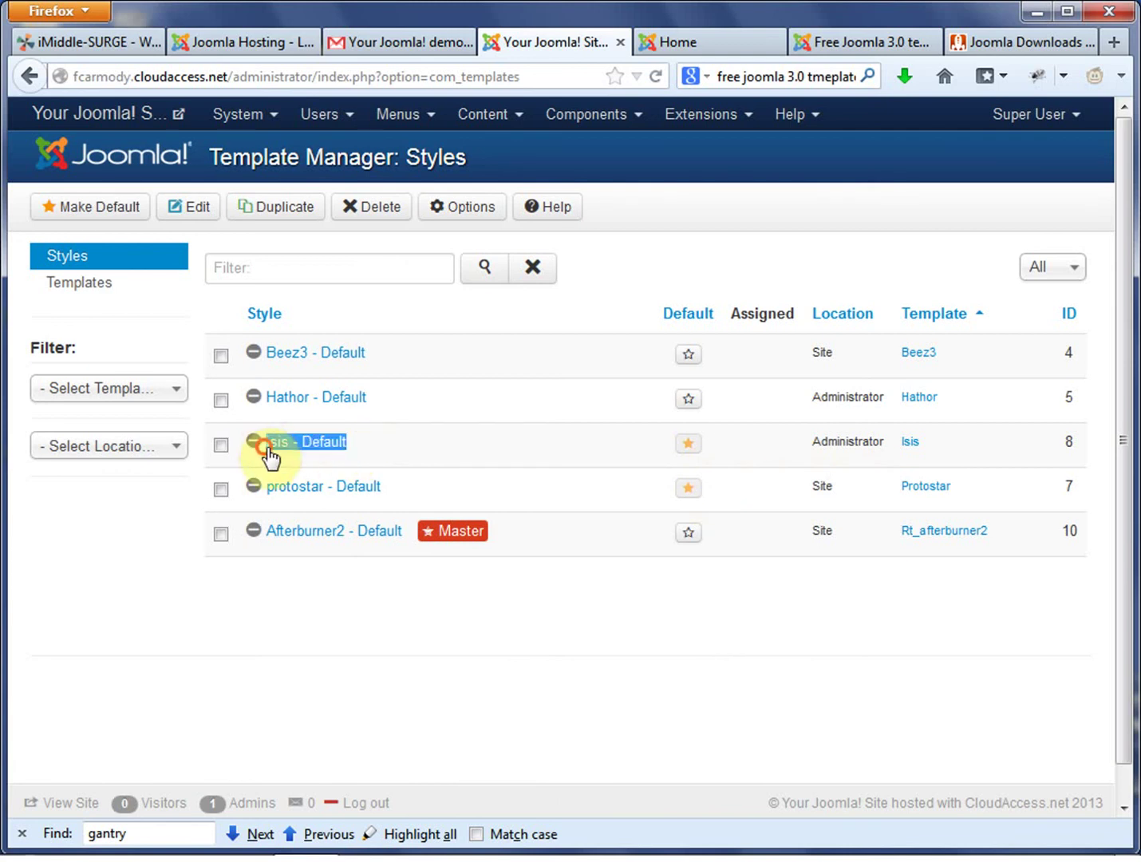
Check isis's Administrator location and the protostar - Default style, then view the front-end site.
{"action": "left_click", "coordinate": [718, 120]}
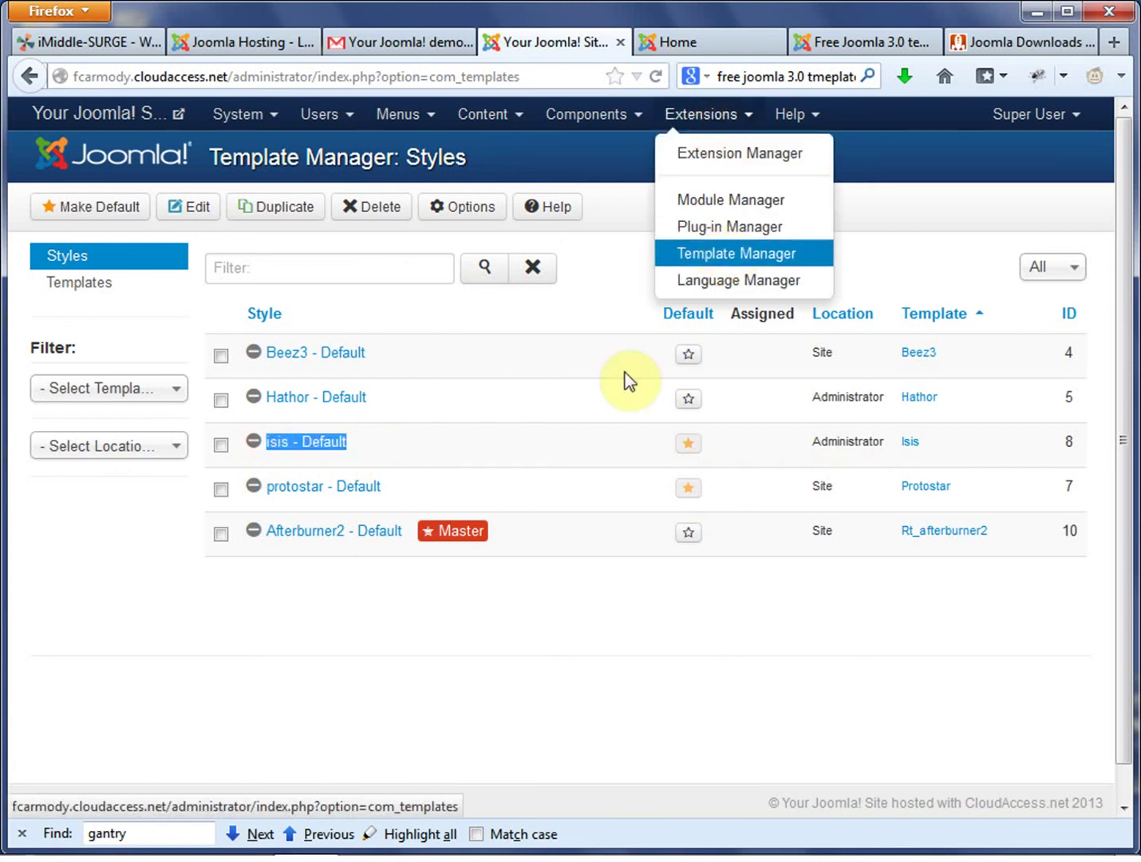
{"action": "left_click", "coordinate": [594, 582]}
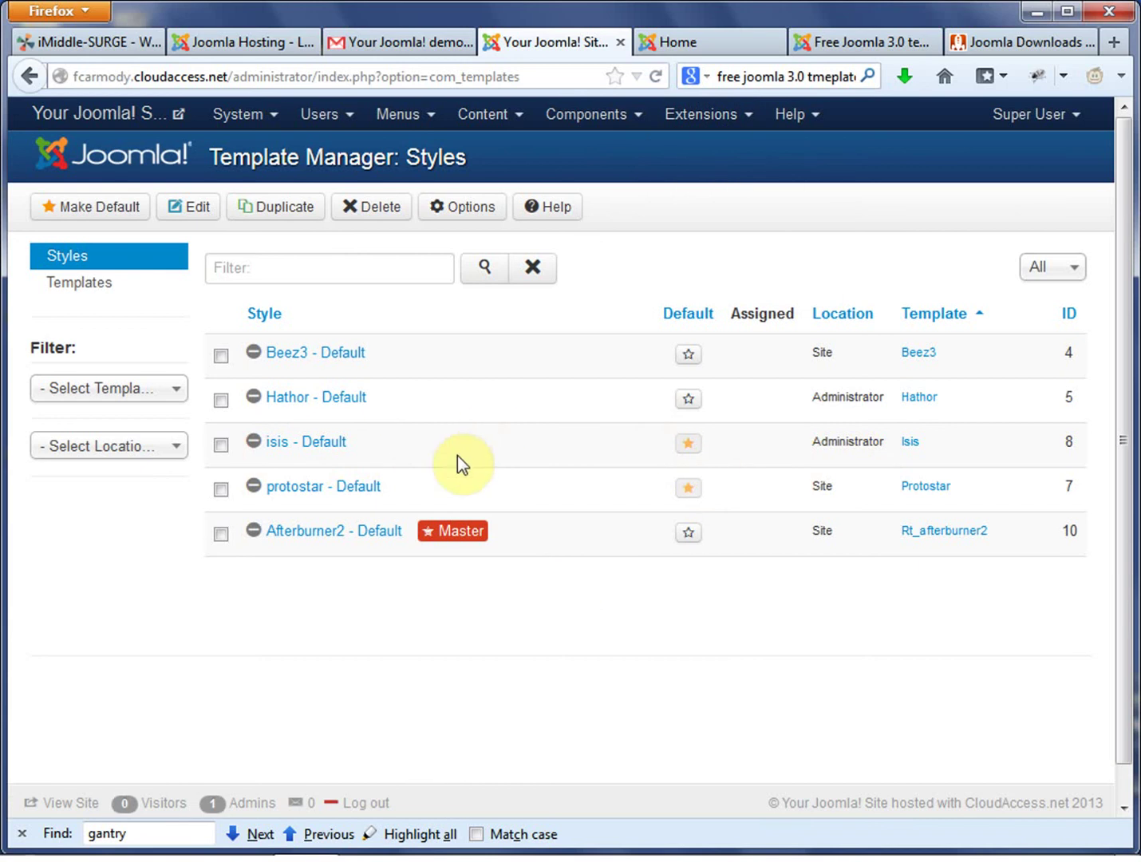
{"action": "left_click_drag", "start_coordinate": [420, 452], "coordinate": [268, 458]}
{"action": "left_click", "coordinate": [405, 455]}
{"action": "left_click", "coordinate": [810, 452]}
{"action": "left_click_drag", "start_coordinate": [810, 444], "coordinate": [893, 449]}
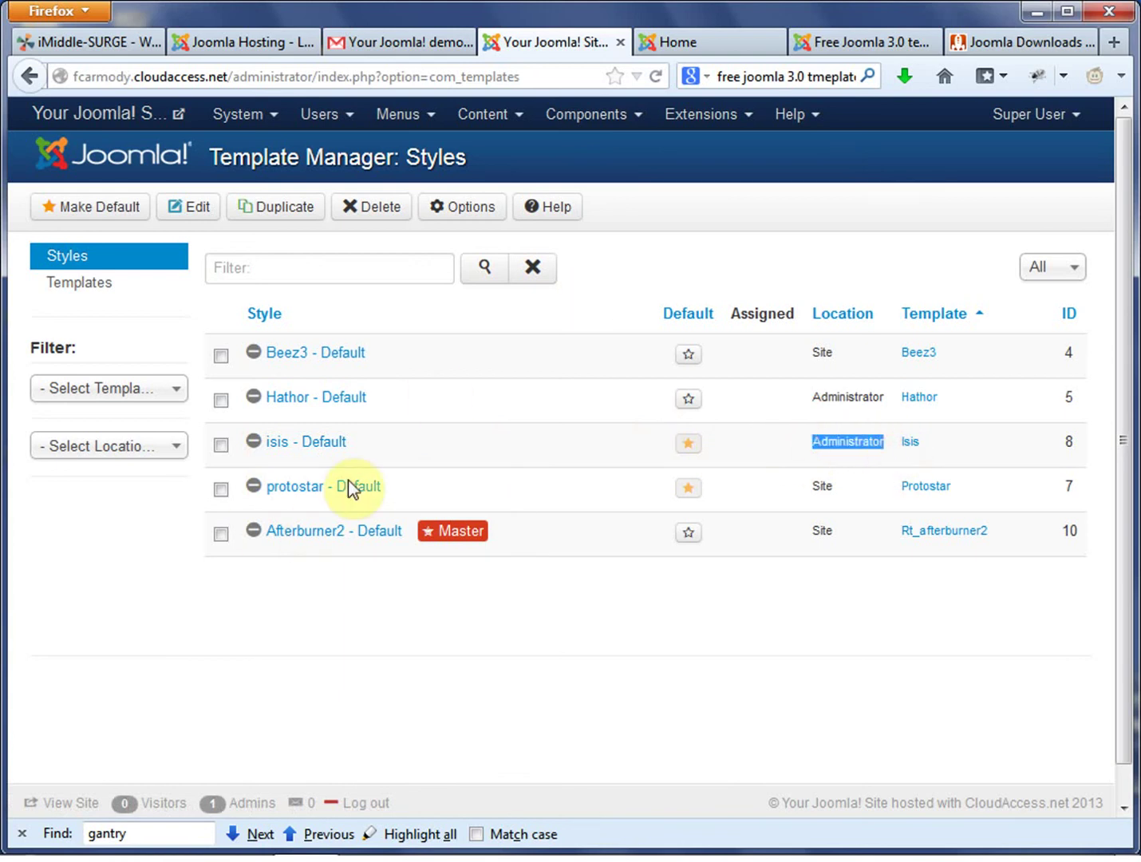
{"action": "left_click", "coordinate": [430, 481]}
{"action": "left_click_drag", "start_coordinate": [431, 479], "coordinate": [285, 501]}
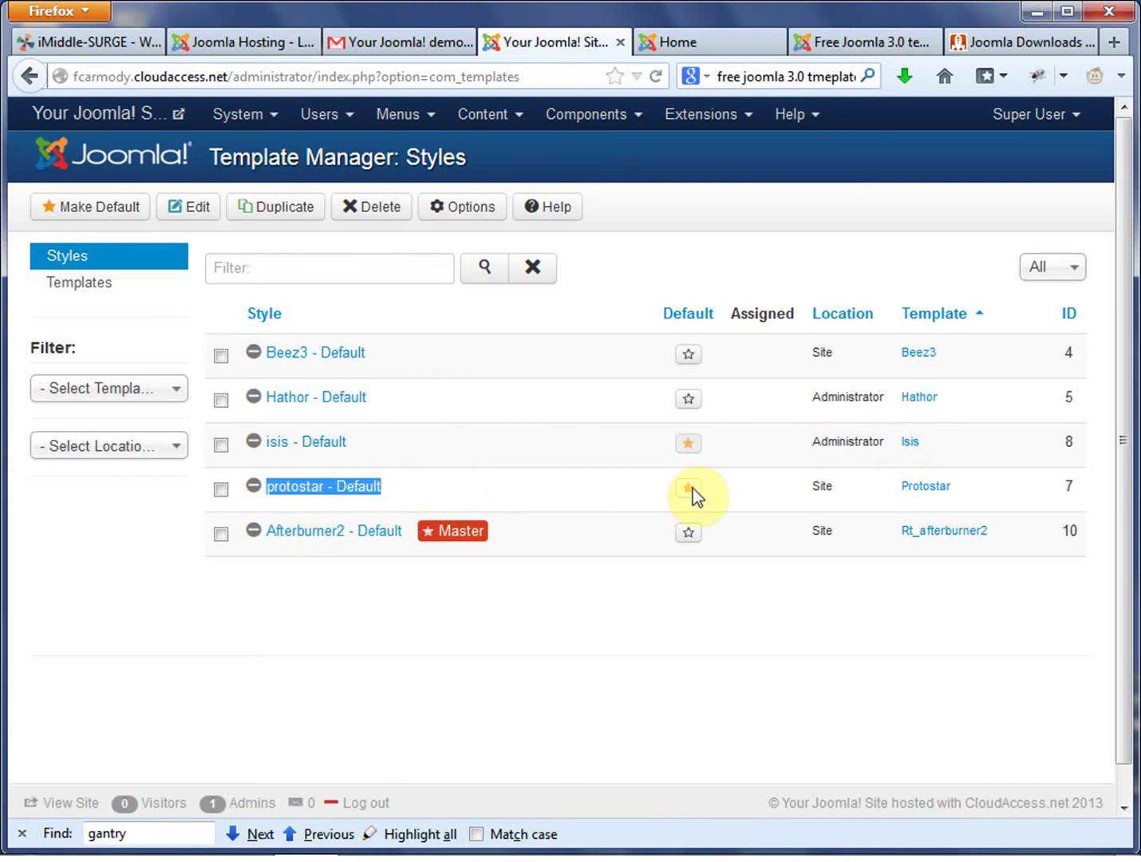
{"action": "left_click", "coordinate": [703, 33]}
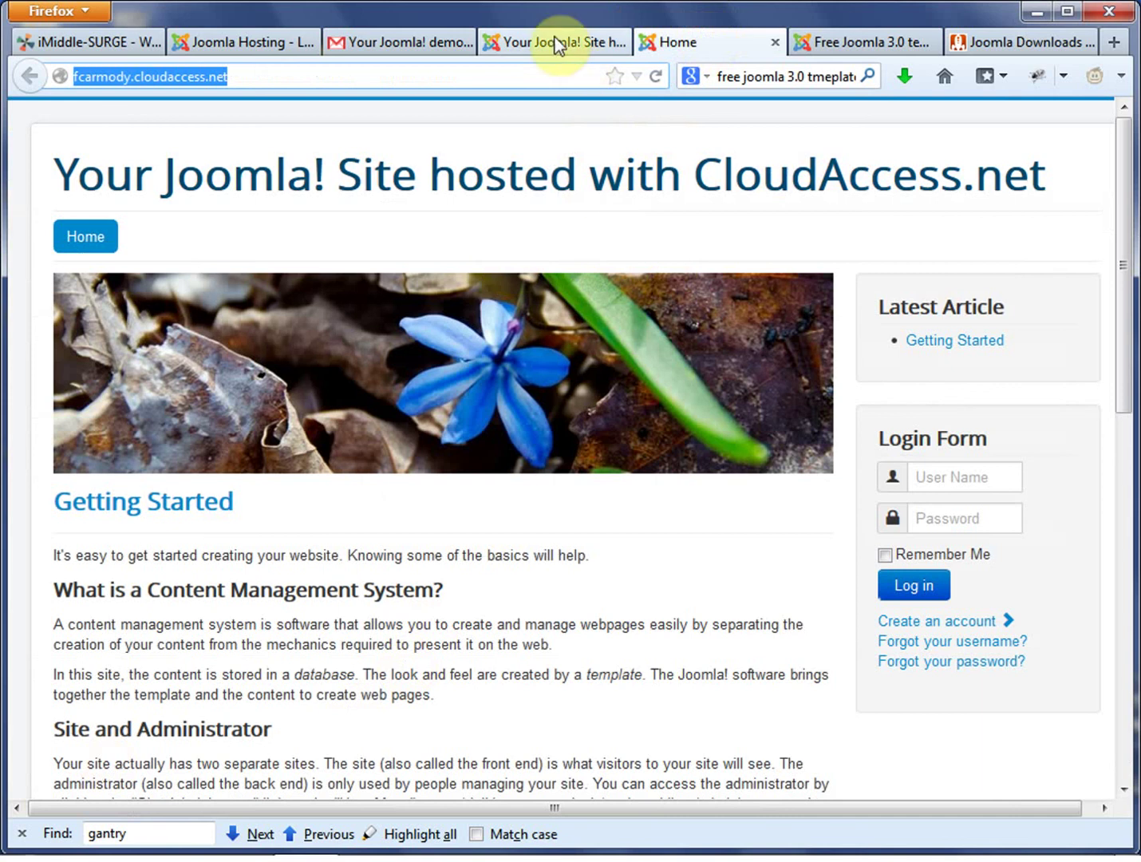
Click the Default star on the Afterburner2 - Default row in Template Manager: Styles.
{"action": "left_click", "coordinate": [581, 44]}
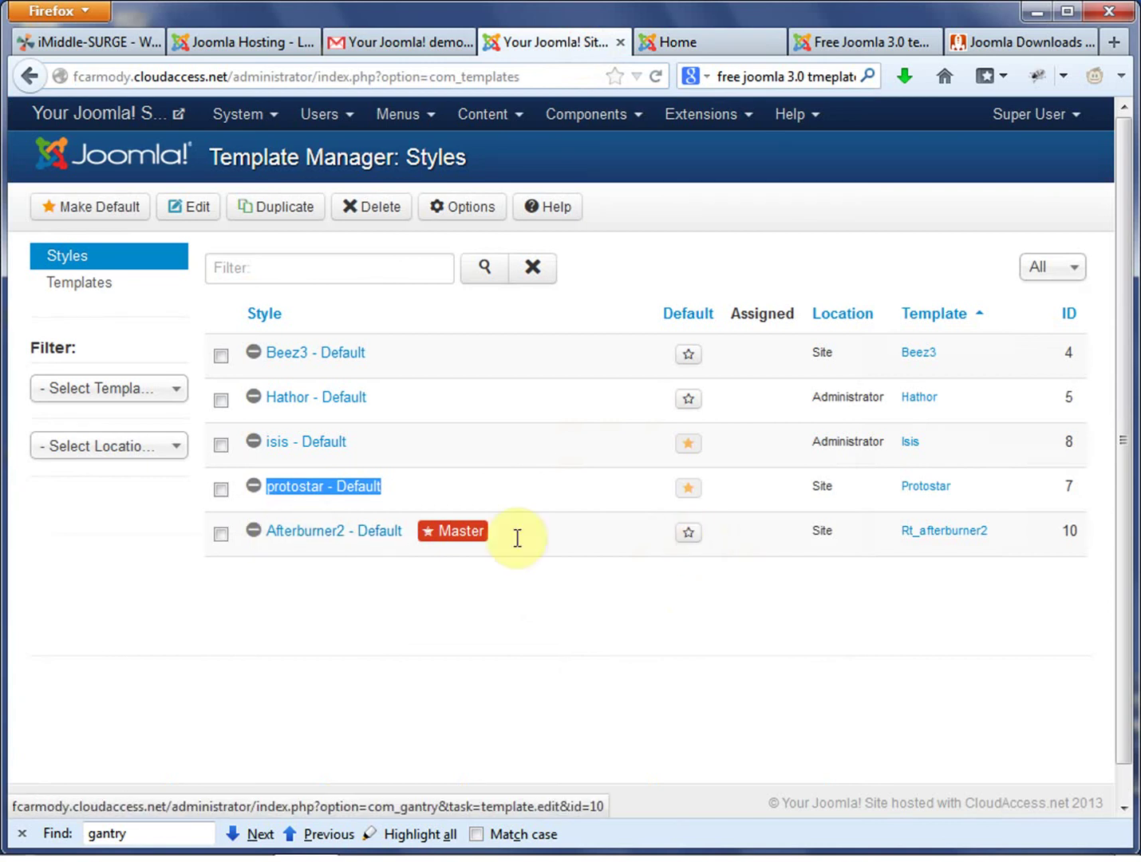
{"action": "left_click_drag", "start_coordinate": [521, 532], "coordinate": [282, 549]}
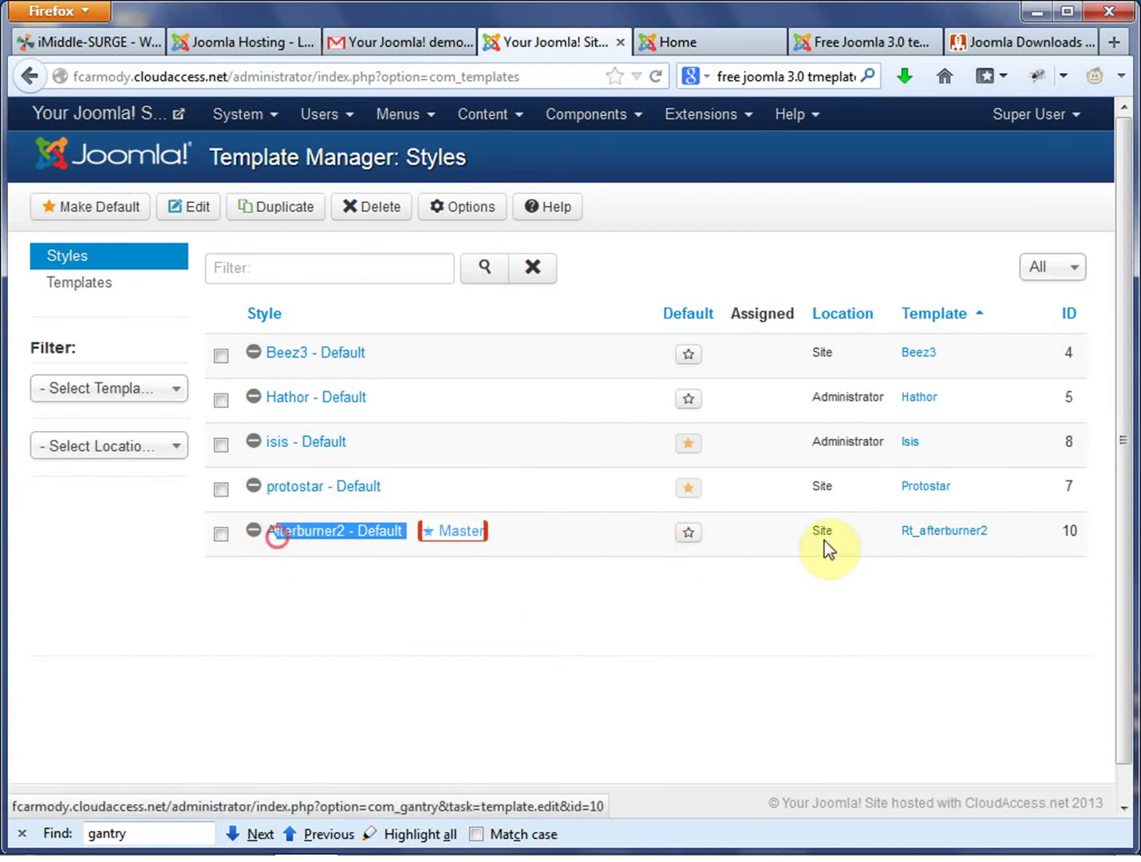
{"action": "left_click", "coordinate": [686, 543]}
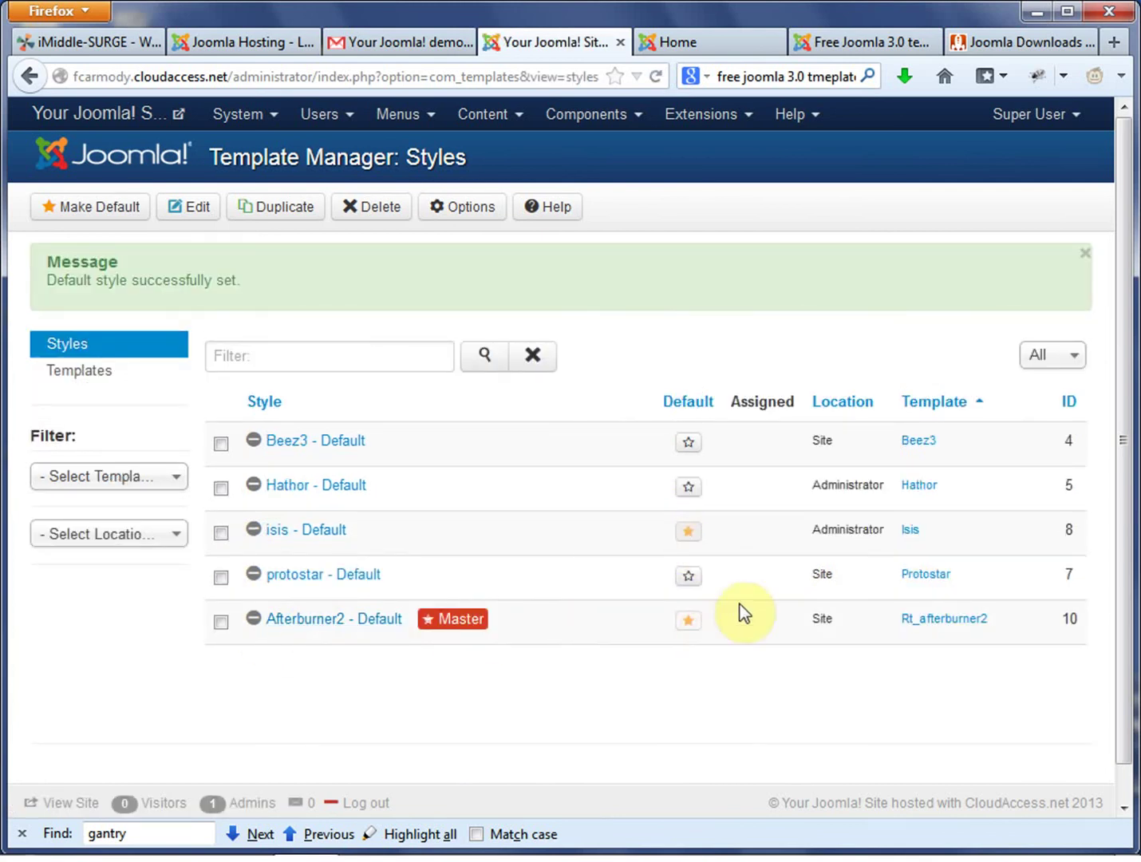
{"action": "left_click", "coordinate": [721, 43]}
Reload the home page and scroll through the AfterBurner 2.0 layout down to the RocketTheme footer.
{"action": "left_click", "coordinate": [655, 76]}
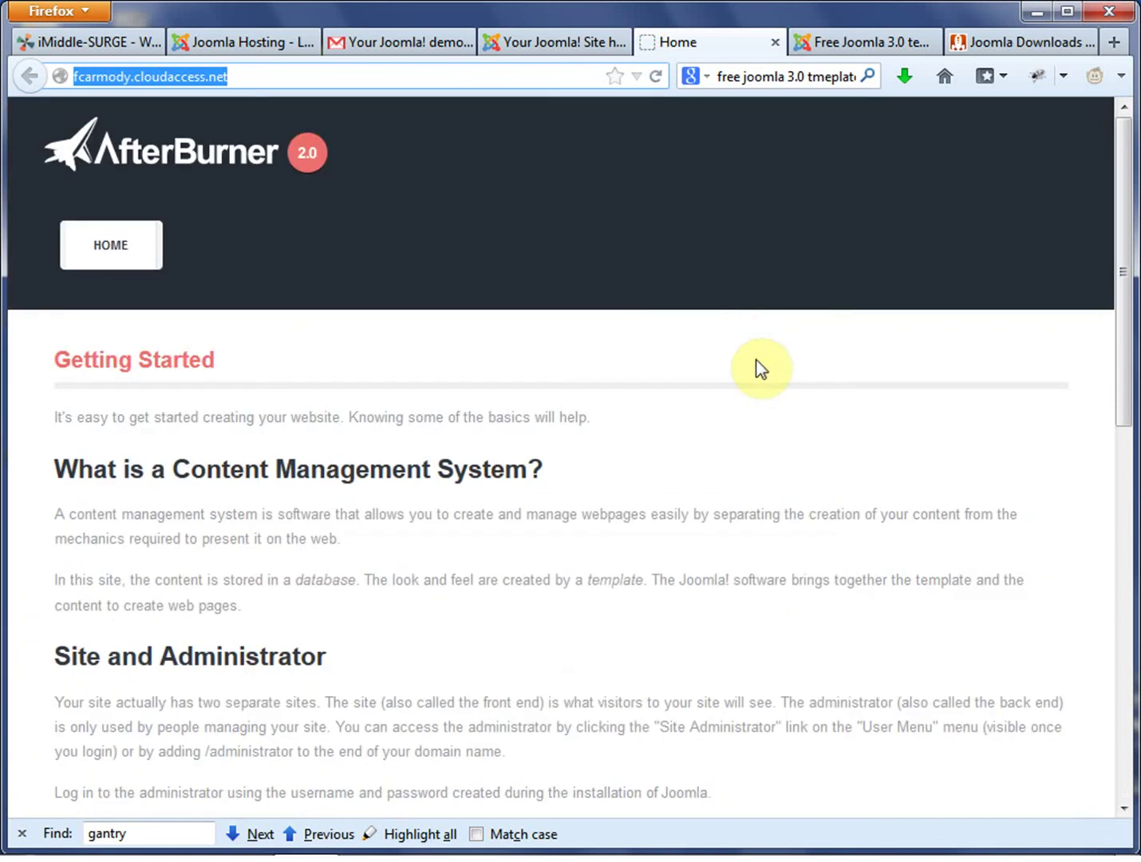
{"action": "left_click_drag", "start_coordinate": [1125, 199], "coordinate": [615, 489]}
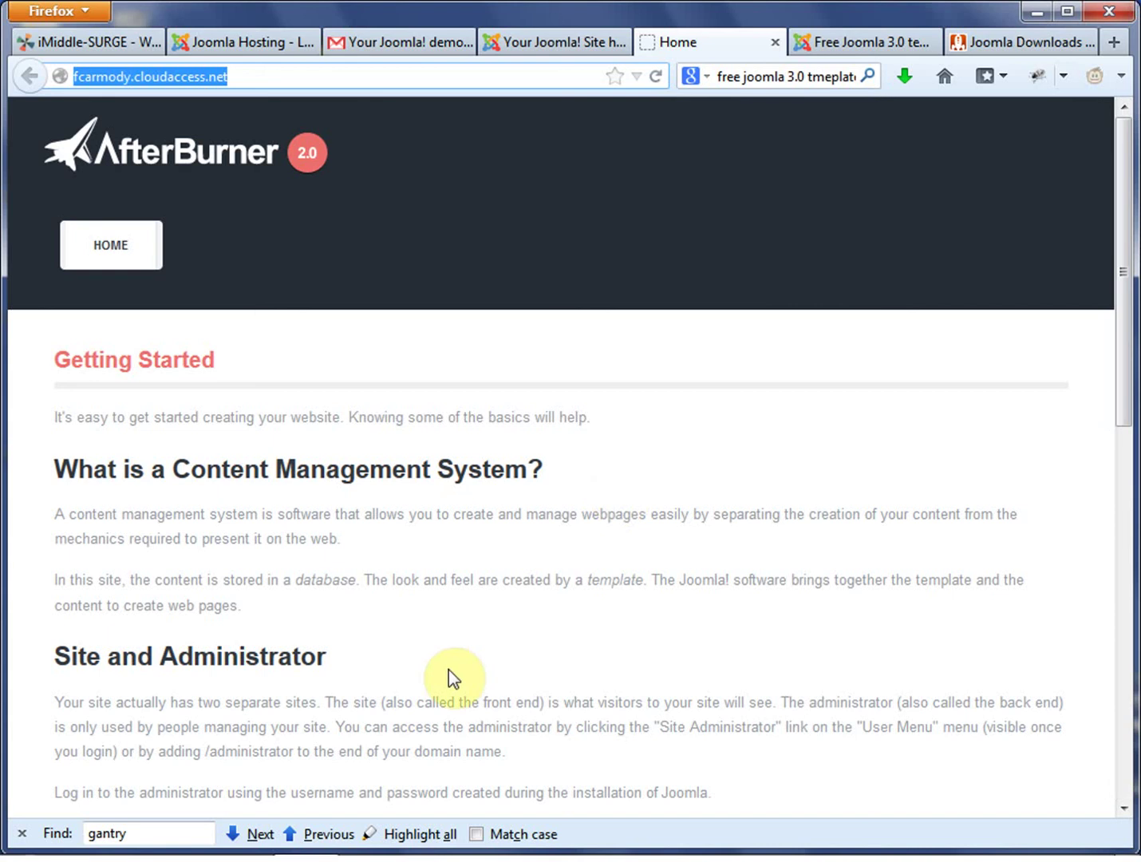
{"action": "left_click", "coordinate": [121, 245]}
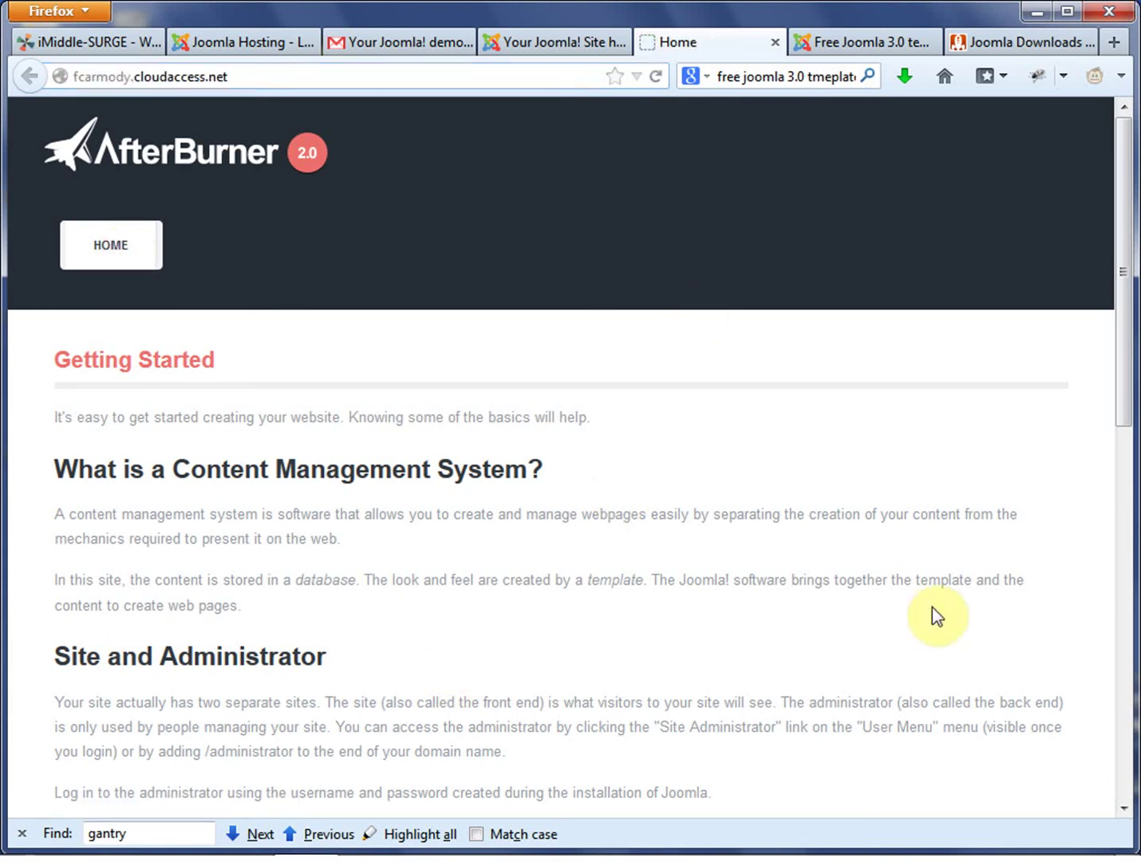
{"action": "left_click_drag", "start_coordinate": [1119, 240], "coordinate": [1128, 616]}
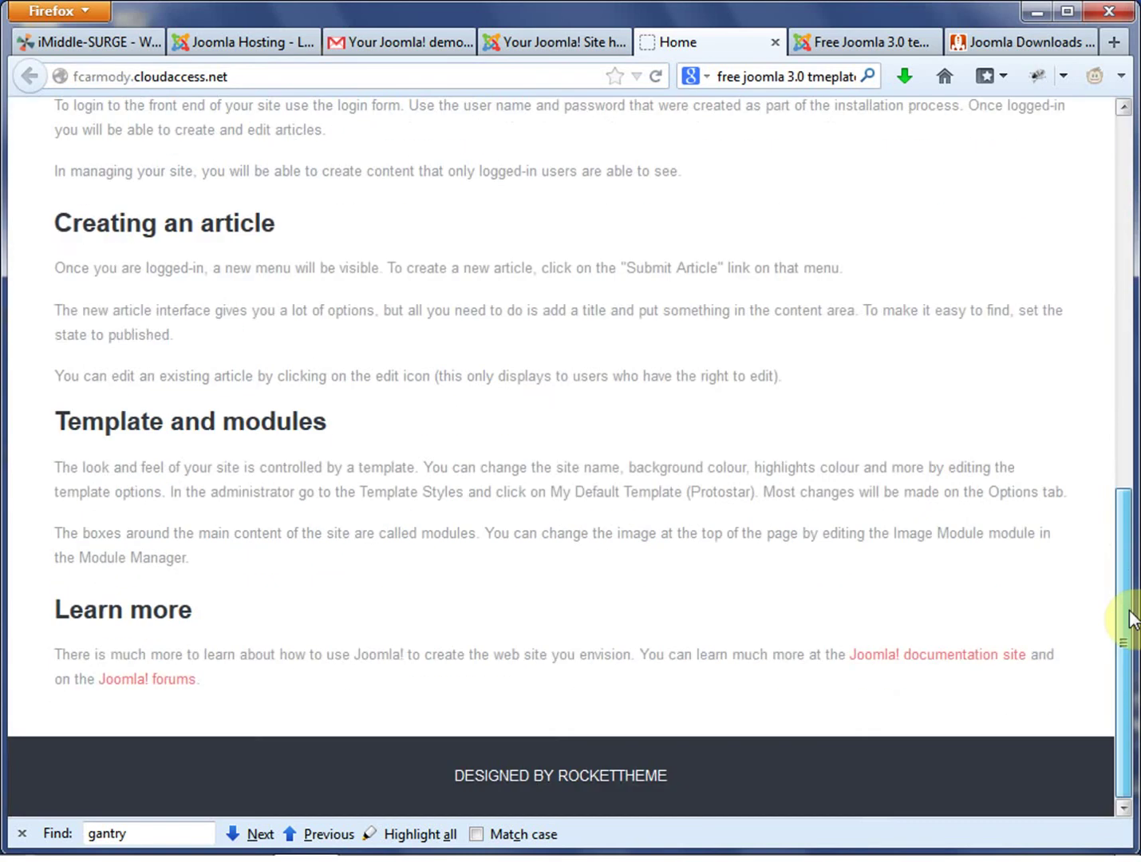
{"action": "key", "text": "Home"}
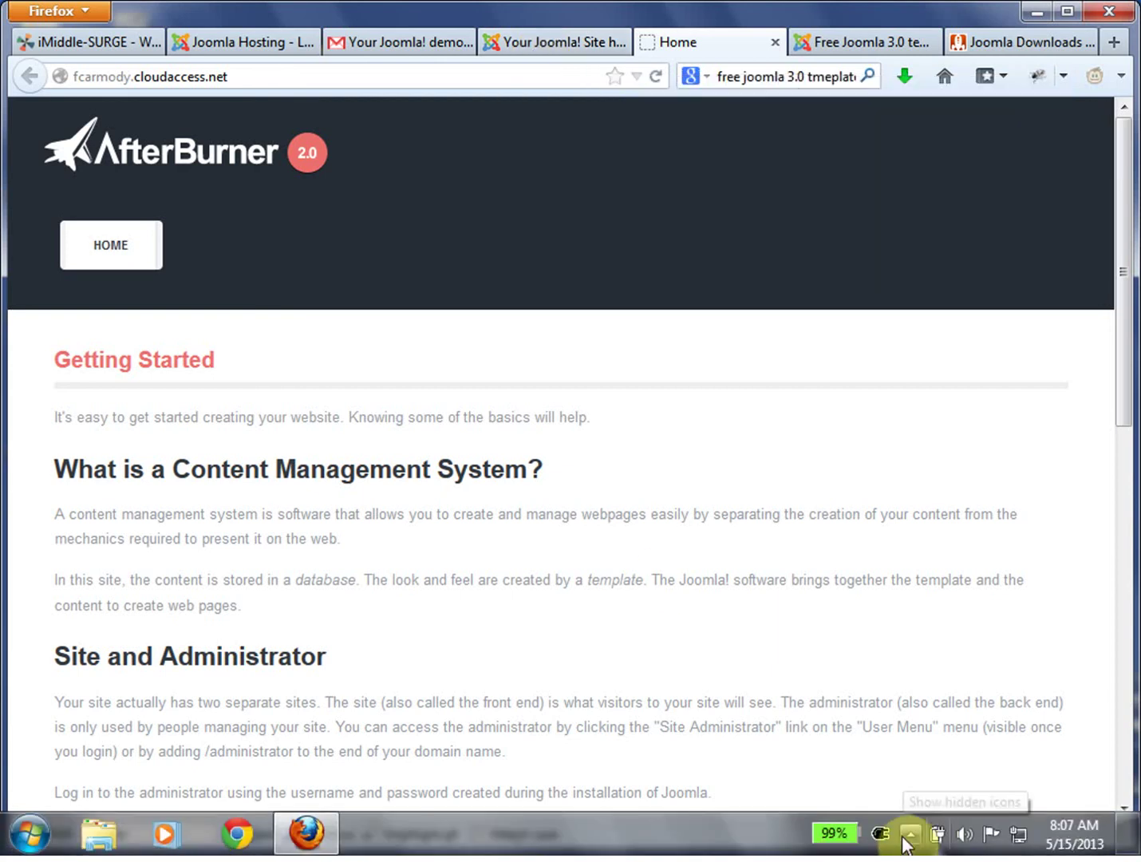
{"action": "left_click", "coordinate": [907, 834]}
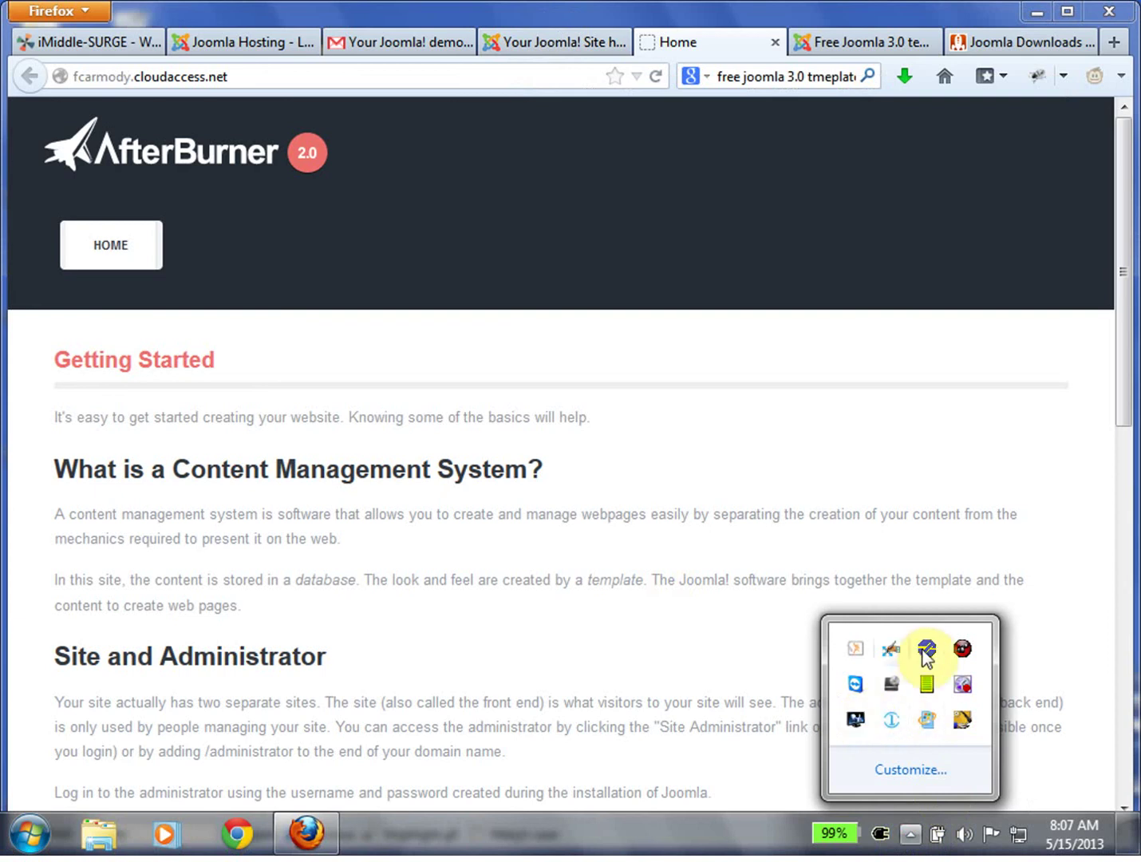